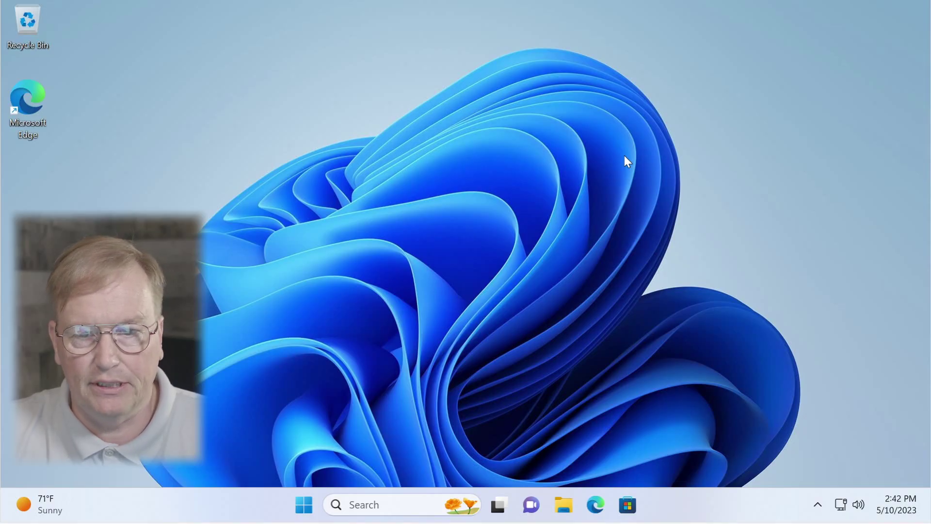
Step: Download lokinet-0.9.11-win64.exe from lokinet.org in Edge and open the installer
double_click(28, 100)
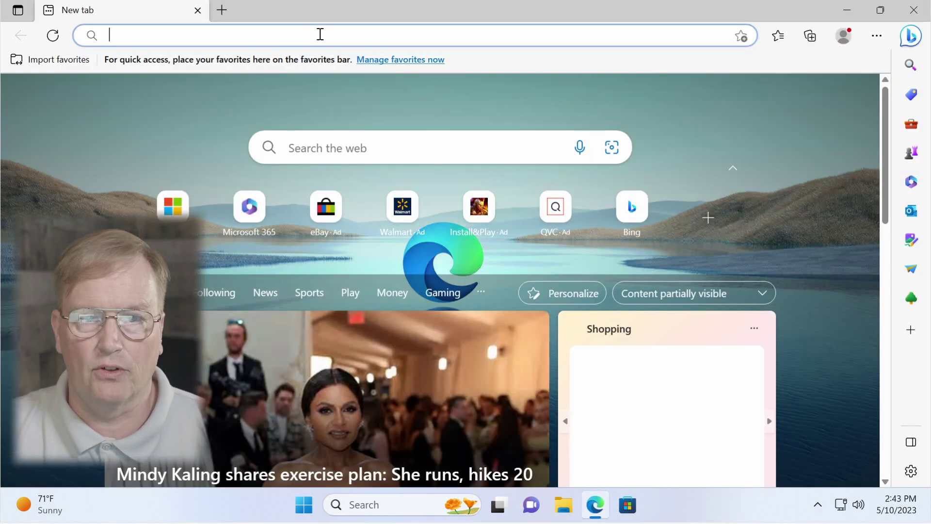
text(lokinet.org)
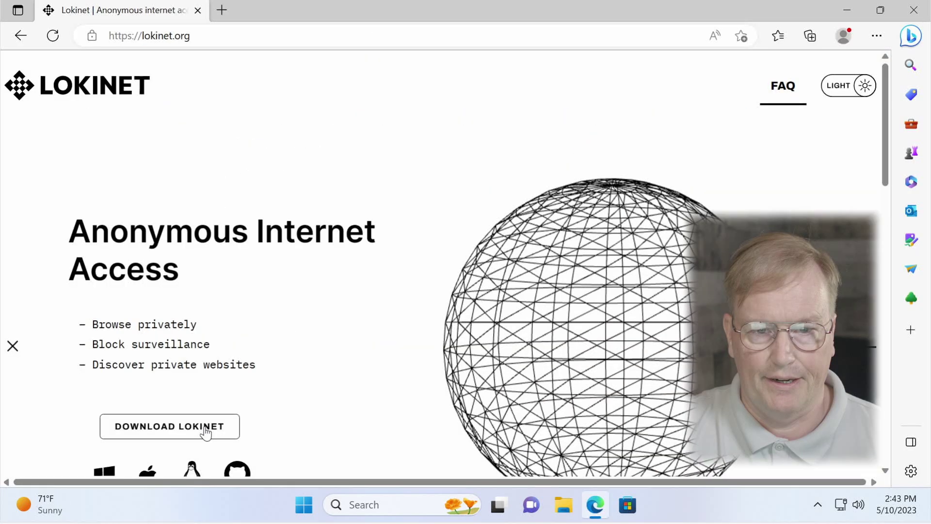
scroll(203, 437, down, 4)
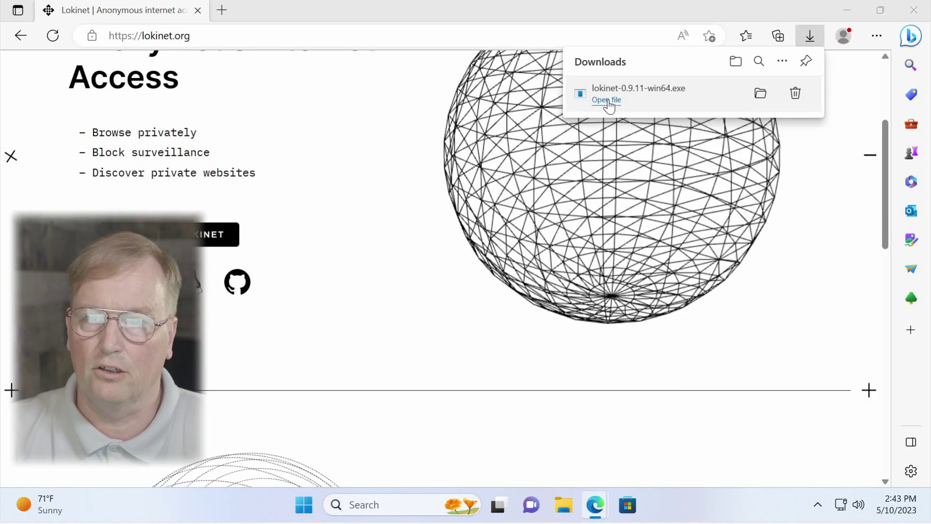
click(606, 99)
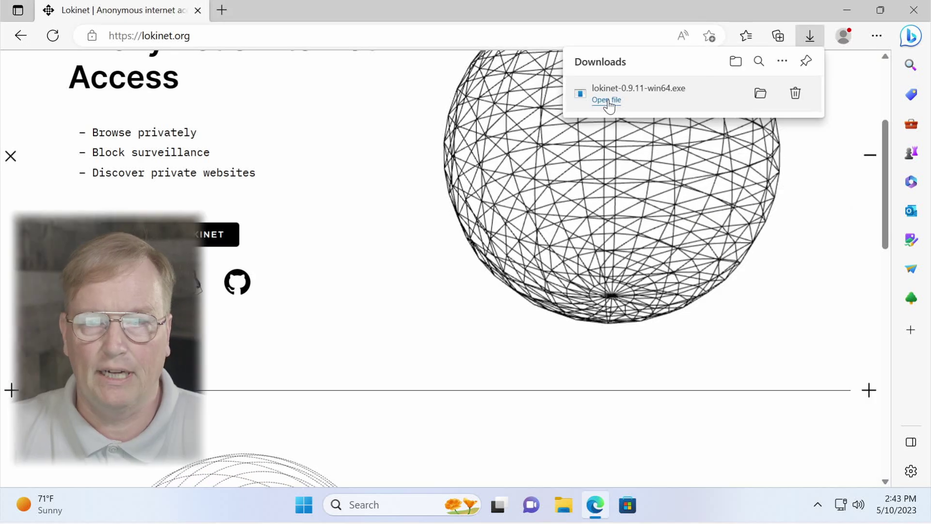
Step: Install Lokinet to C:\Program Files\Lokinet with the lokinet gui component, then close Edge
click(402, 376)
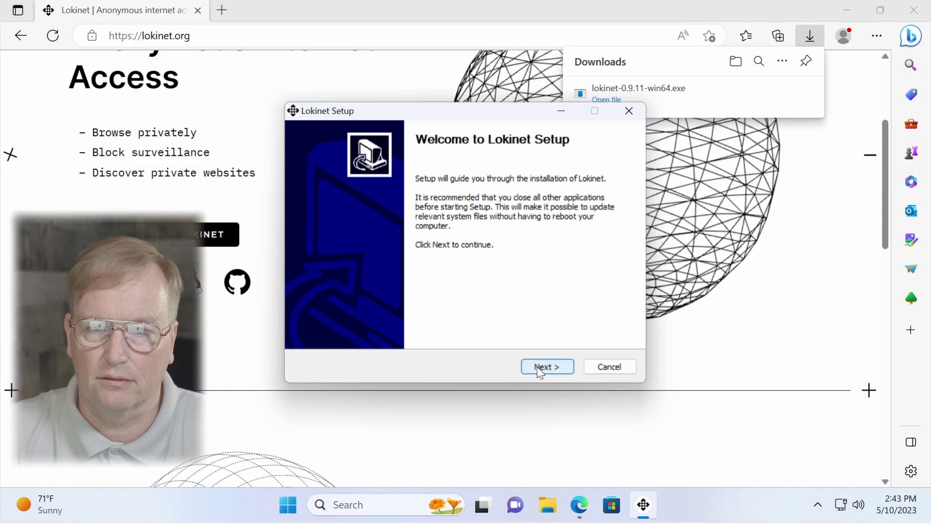
click(537, 367)
click(537, 367)
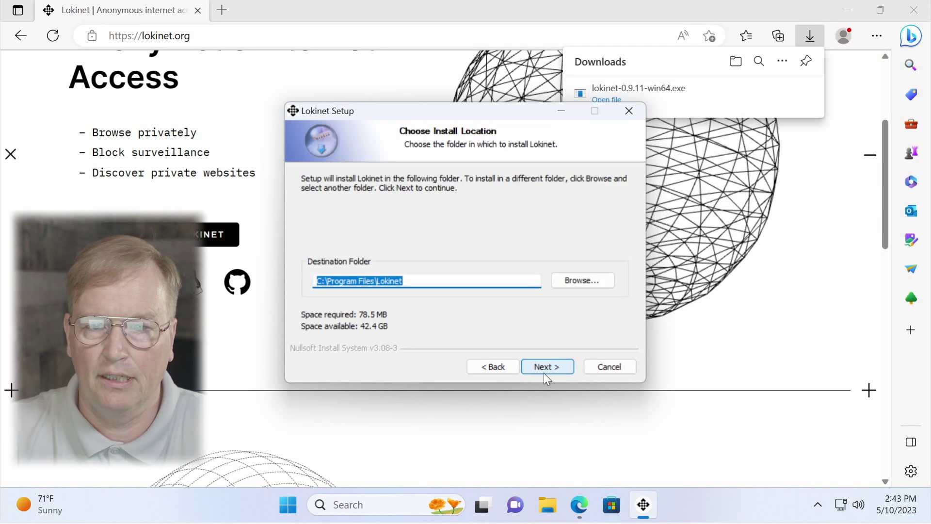
click(545, 369)
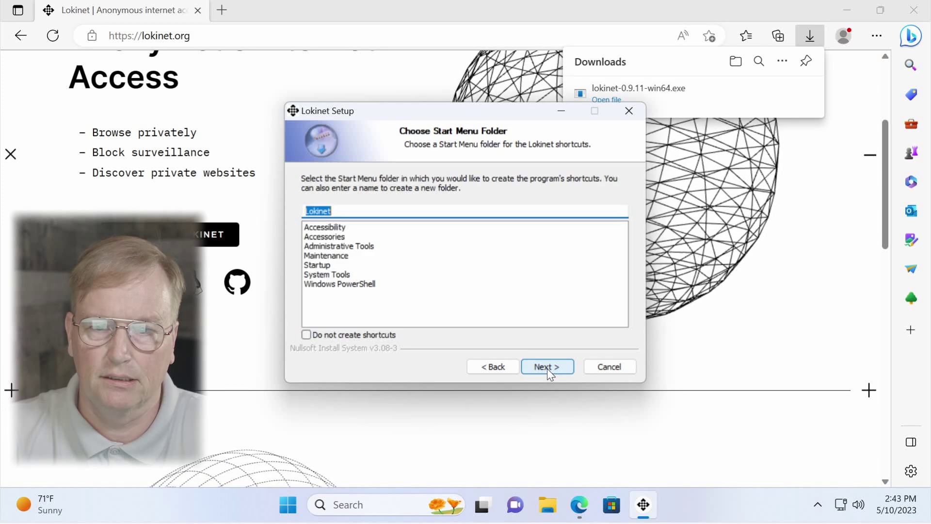
click(547, 367)
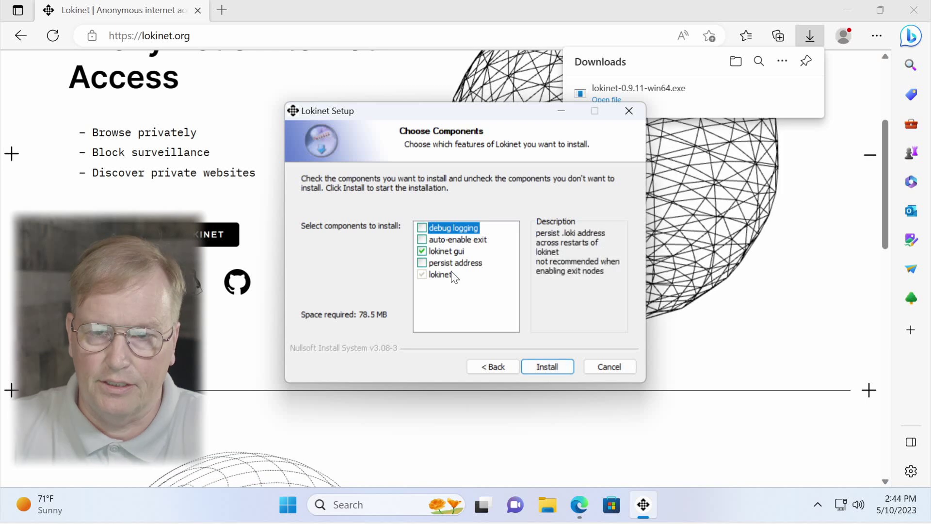
click(547, 366)
click(548, 367)
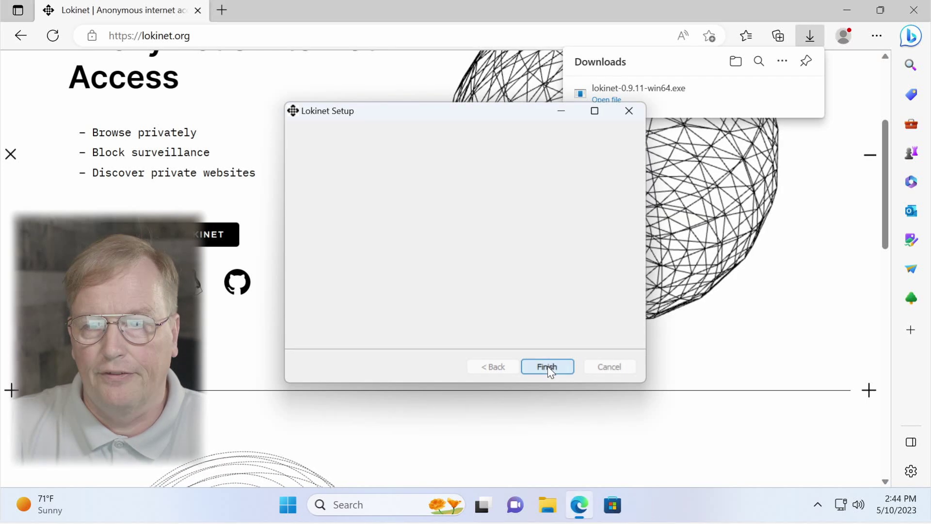
click(912, 16)
Step: Open Computer Management and show the Services list
right_click(307, 511)
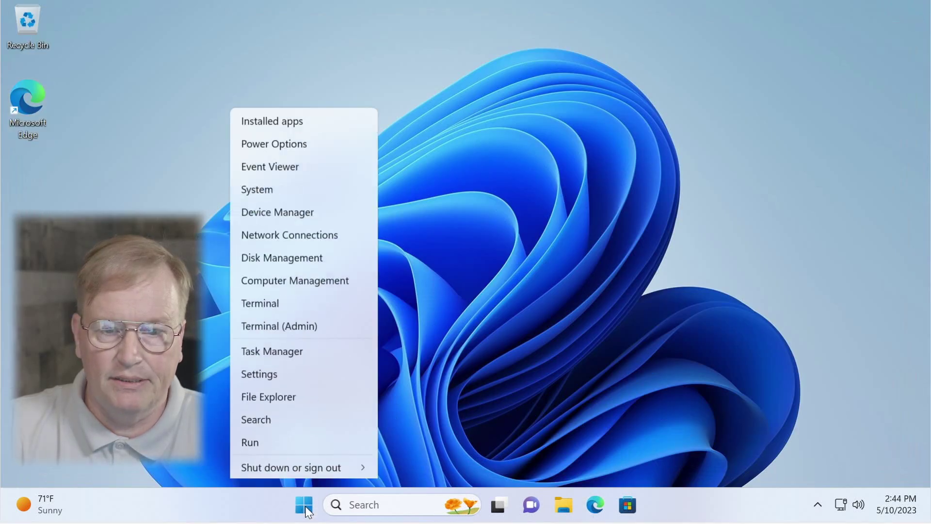
click(305, 255)
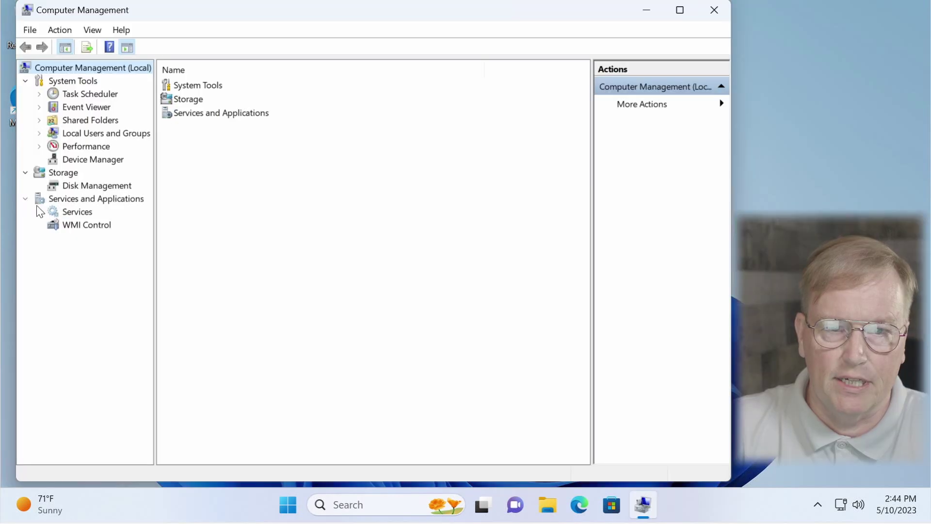
click(69, 211)
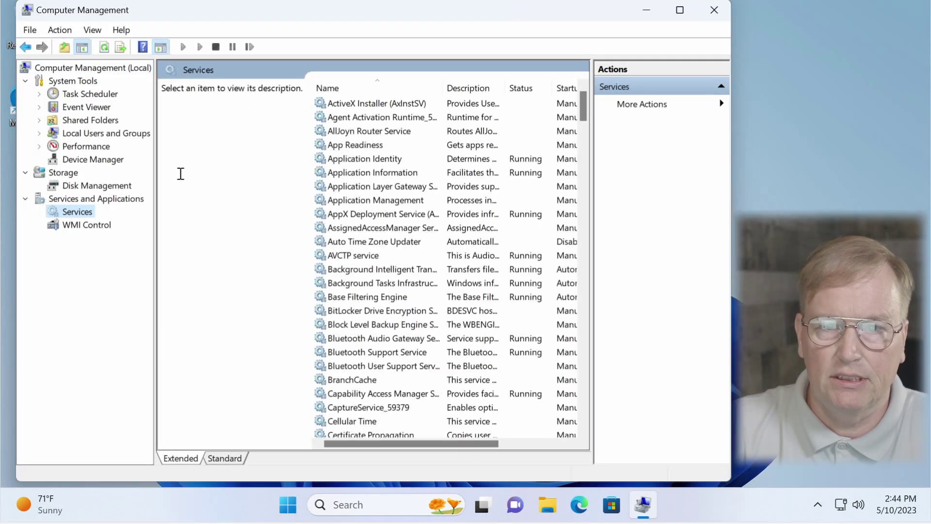
drag(583, 115, 578, 214)
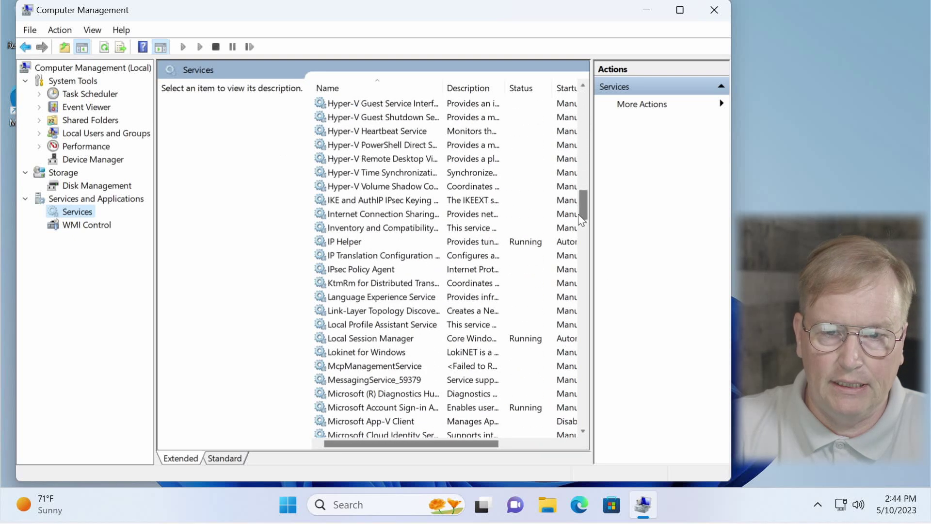
Step: Set the Lokinet for Windows service startup type to Automatic and close Computer Management
click(389, 353)
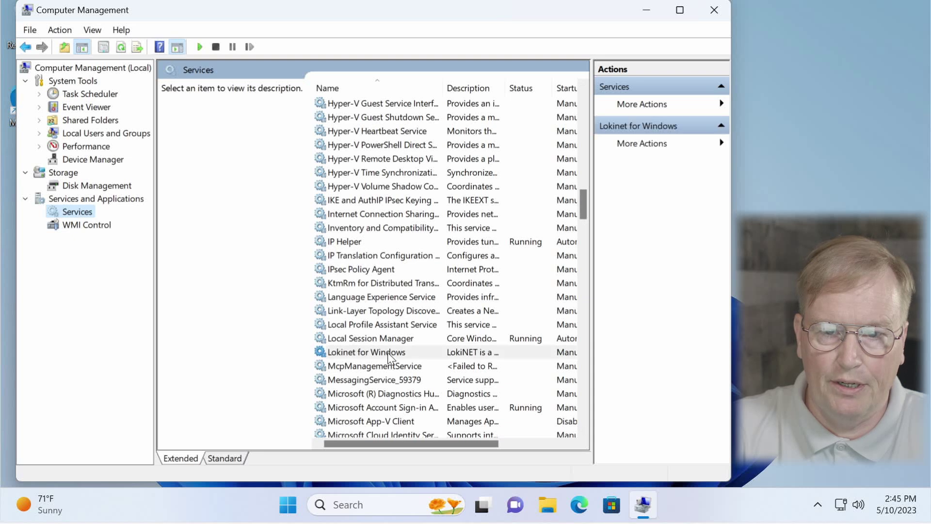
right_click(388, 352)
click(438, 320)
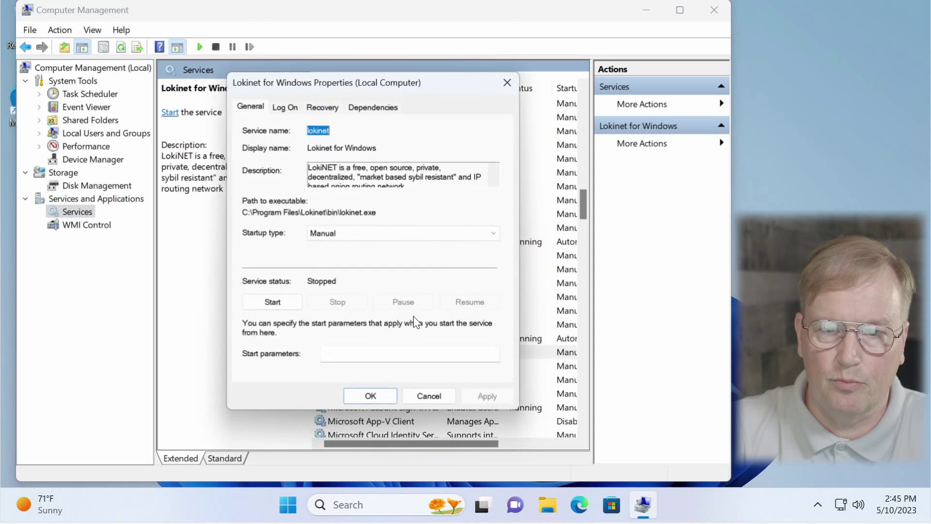
click(348, 232)
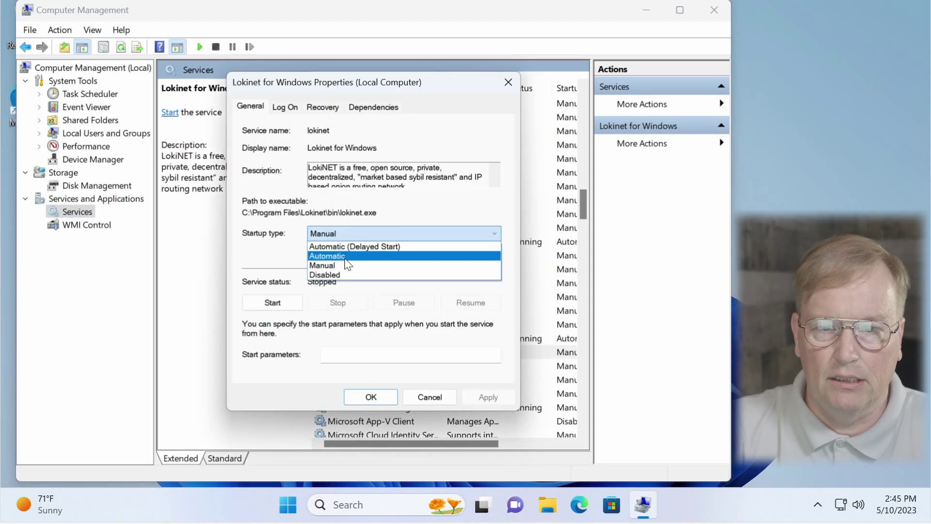
click(348, 253)
click(507, 395)
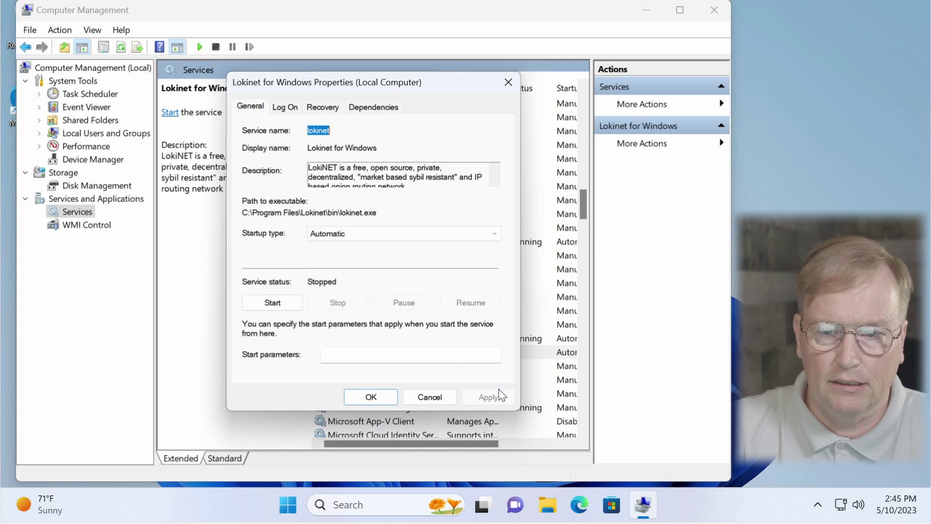
click(371, 396)
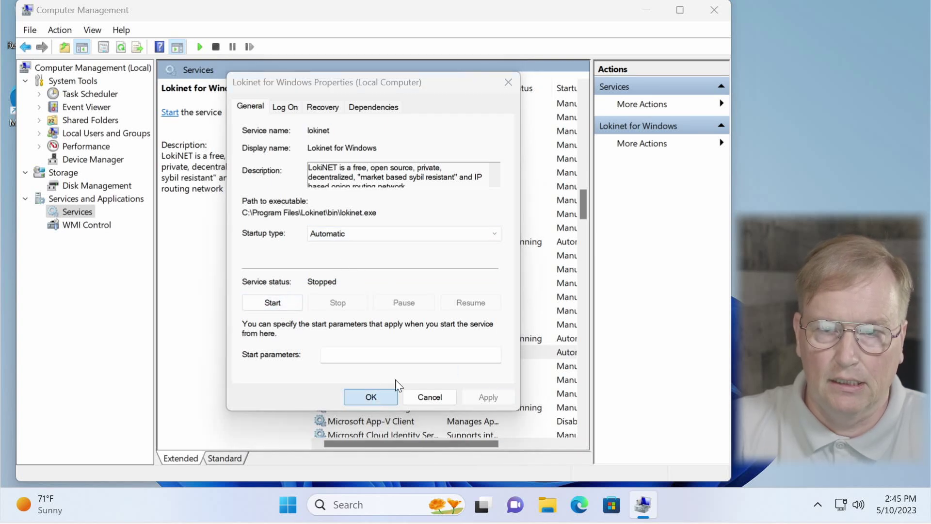
click(715, 10)
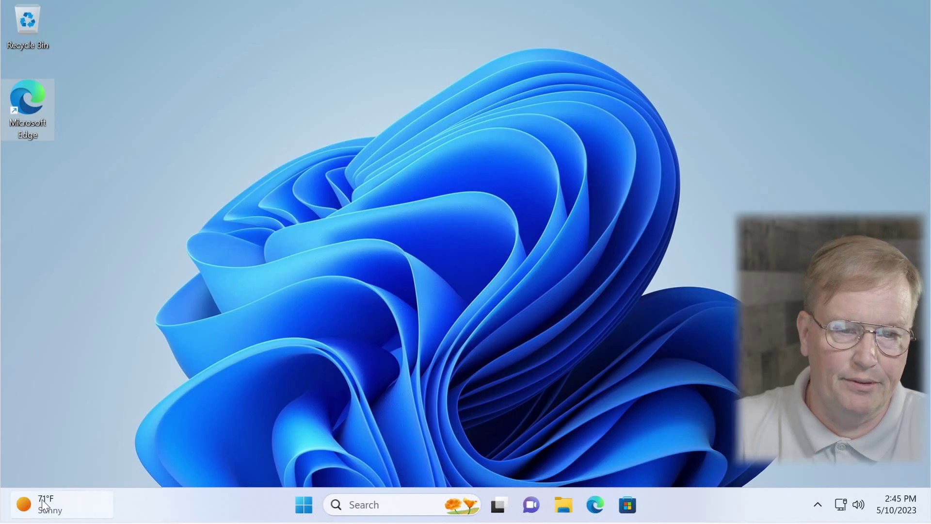
Step: Restart the computer from the Start menu, then open Windows search after reboot
click(297, 499)
click(645, 455)
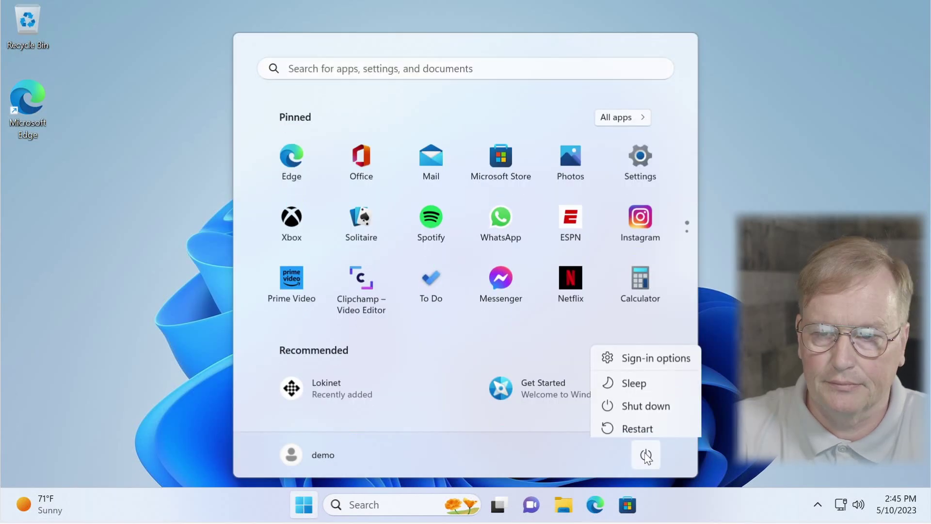
click(650, 428)
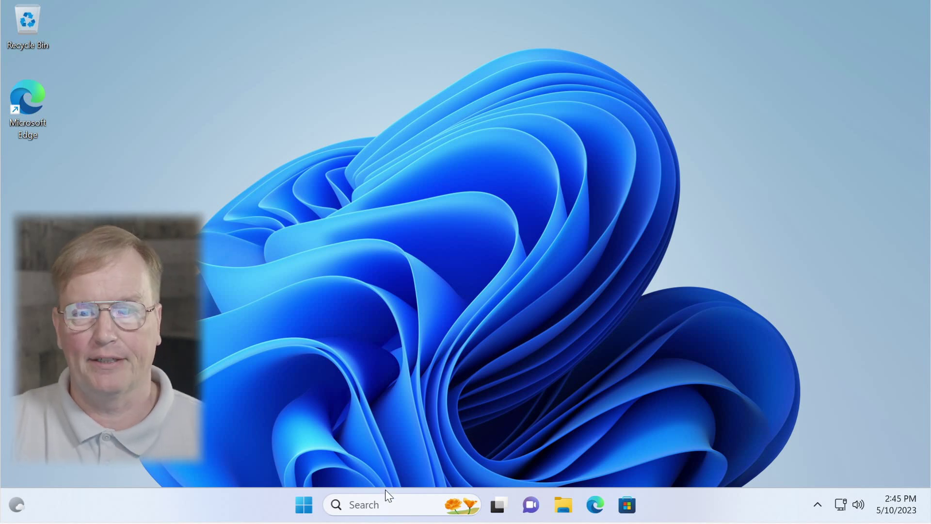
click(367, 502)
Step: Open Command Prompt and run ping nemo.loki
text(cmd)
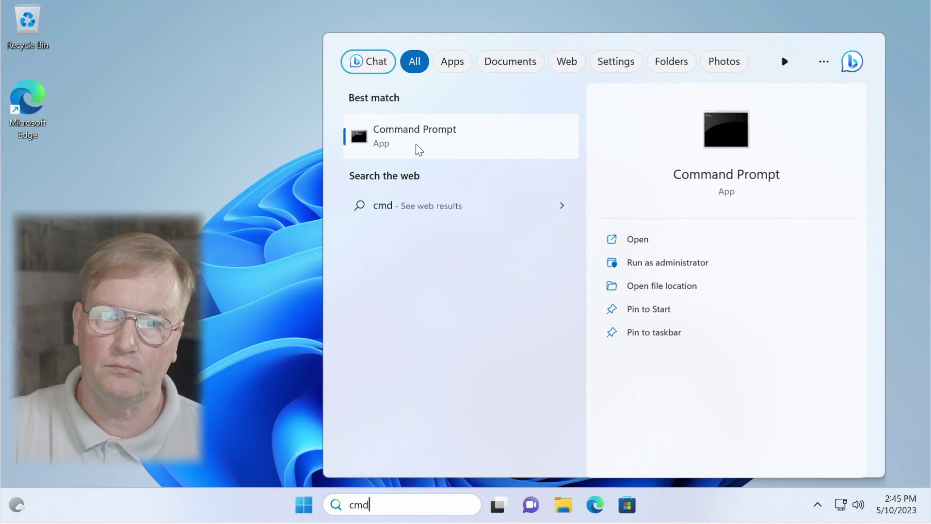
click(415, 145)
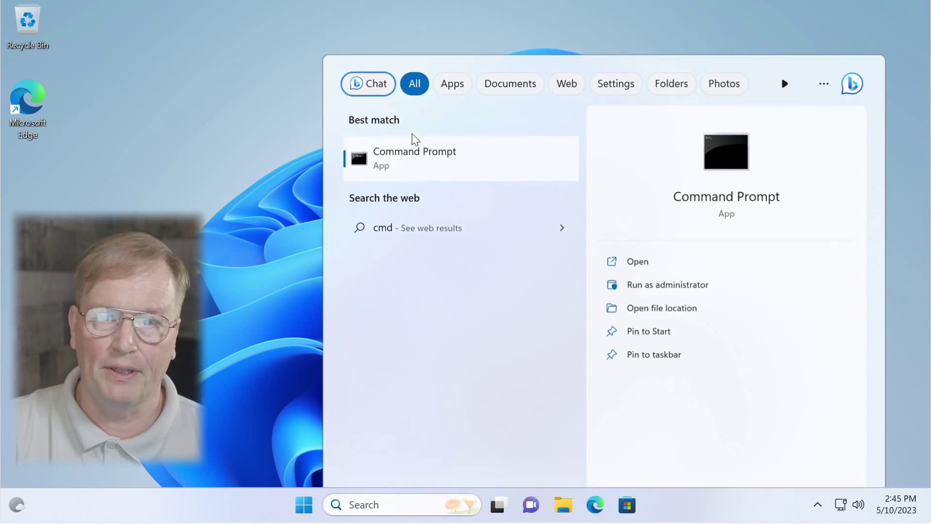
text(ping)
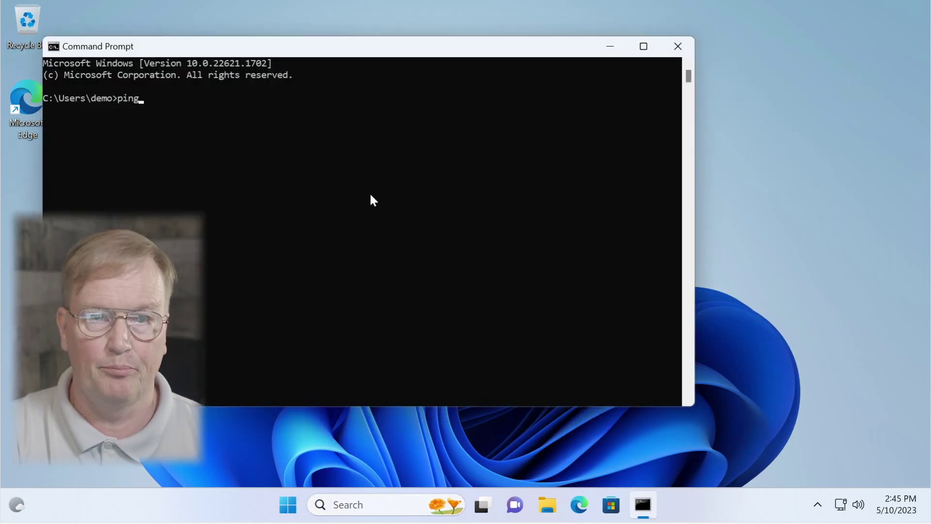
text( nemo.loki)
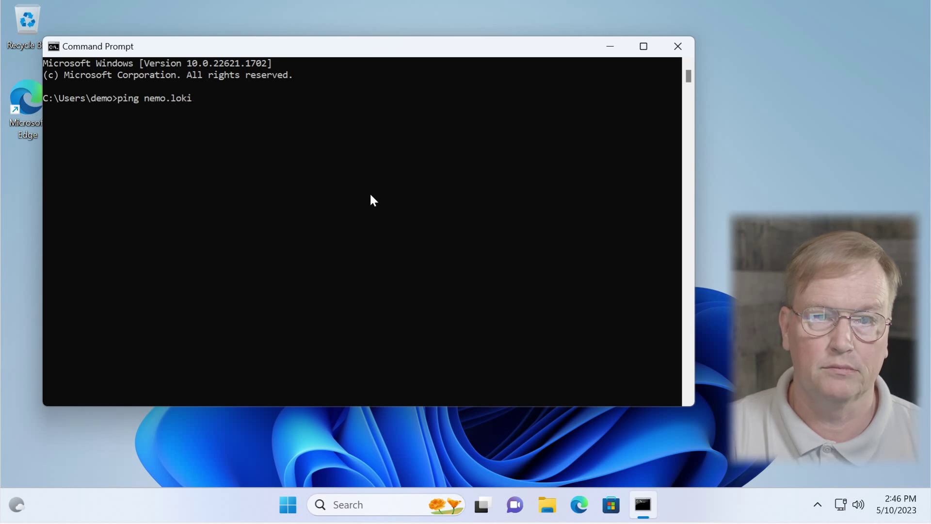
key(Return)
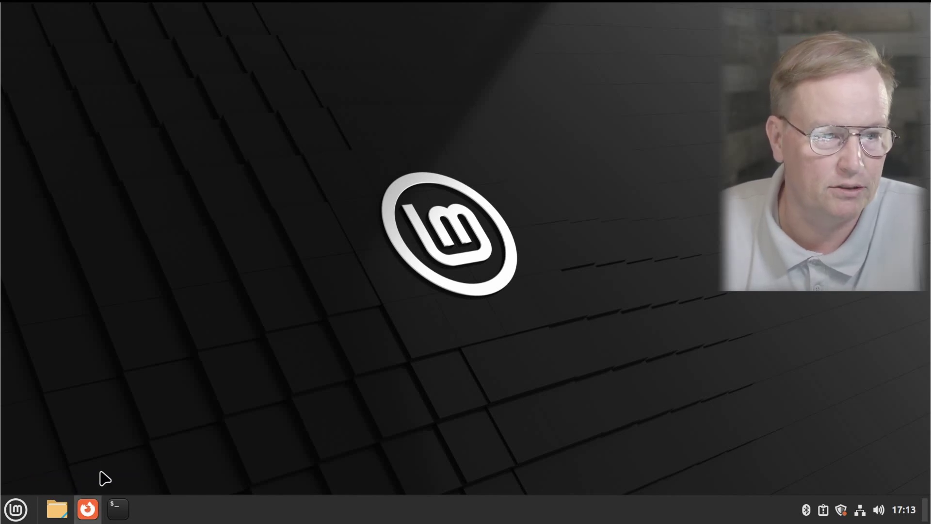
Step: Load deb.oxen.io in Firefox
click(89, 510)
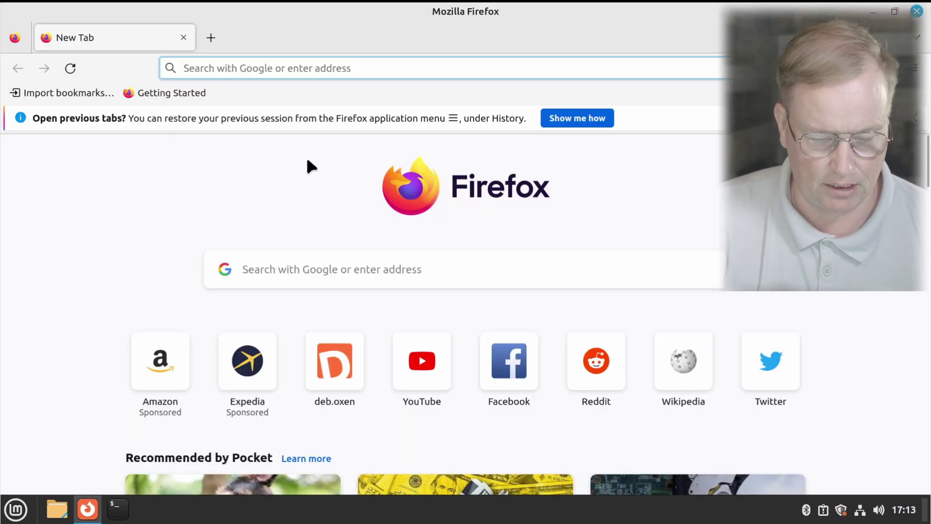
text(deb)
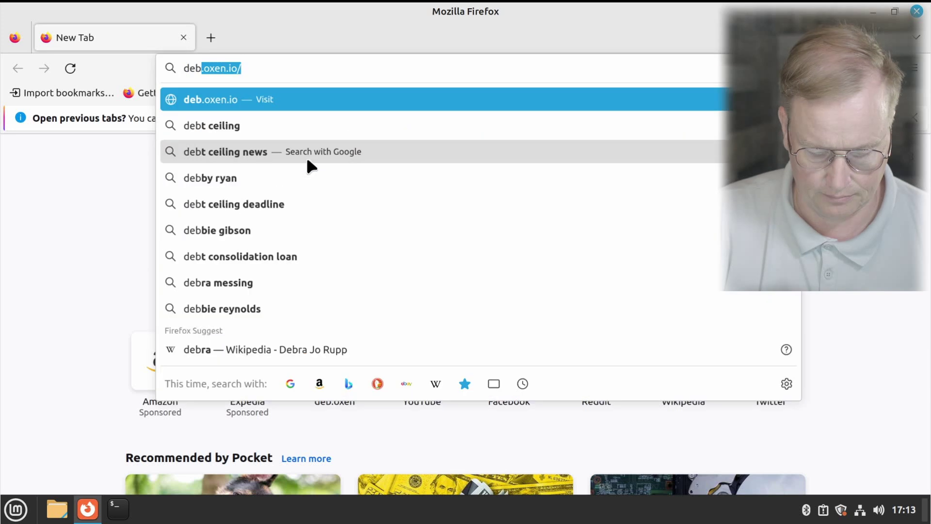
text(.oxe)
key(Return)
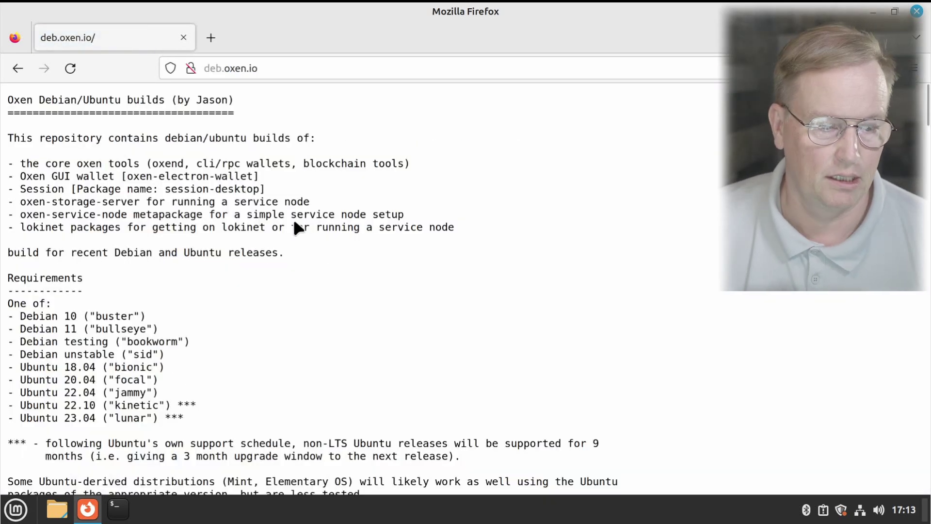
Step: Zoom in, copy the TL;DR sudo curl key-download command, and open a terminal
key(ctrl+plus)
key(ctrl+plus)
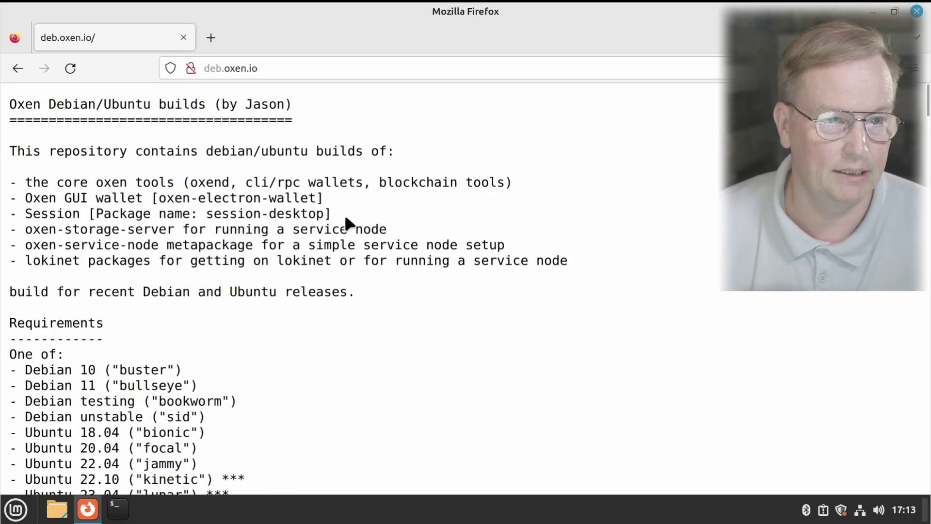
scroll(333, 257, down, 5)
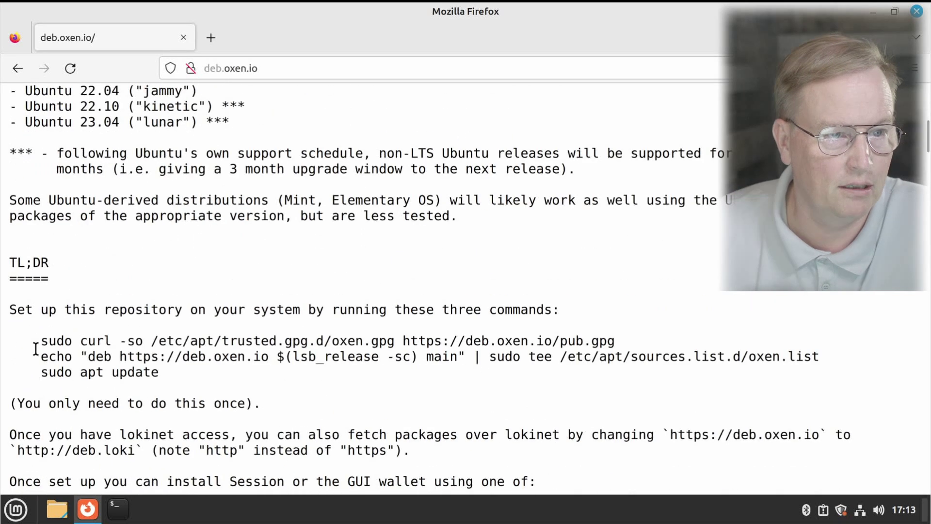
drag(41, 342, 620, 334)
right_click(601, 336)
click(624, 348)
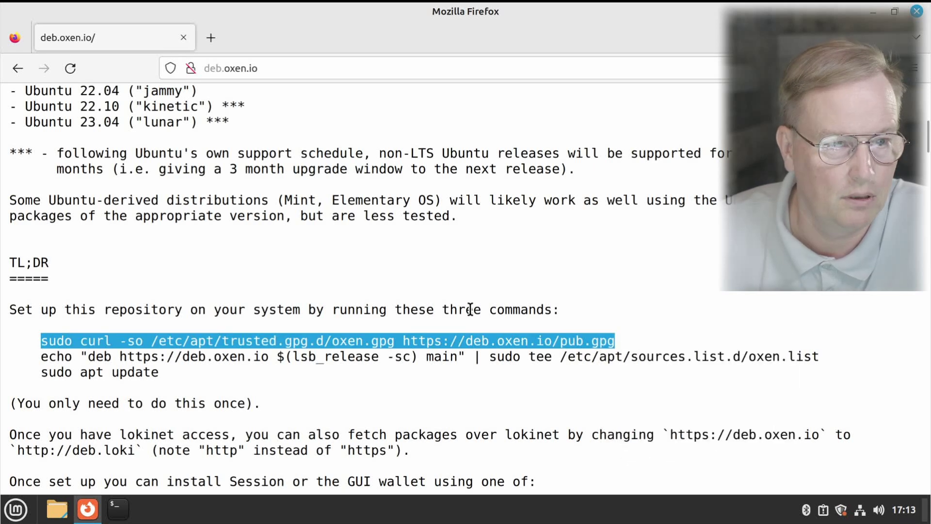
click(121, 507)
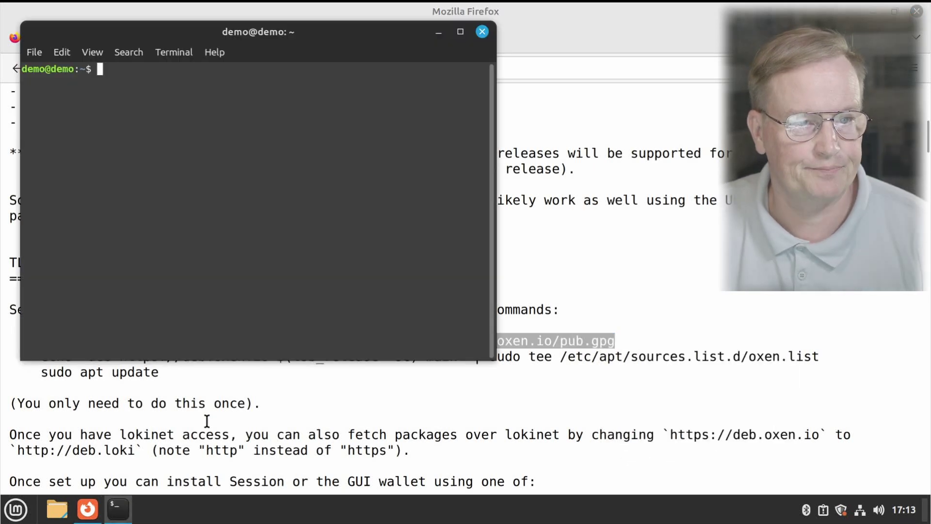
Step: Run the pasted curl command to download the Oxen signing key, entering the sudo password
right_click(266, 121)
click(301, 212)
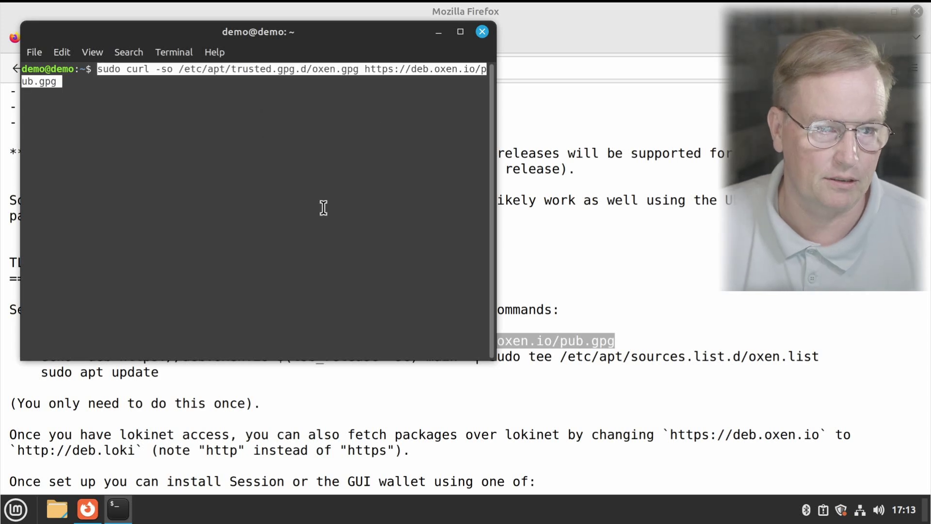
key(Return)
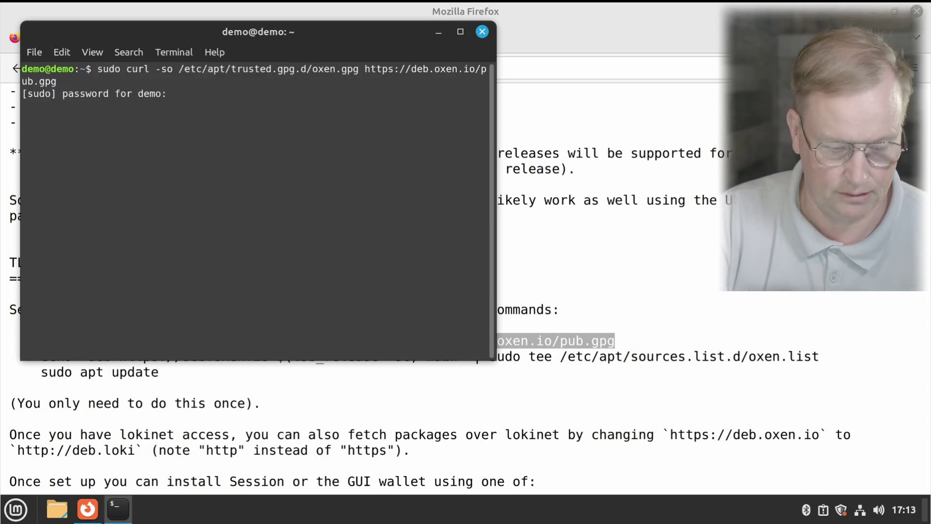
text(*****)
key(Return)
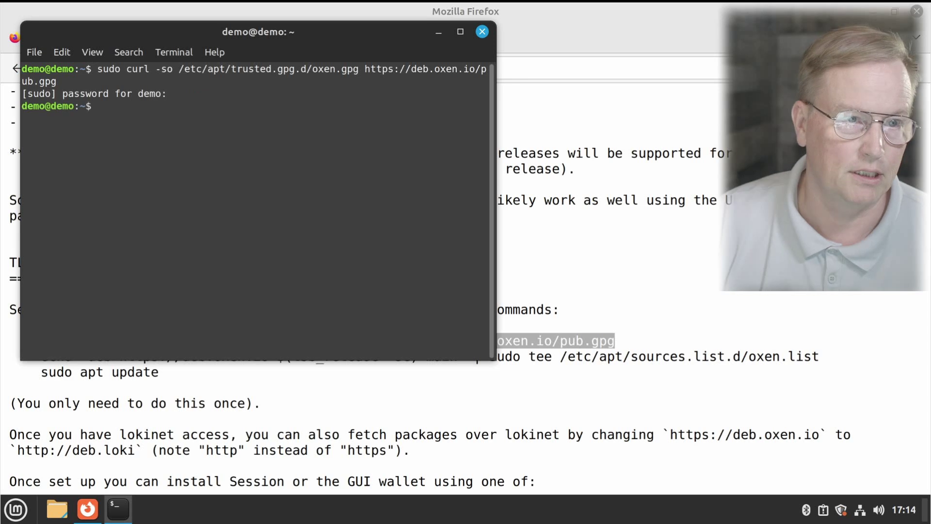
Step: Copy the echo repository line from deb.oxen.io and paste it into the terminal
click(529, 402)
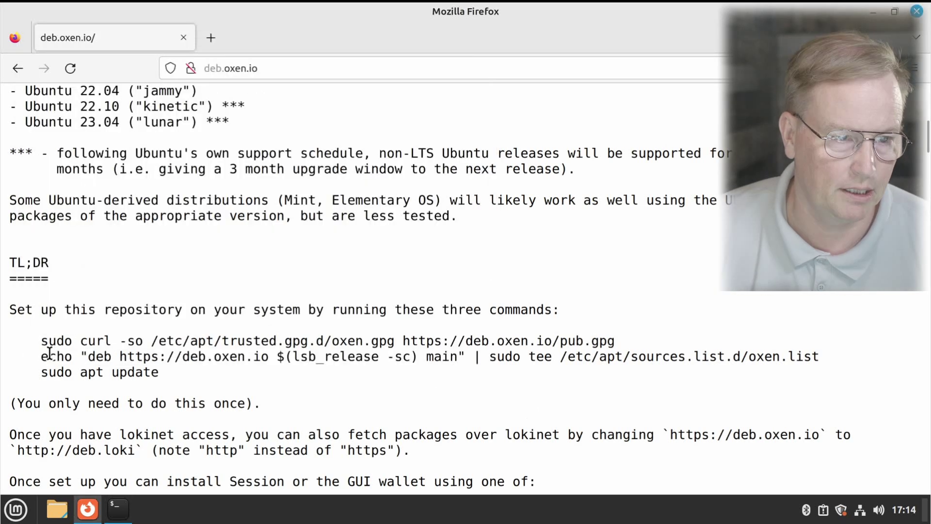
drag(39, 356, 833, 359)
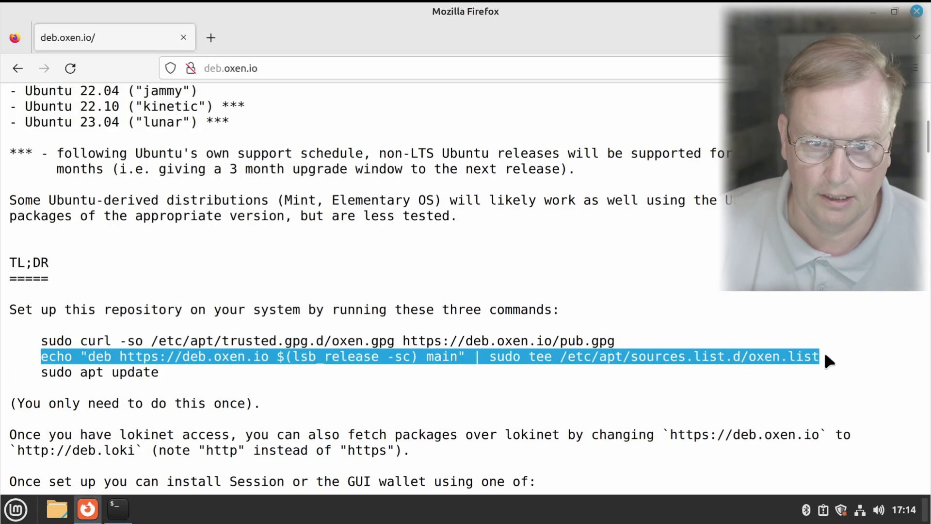
right_click(824, 357)
click(802, 368)
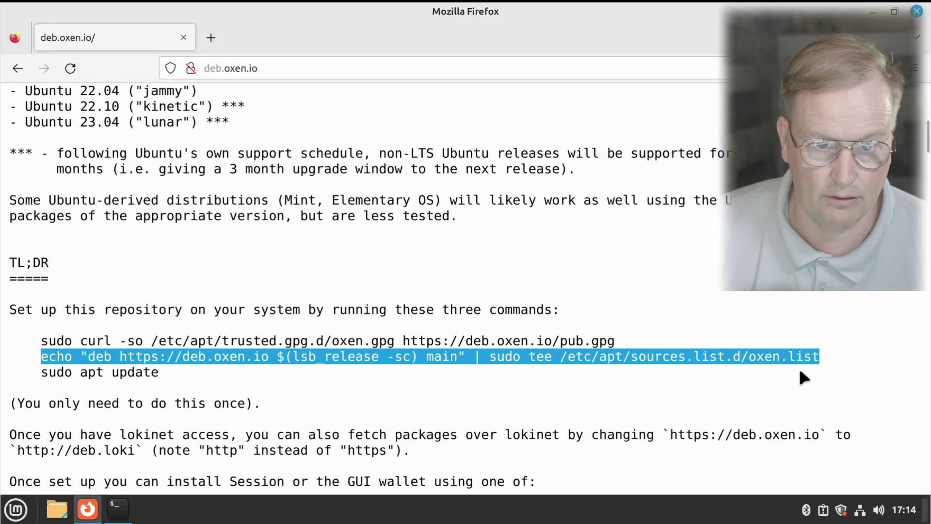
click(119, 507)
right_click(194, 205)
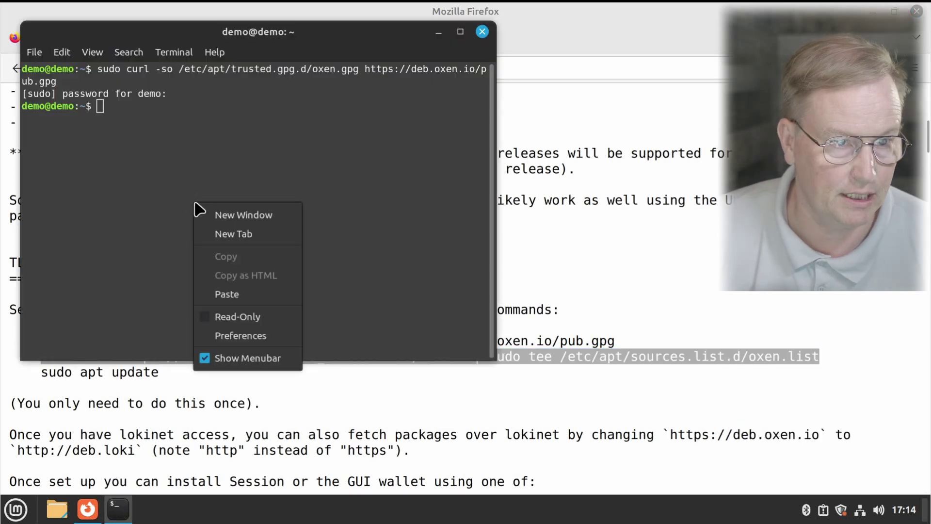
click(227, 294)
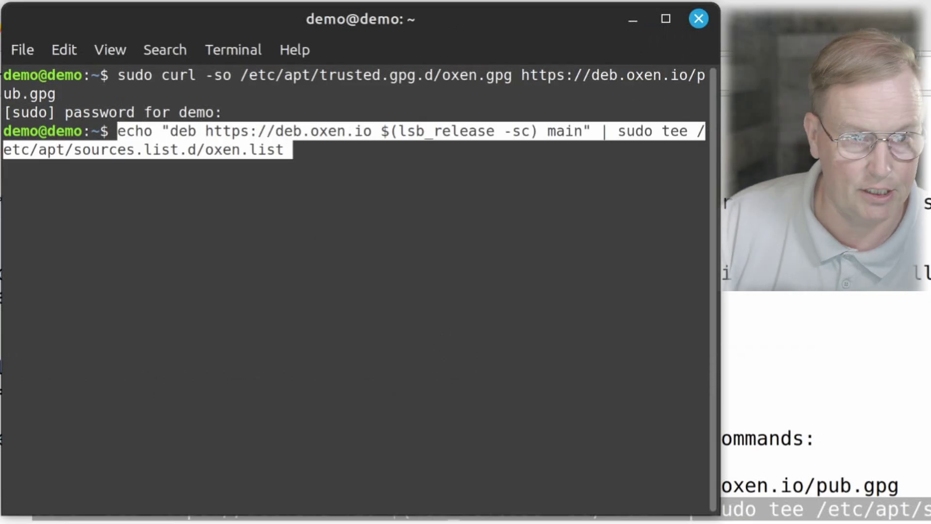
Step: Replace $(lsb_release -sc) with jammy, add oxen.list, then apt update and install lokinet-gui
key(Left)
key(Left)
key(Left)
key(Left)
key(Left)
key(Left)
key(Left)
key(Left)
key(Left)
key(Left)
key(Left)
key(Left)
key(Left)
key(Left)
key(Left)
key(Left)
key(Left)
key(Left)
key(Left)
key(Left)
key(Left)
key(Left)
key(Left)
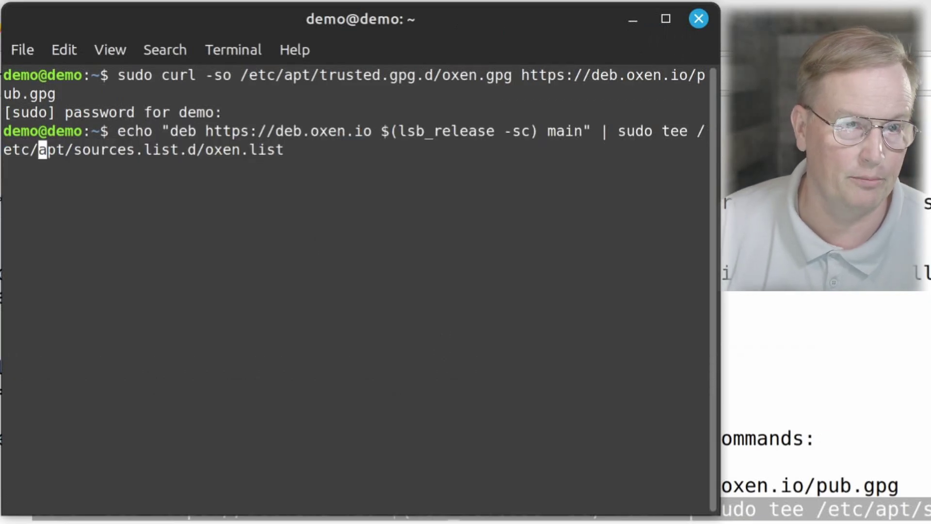
key(Left)
key(Left)
key(Left)
key(Left)
key(Left)
key(Left)
key(Left)
key(Left)
key(Left)
key(Left)
key(Left)
key(Left)
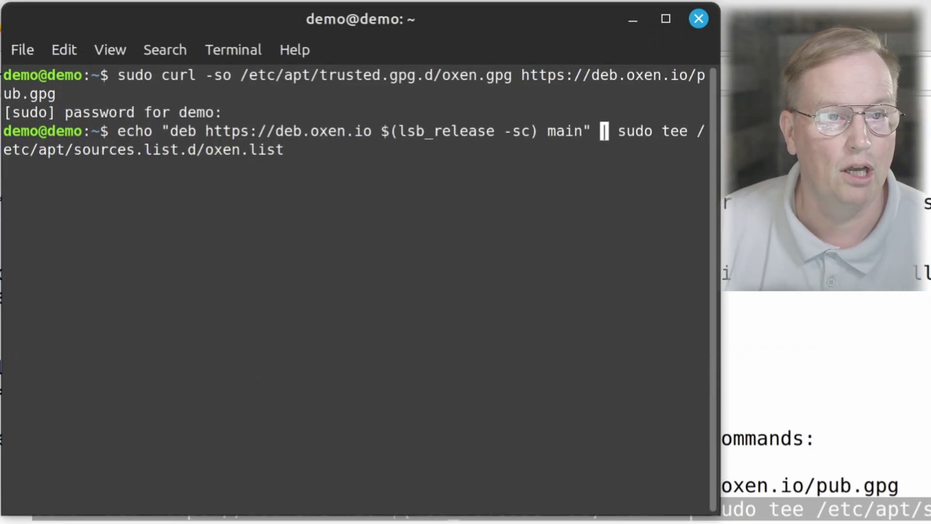
key(Left)
key(Left)
key(Left)
key(Left)
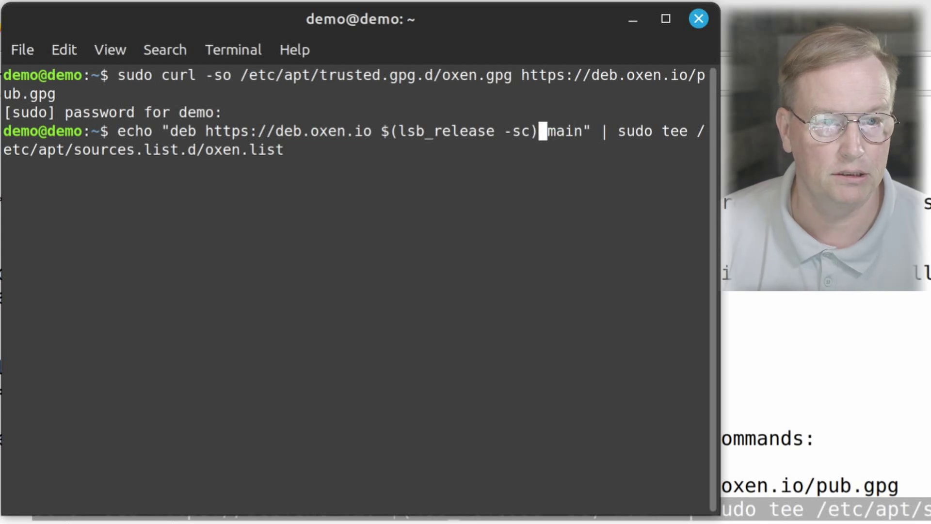
key(Left)
key(BackSpace)
key(BackSpace)
key(BackSpace)
key(BackSpace)
key(BackSpace)
key(BackSpace)
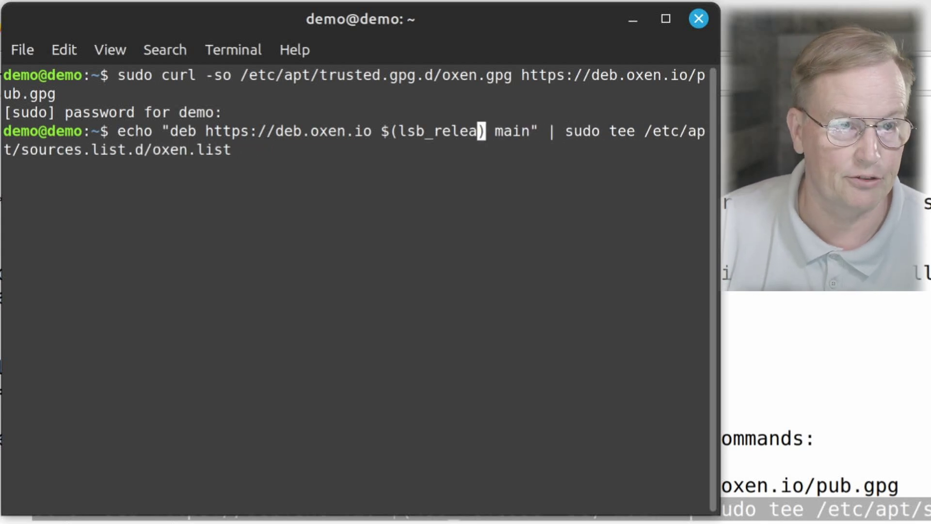
key(BackSpace)
key(BackSpace)
key(BackSpace)
key(BackSpace)
key(BackSpace)
key(BackSpace)
key(BackSpace)
key(BackSpace)
key(BackSpace)
key(BackSpace)
key(BackSpace)
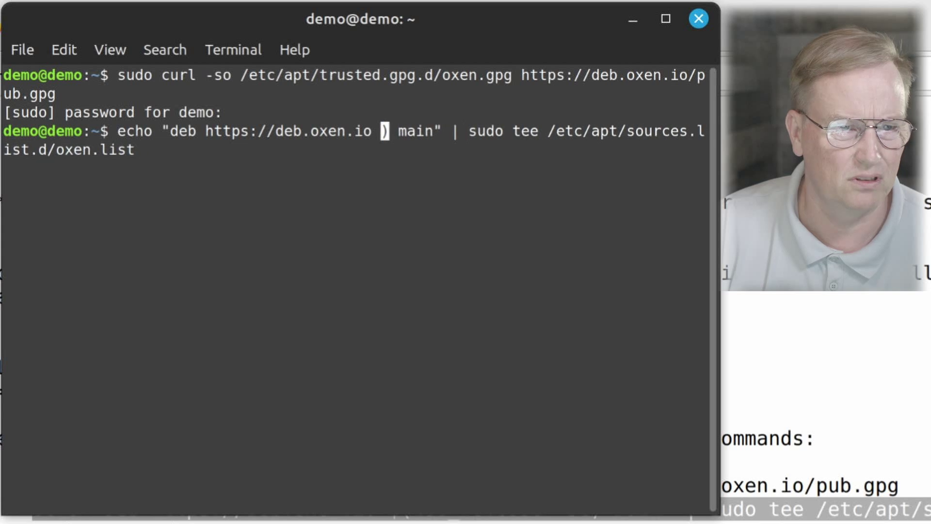
key(BackSpace)
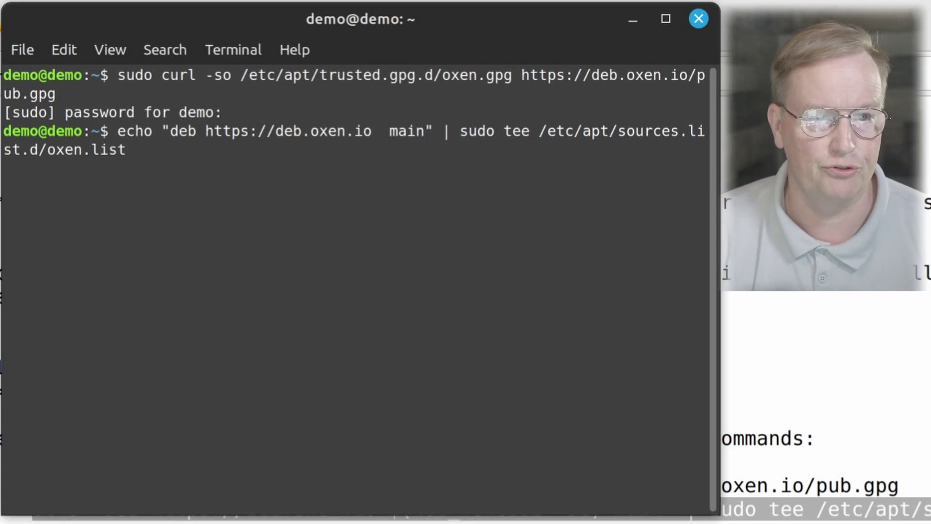
text(jammy)
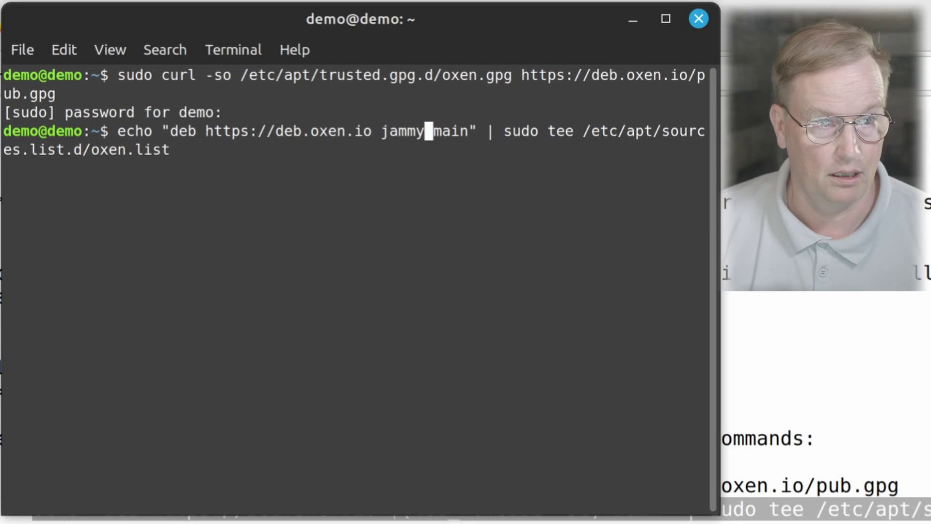
key(Return)
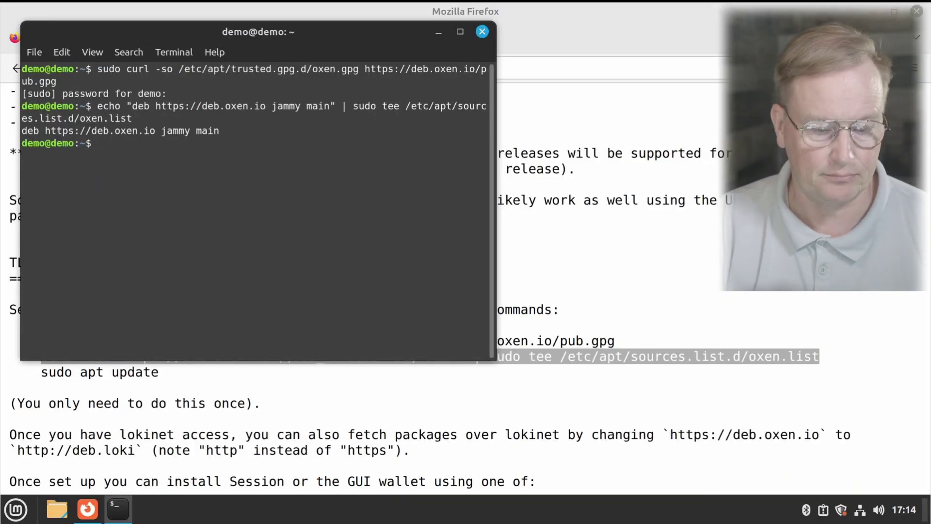
text(sudo)
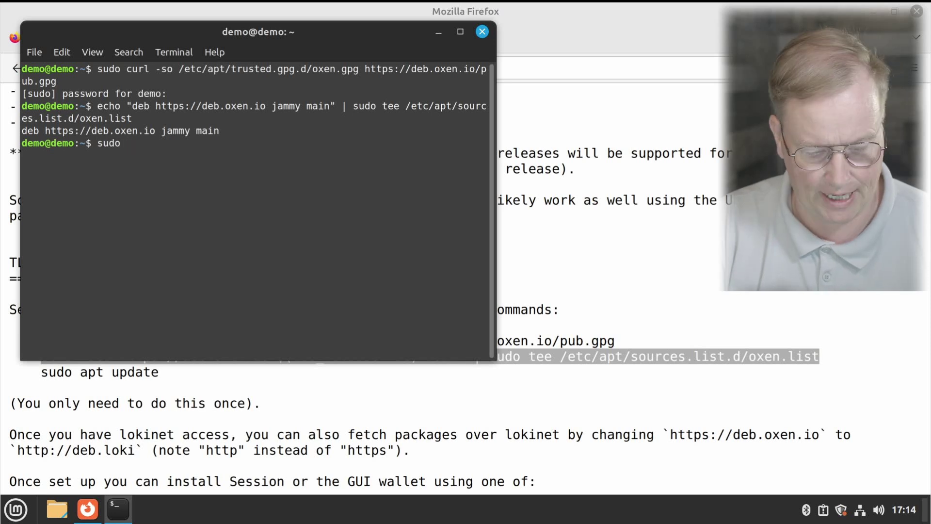
text( apt update)
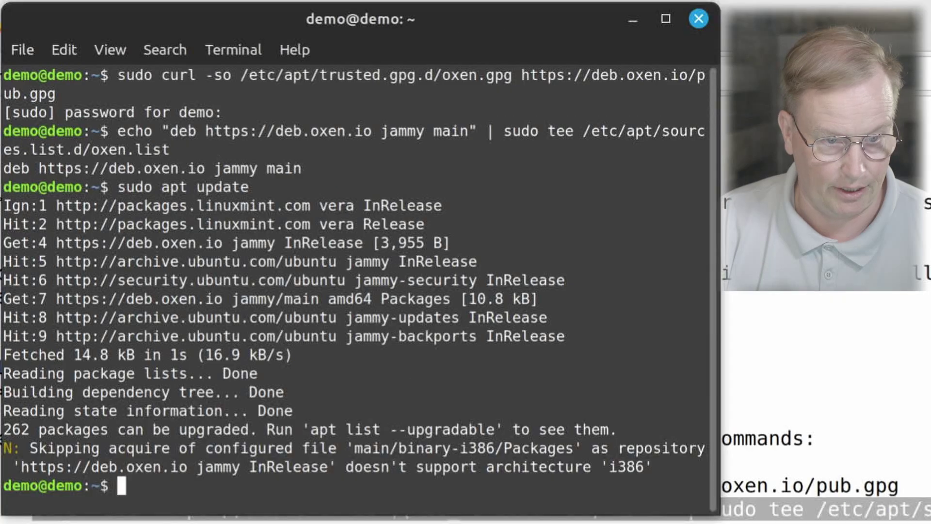
text(sudo )
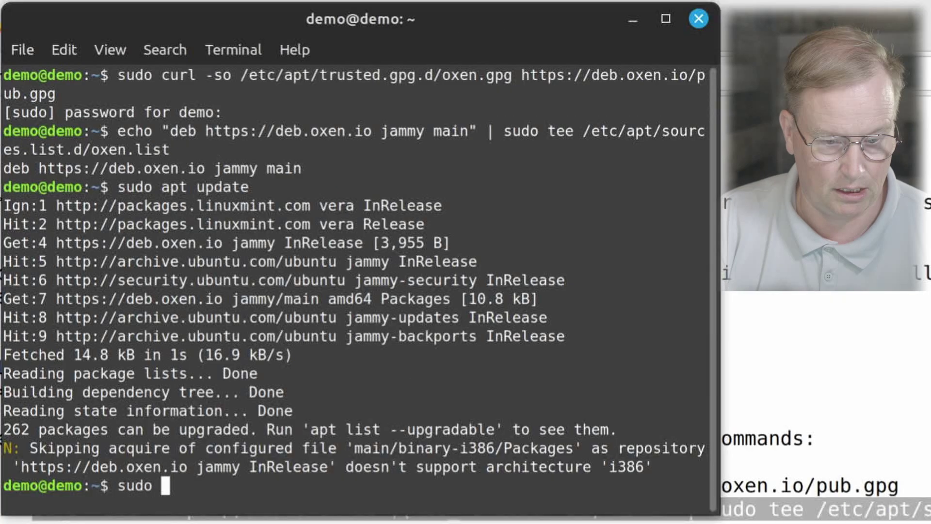
text(apt in)
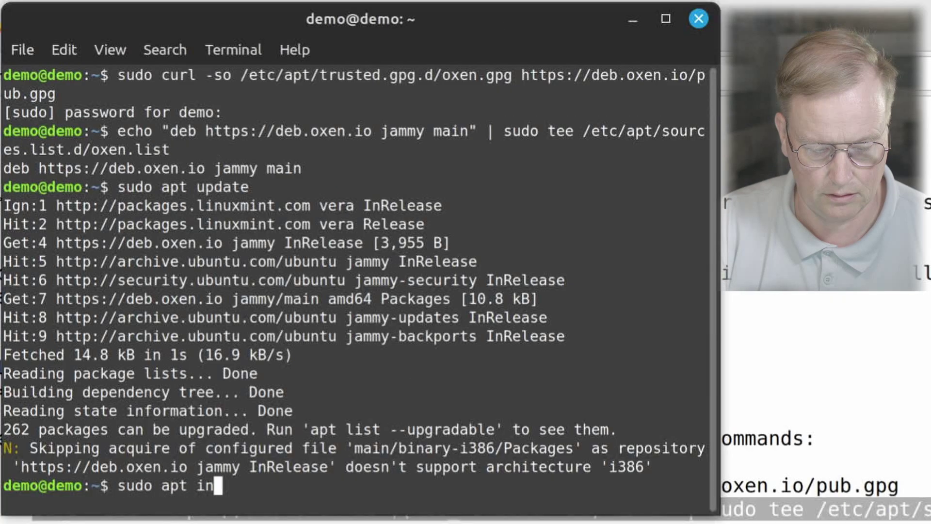
text(stall lok)
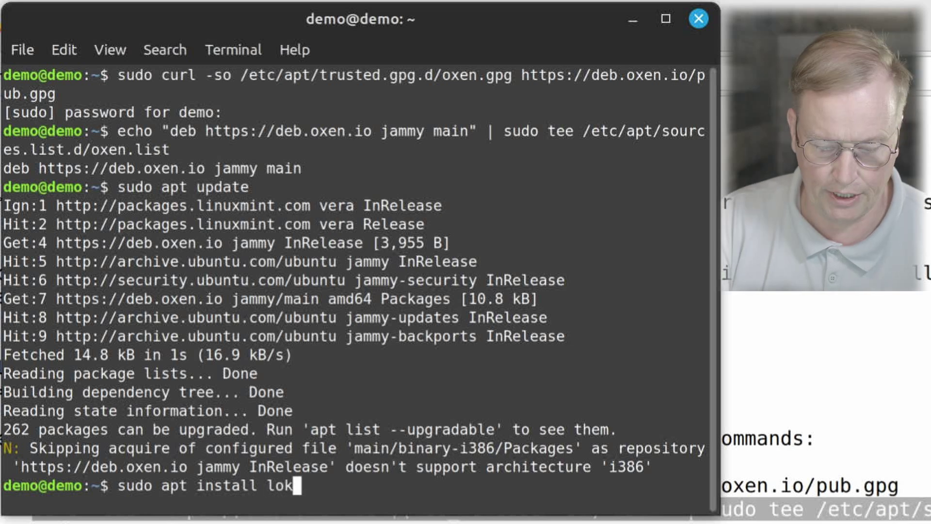
text(inet-g)
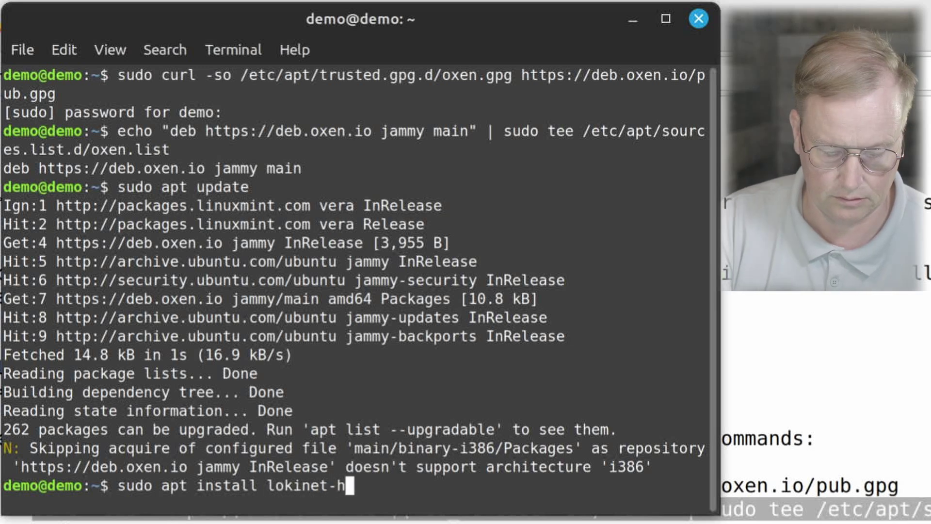
text(ui)
key(Return)
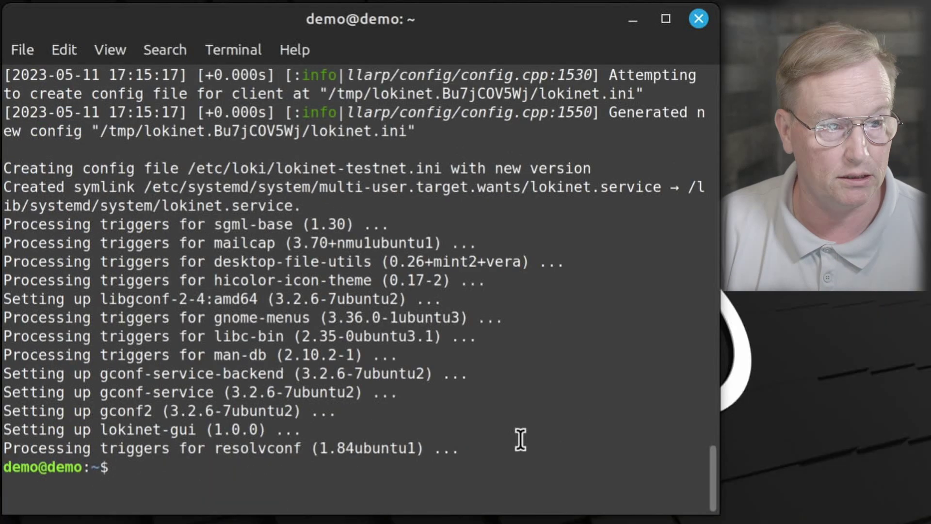
Step: Enable the lokinet service with sudo systemctl enable lokinet
text(sudo)
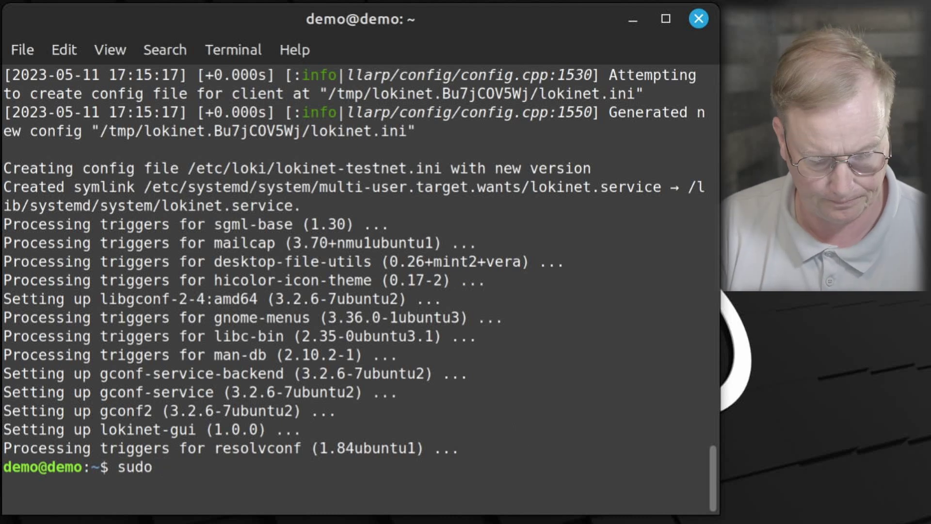
text(systemctl enable lokinet)
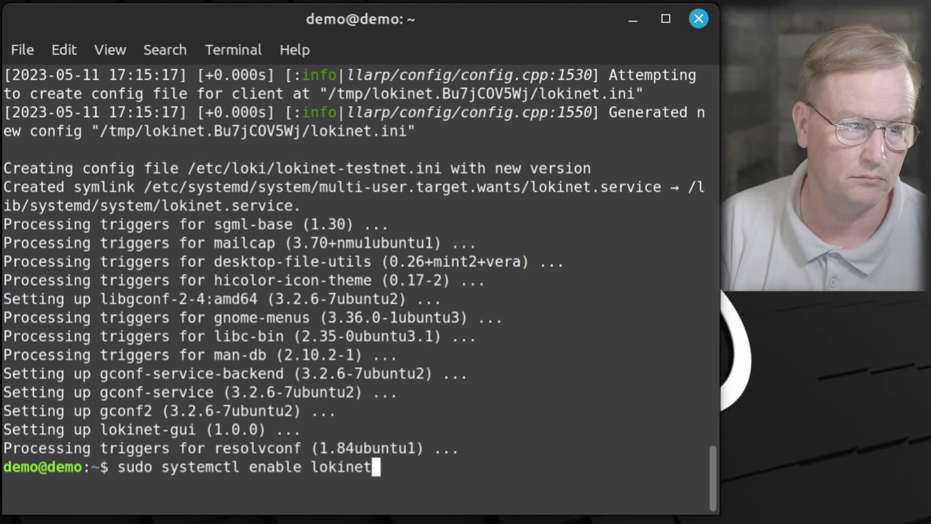
key(Return)
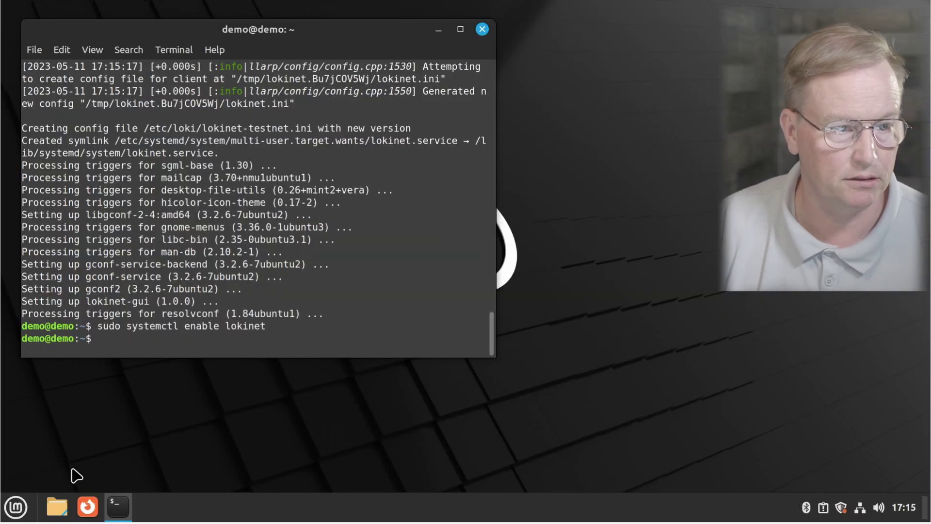
Step: Launch Lokinet-GUI from the Mint menu, close its blank window, and clear the terminal
click(18, 506)
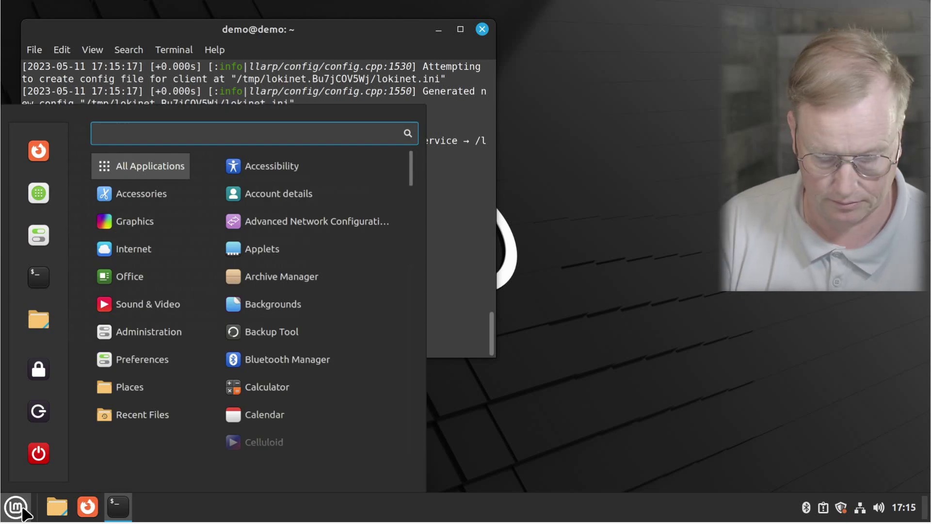
text(loki)
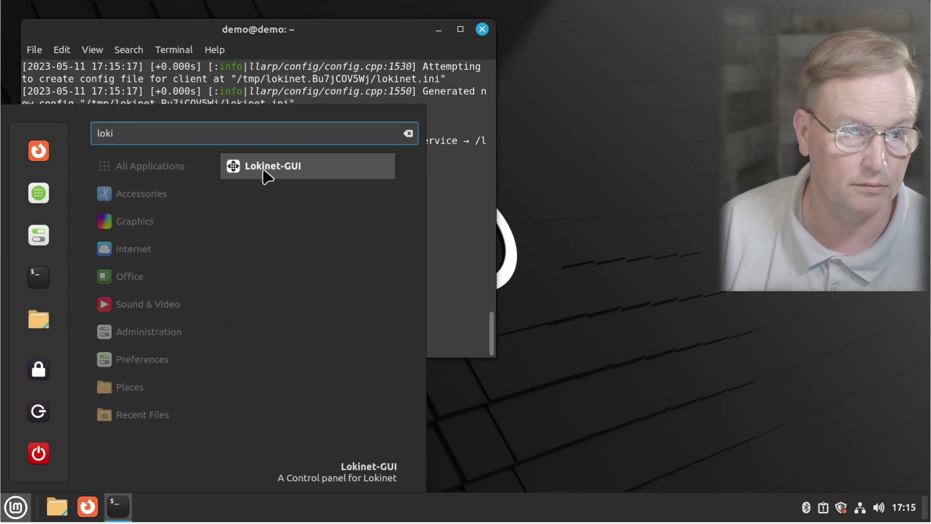
click(265, 171)
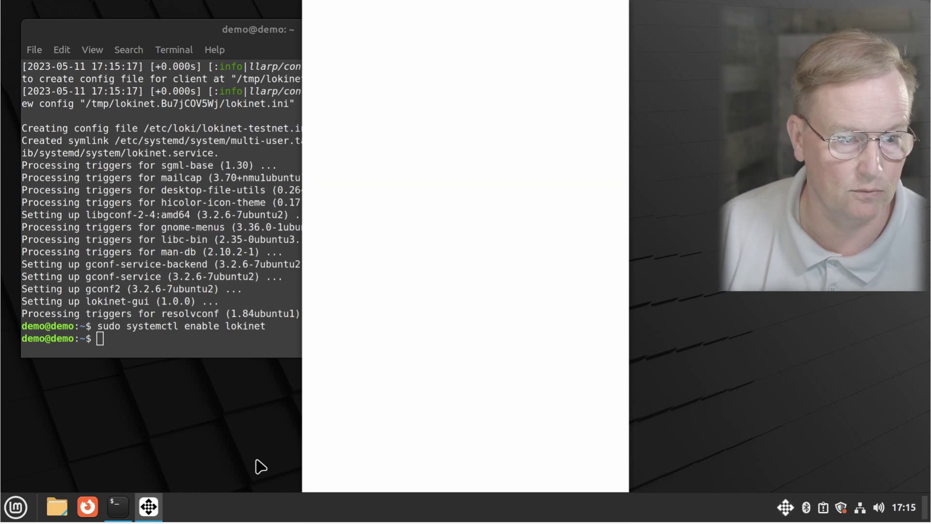
right_click(154, 507)
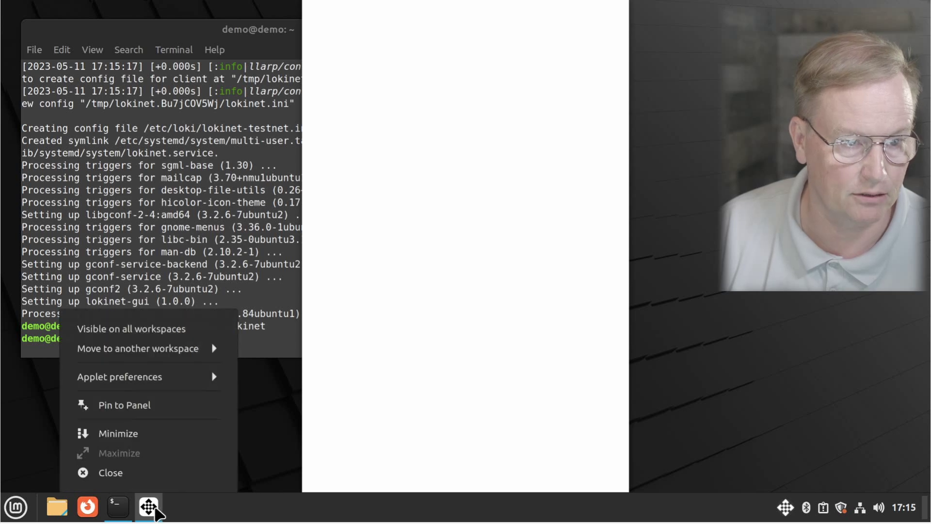
click(135, 475)
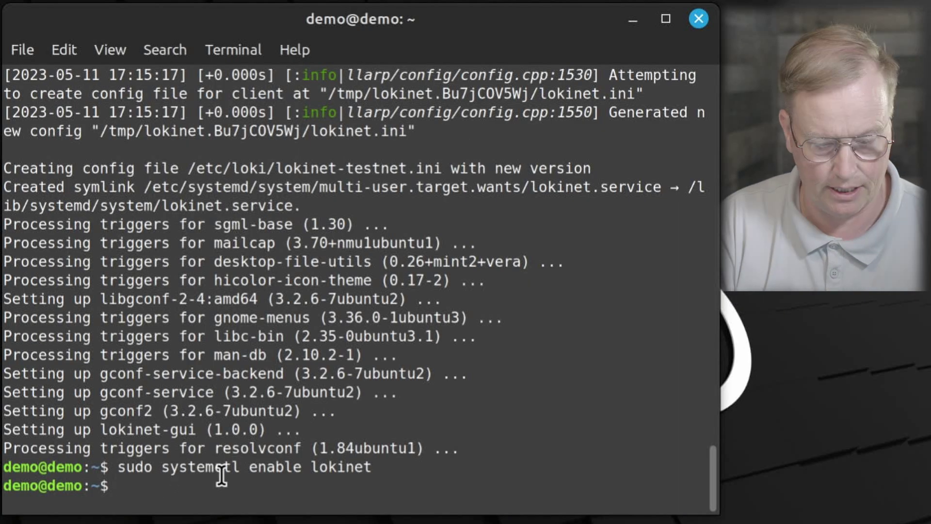
key(ctrl+l)
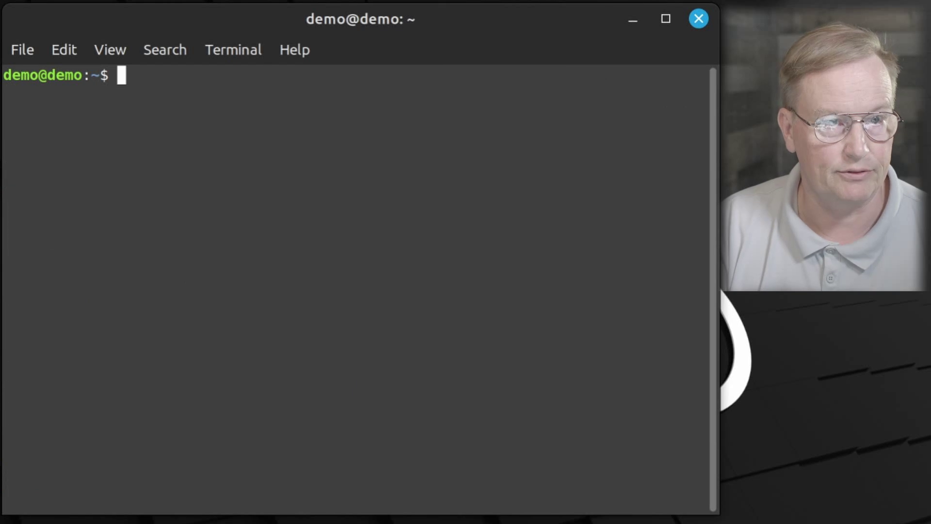
Step: Open /usr/share/applications/lokinet-gui.desktop in joe and replace %U on the Exec line with --no-sandbox
text(sudo )
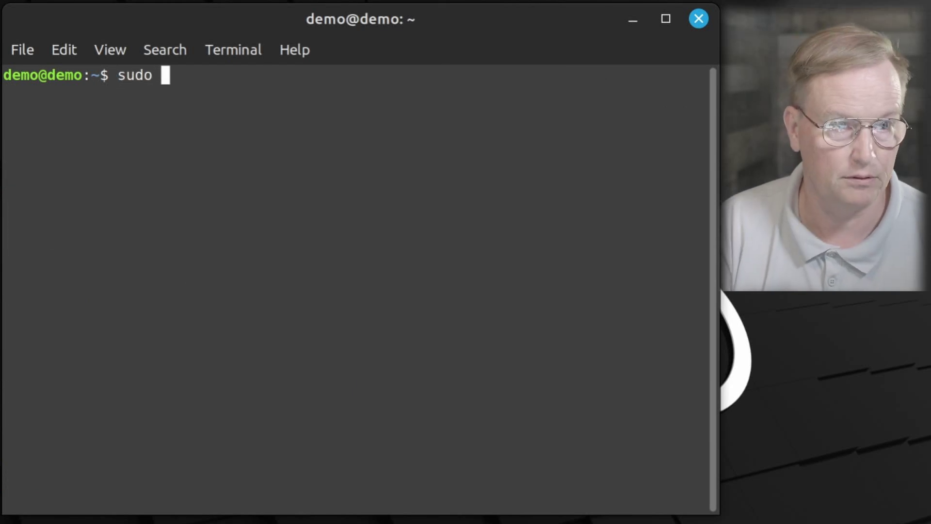
text(joe /usr/share/applications/lokinet-gui.desktop)
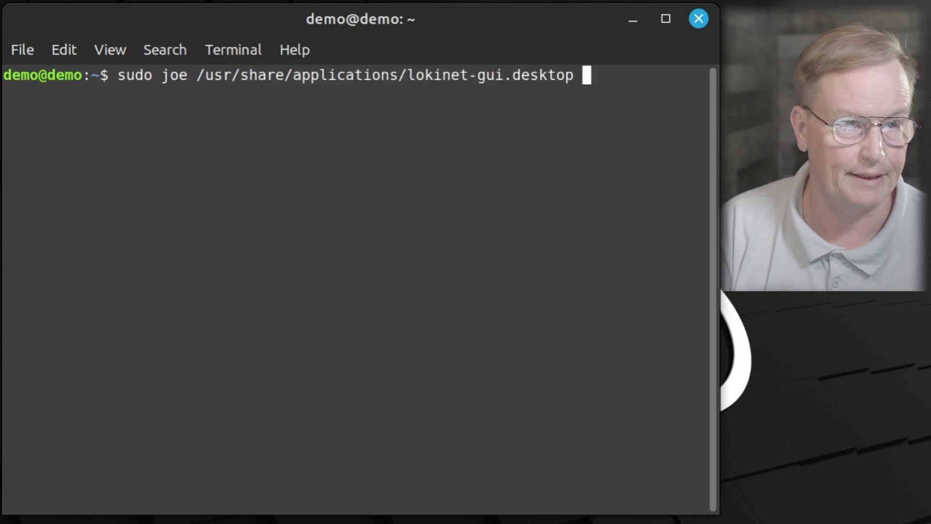
key(Return)
key(Down)
key(Down)
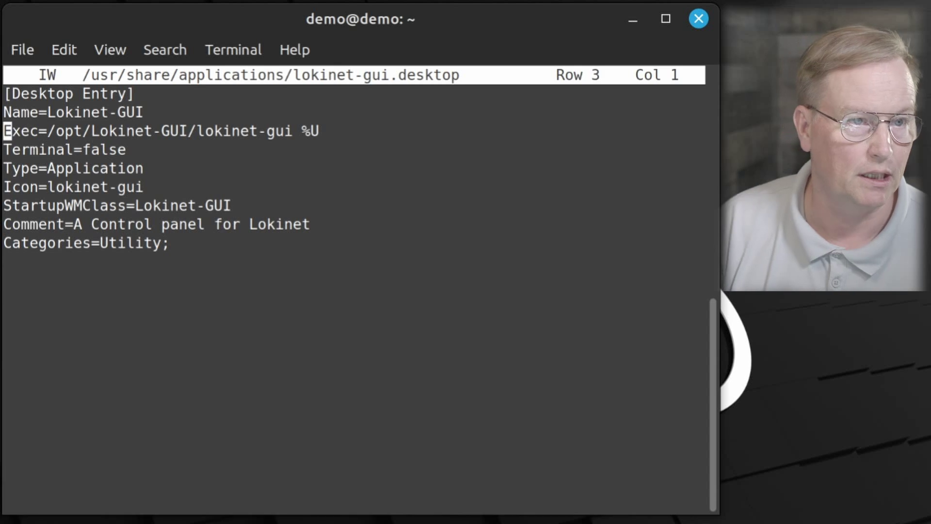
key(End)
key(BackSpace)
key(BackSpace)
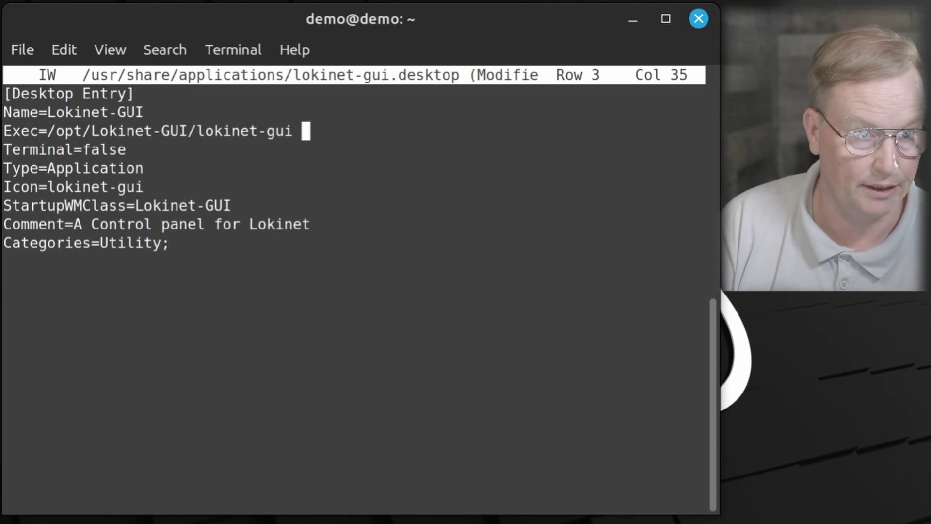
text(--)
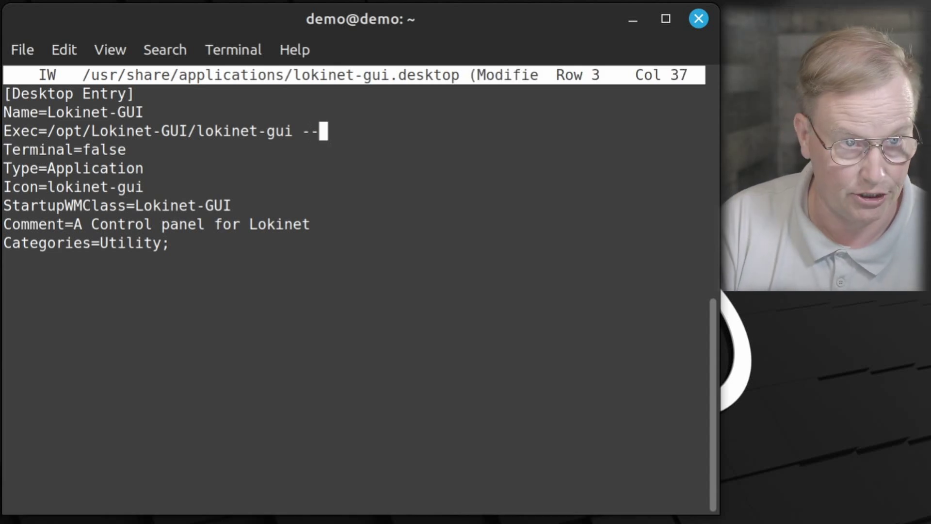
text(no-)
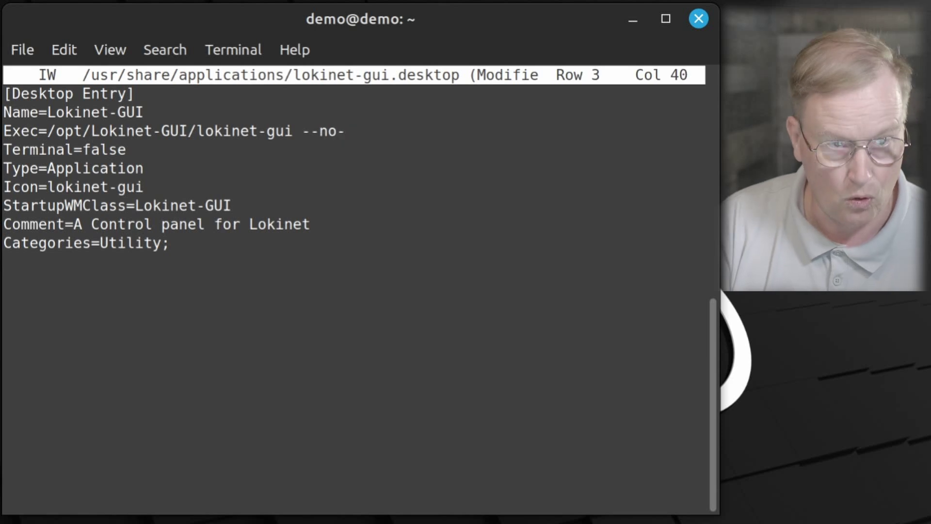
text(sandbox)
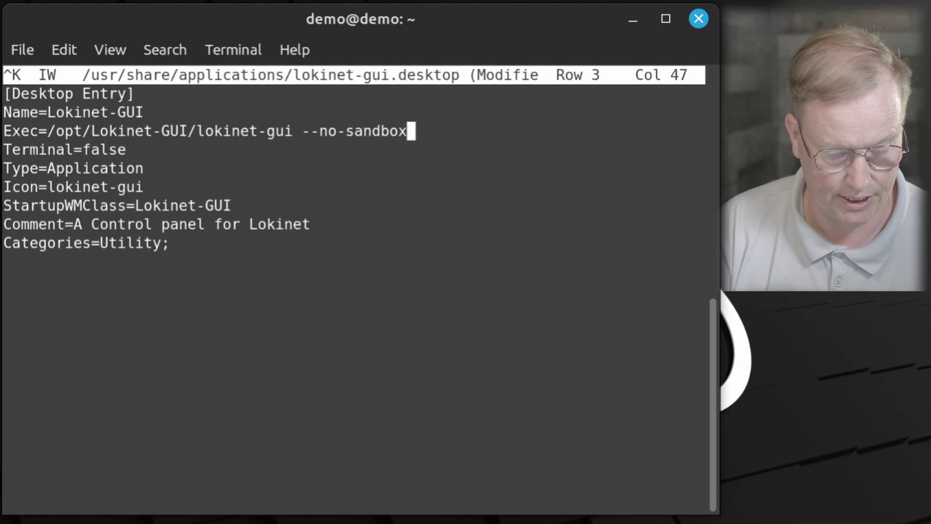
text(x)
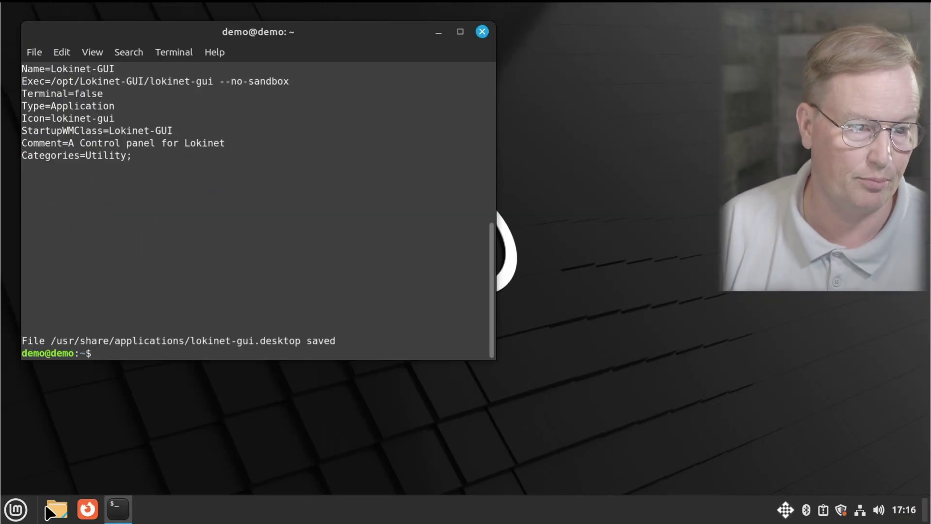
Step: Launch Lokinet-GUI from the Mint menu, confirm it is connected, and close it
click(14, 510)
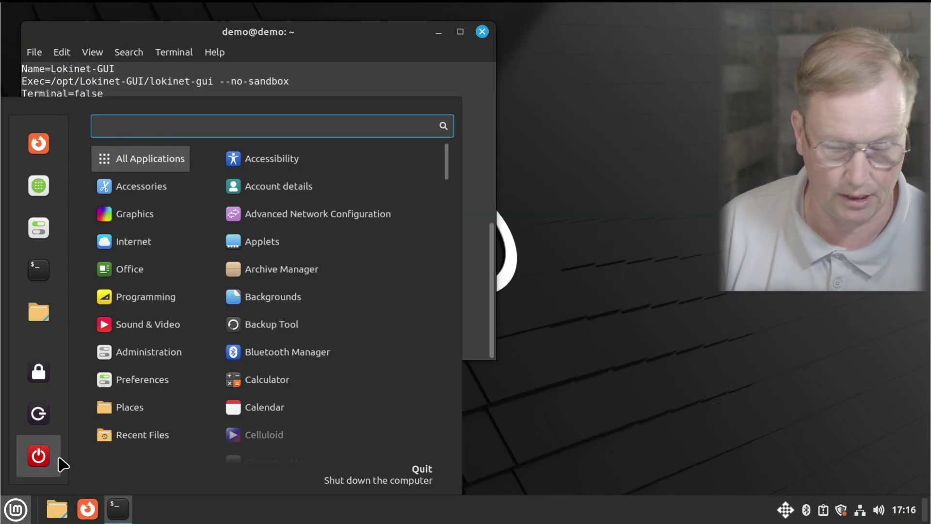
text(lok)
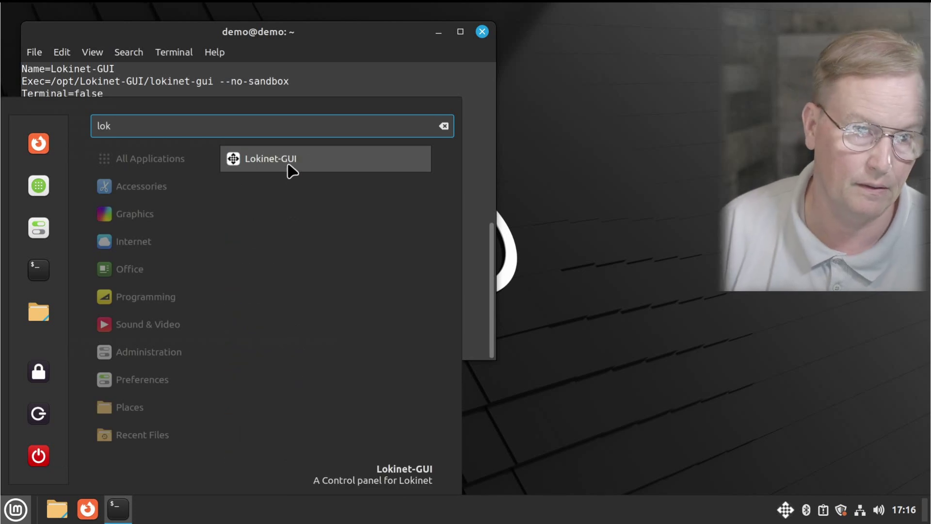
click(287, 165)
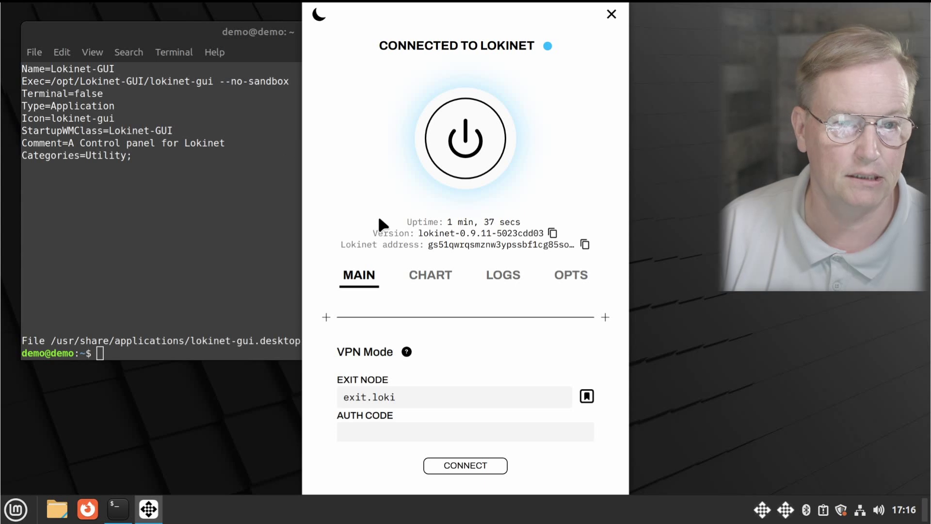
key(alt+F4)
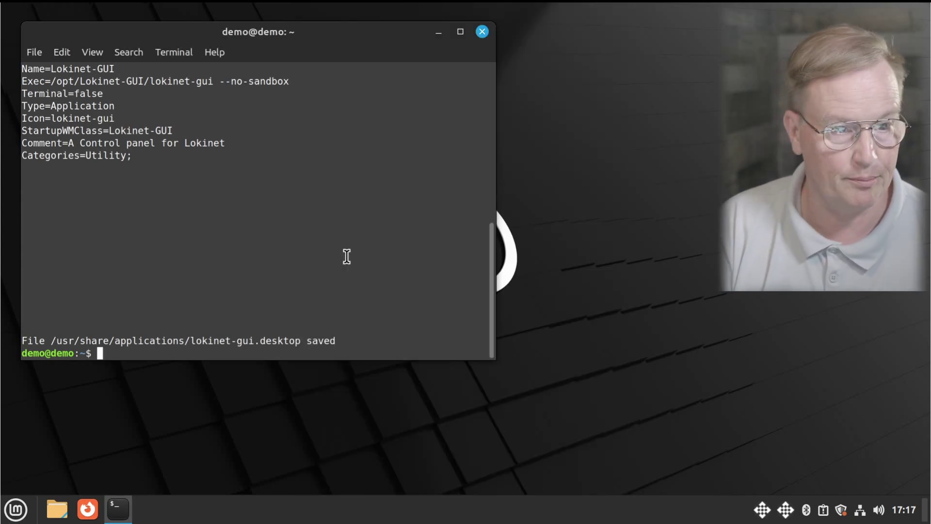
Step: Ping nemo.loki in the terminal and stop after 5 of 5 replies
text(ping ne)
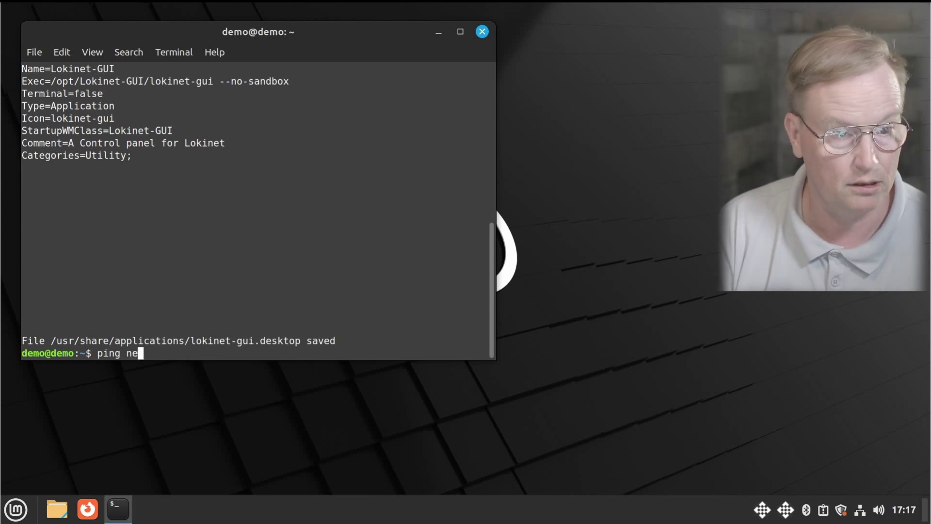
text(mo.loki)
key(Return)
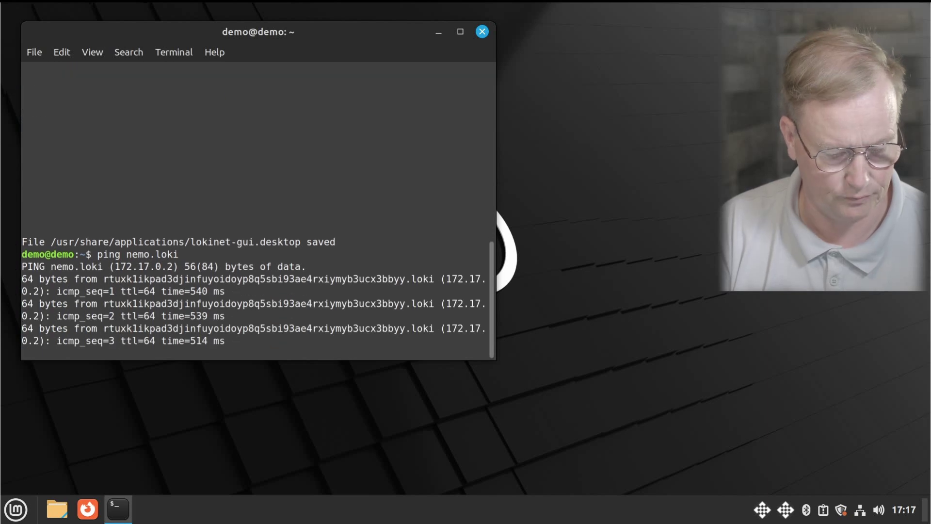
key(ctrl+c)
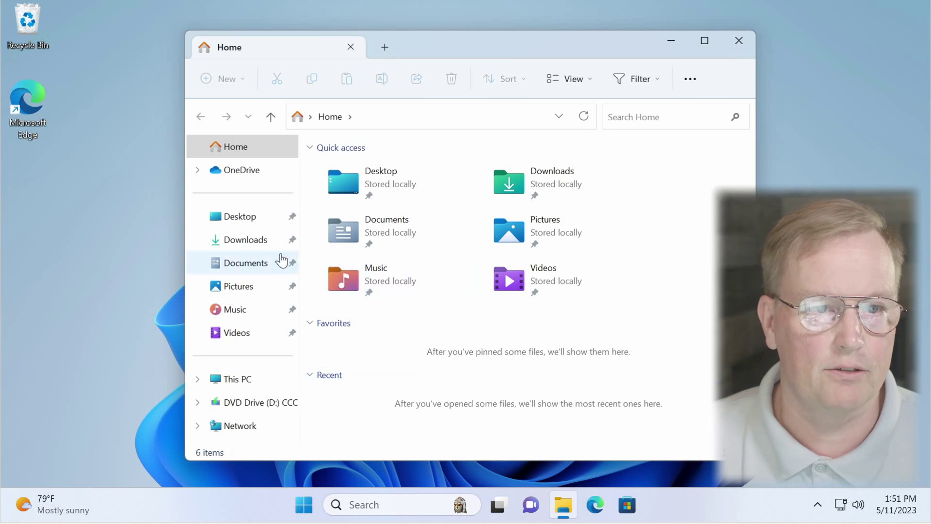
Step: Install Thunderbird 102.11.0 from the setup file in Downloads, approving the UAC prompt
click(246, 240)
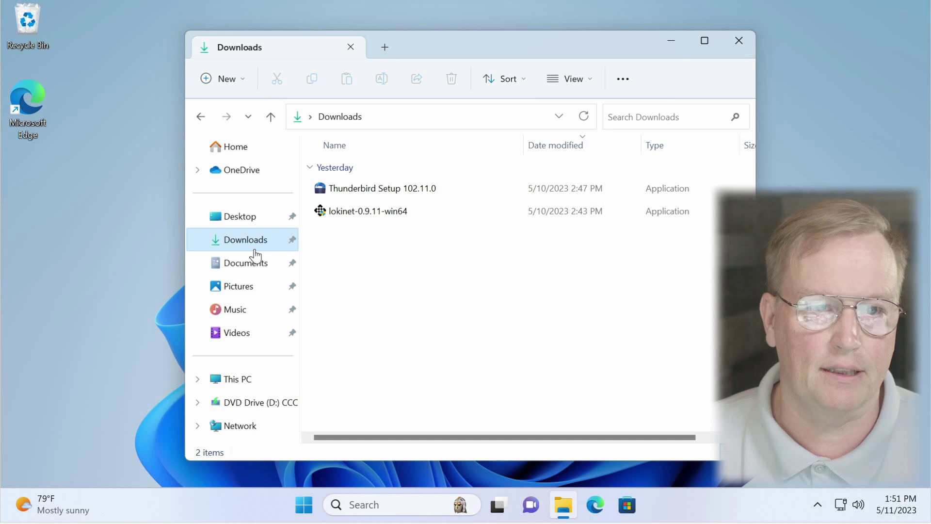
double_click(415, 190)
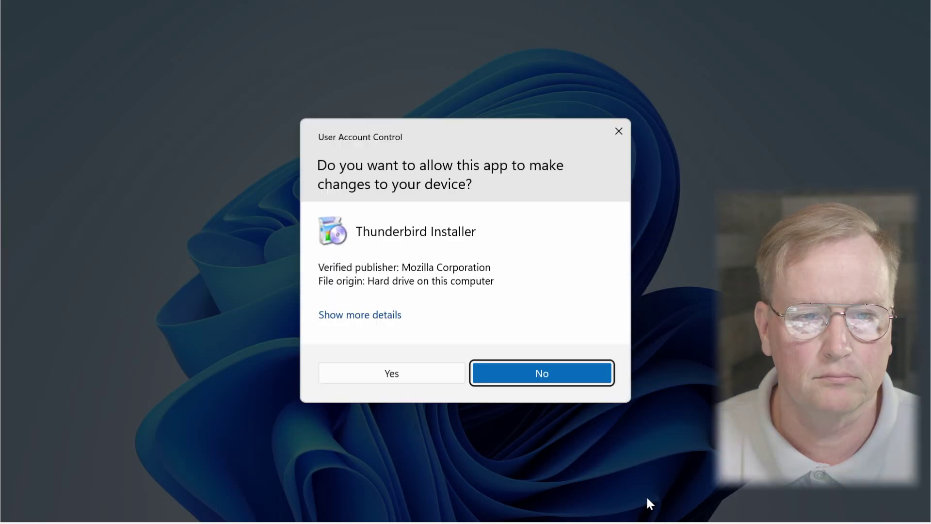
click(445, 381)
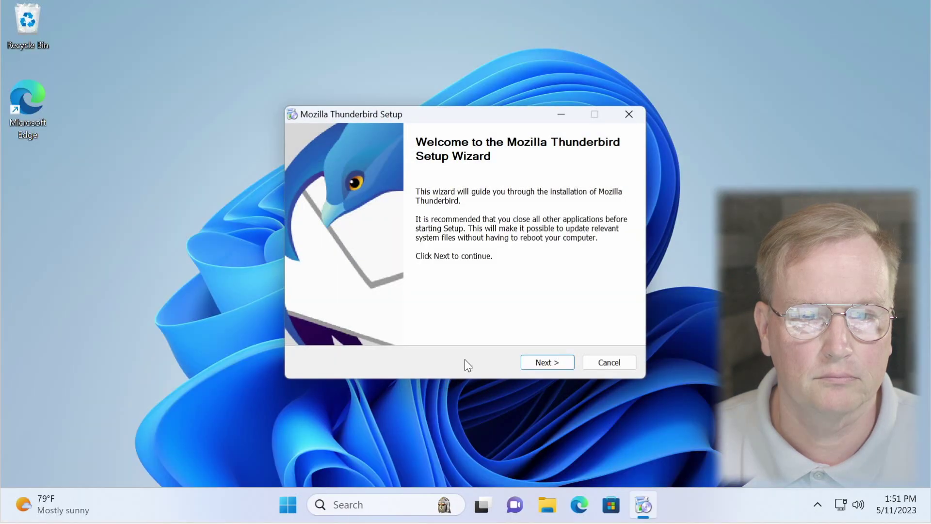
click(547, 362)
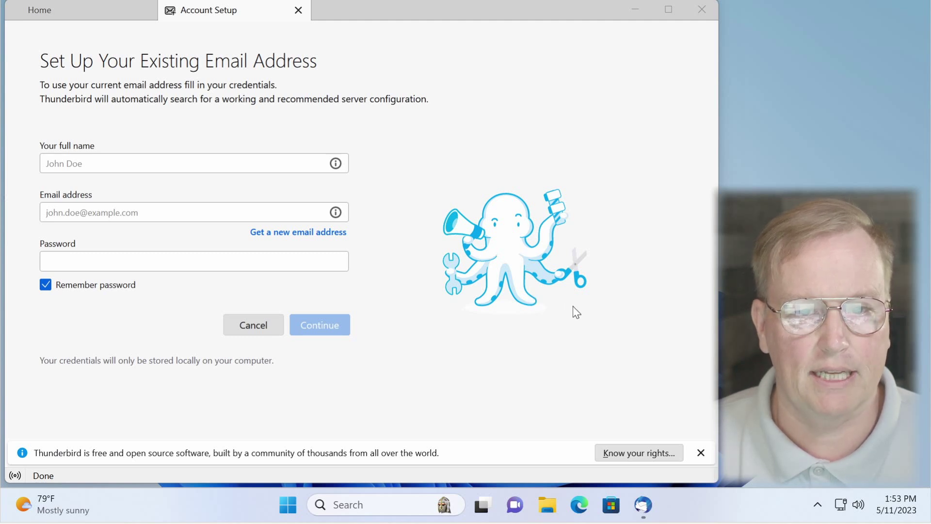
Step: Open the nemomail.me shop in Edge and browse to its products
click(580, 507)
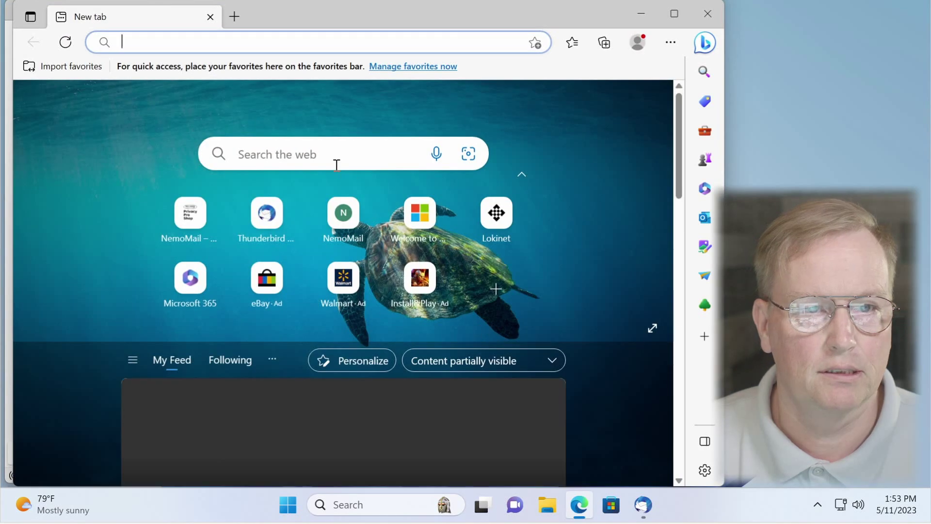
click(307, 44)
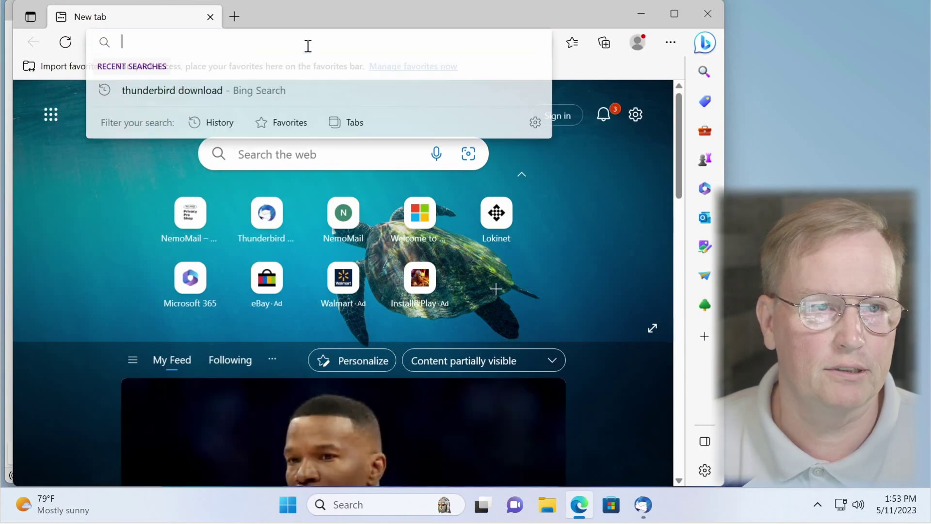
text(nemomail.me)
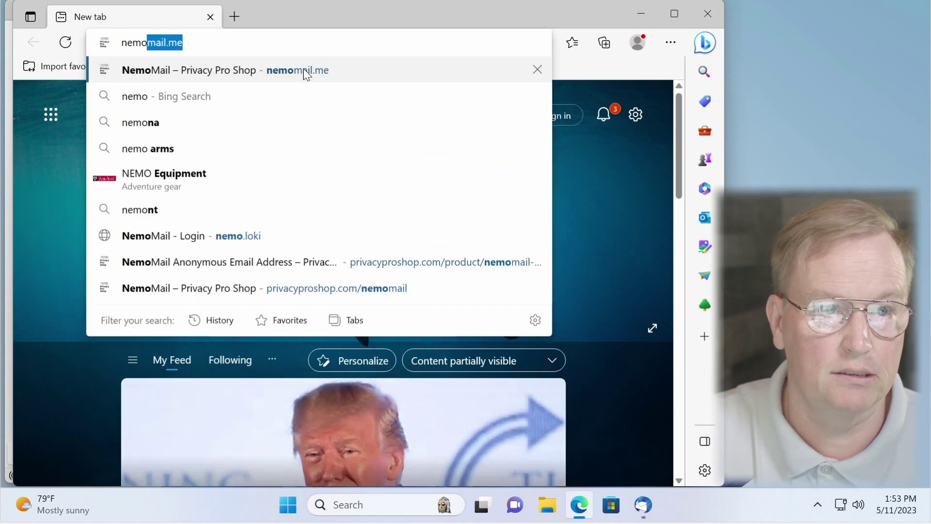
key(Return)
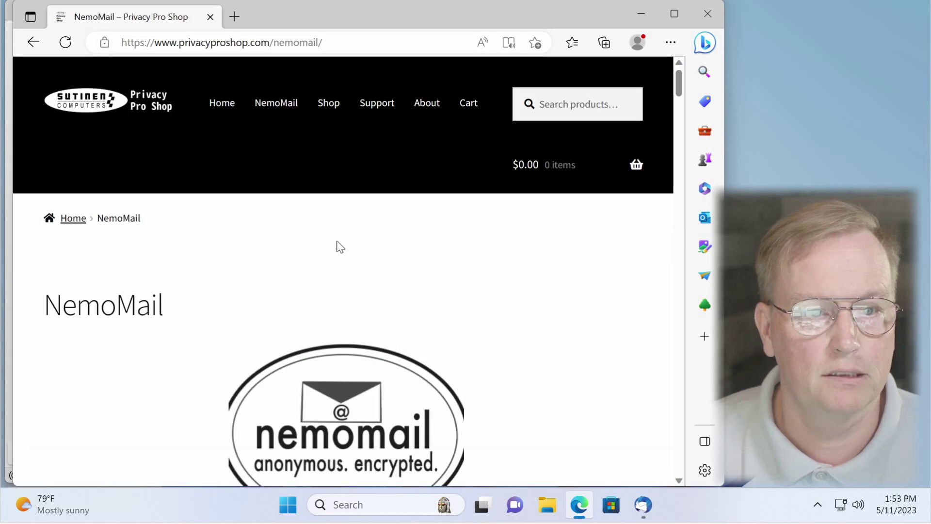
scroll(339, 245, down, 4)
scroll(343, 245, down, 4)
Step: Add the NemoMail Anonymous Email Address with a 6 Months duration to the cart and view it
click(342, 243)
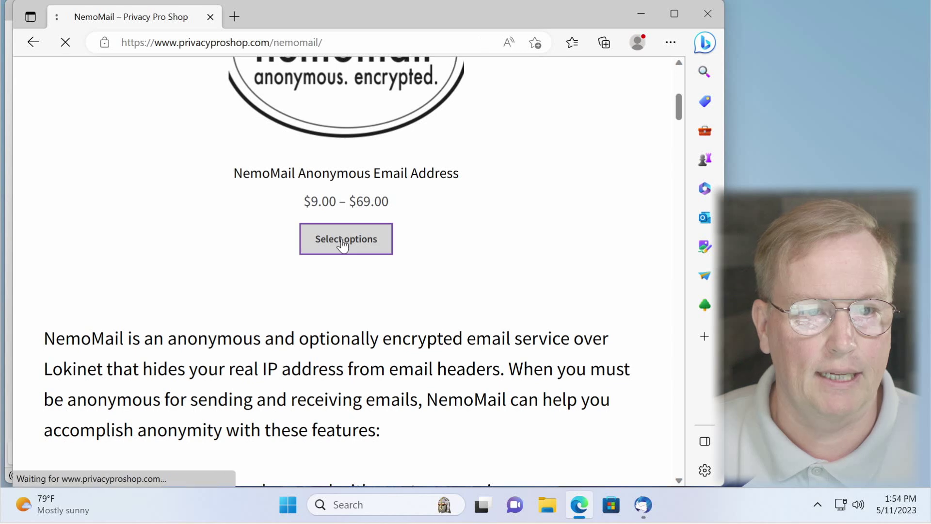
scroll(339, 244, down, 8)
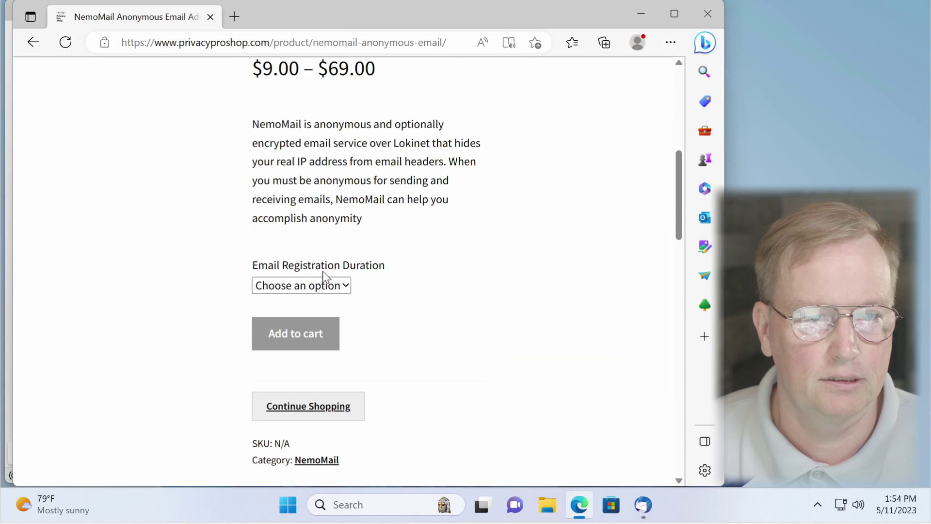
click(323, 286)
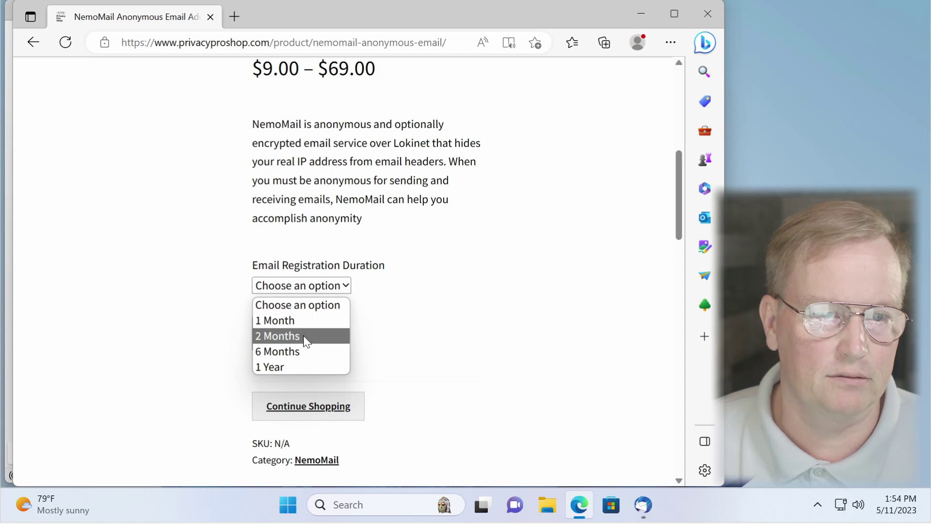
click(308, 352)
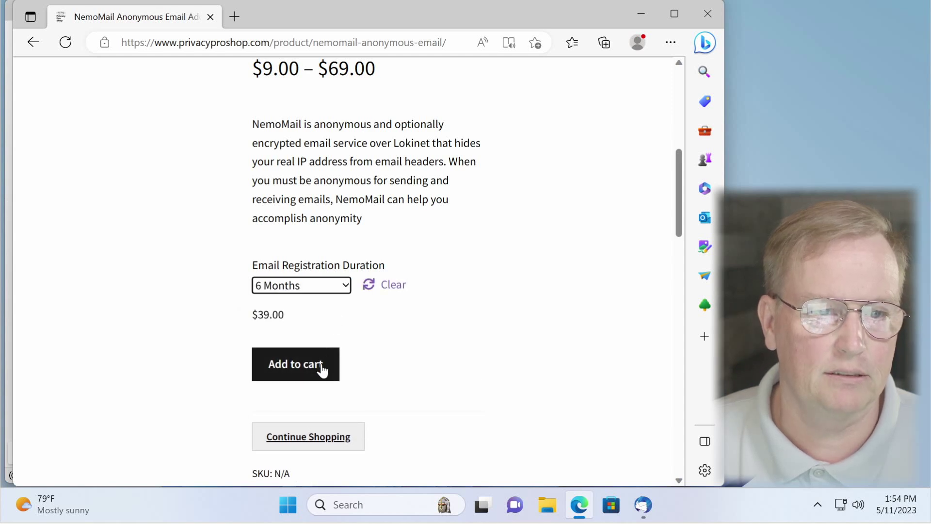
click(320, 367)
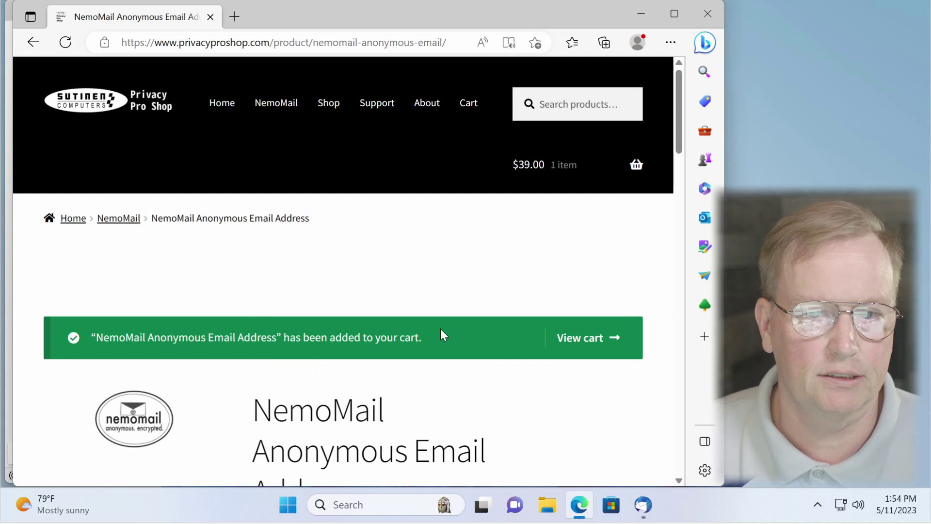
click(598, 352)
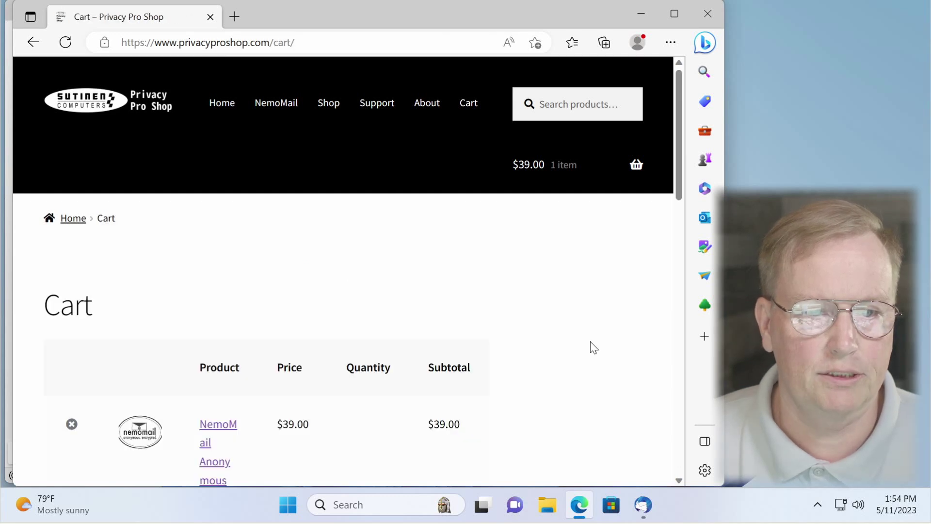
Step: Check out the cart and place the order
scroll(588, 342, down, 3)
scroll(588, 342, down, 6)
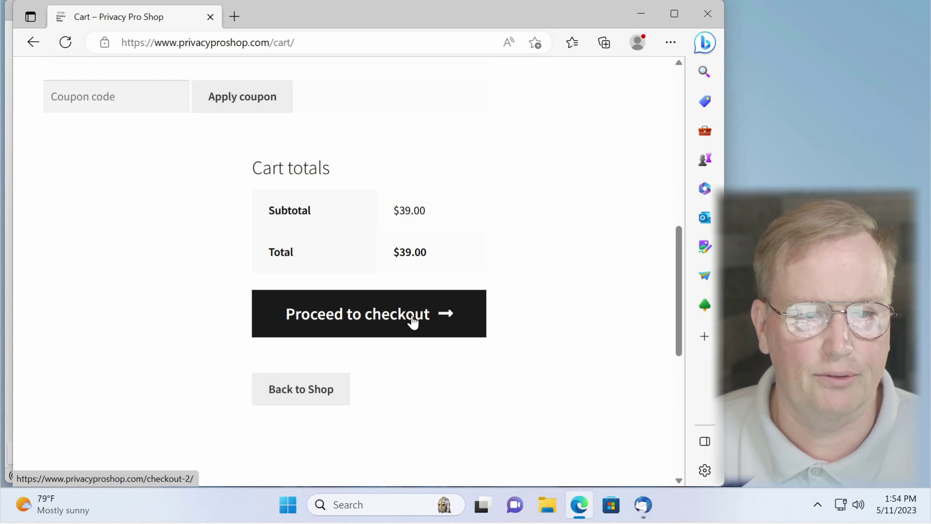
click(413, 321)
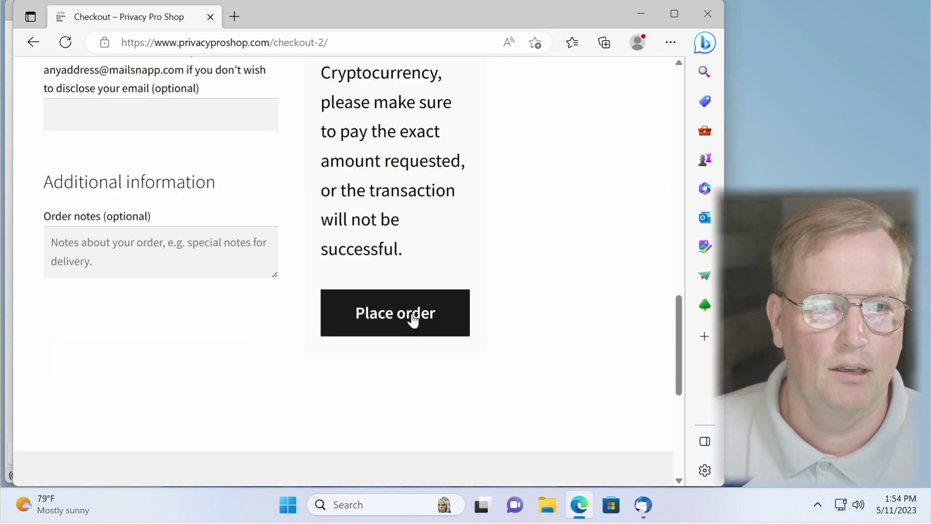
click(413, 321)
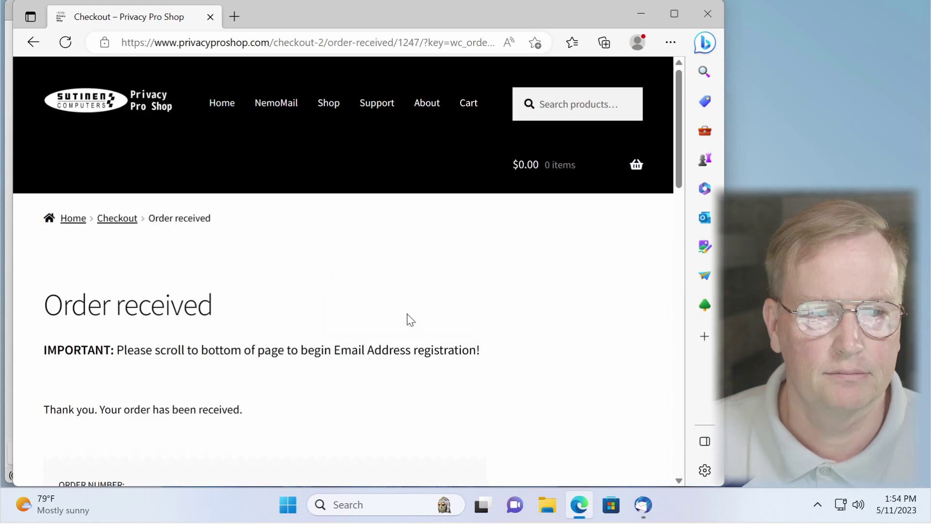
Step: Follow the registration form link, note the order number and code, and continue to registration
scroll(410, 320, down, 9)
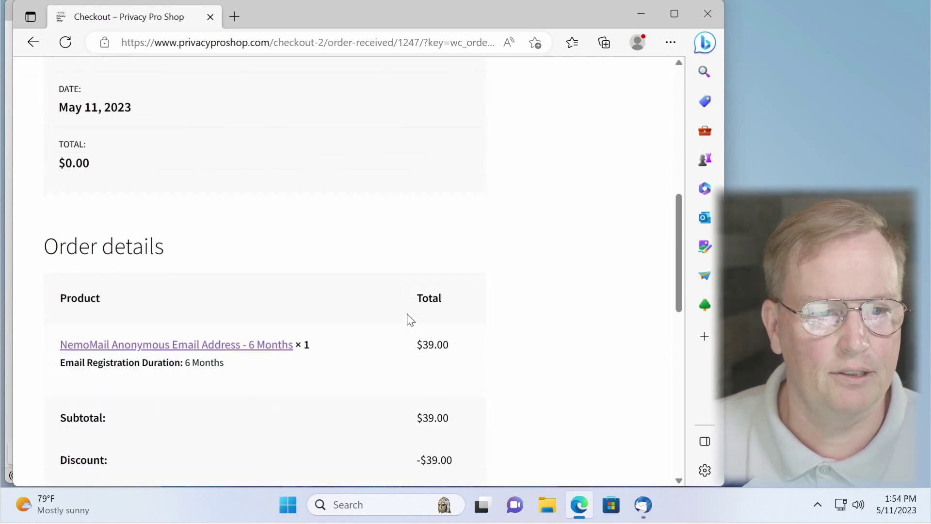
scroll(410, 320, down, 5)
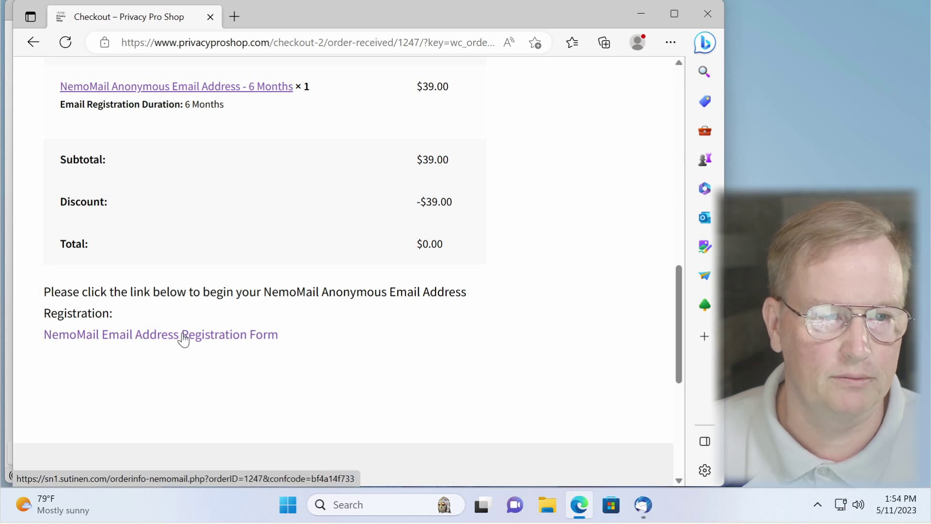
click(183, 336)
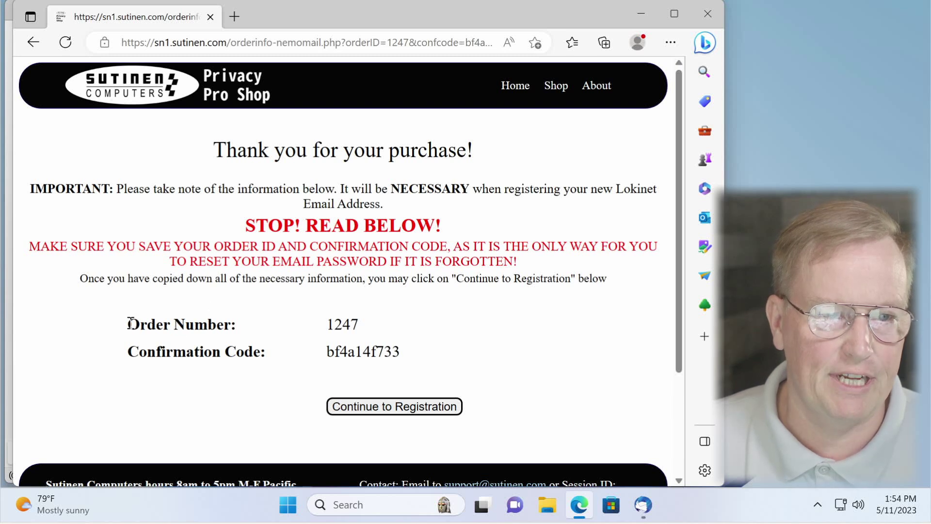
drag(133, 322, 441, 357)
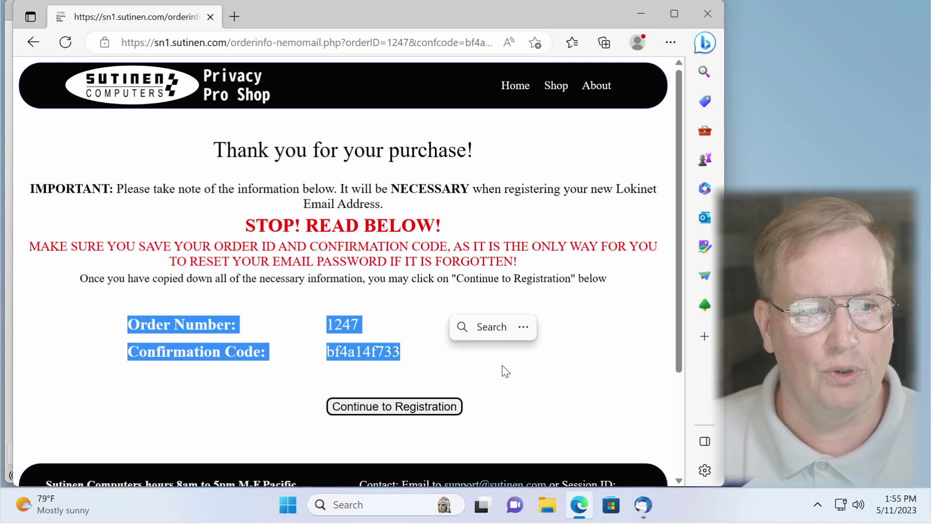
click(394, 406)
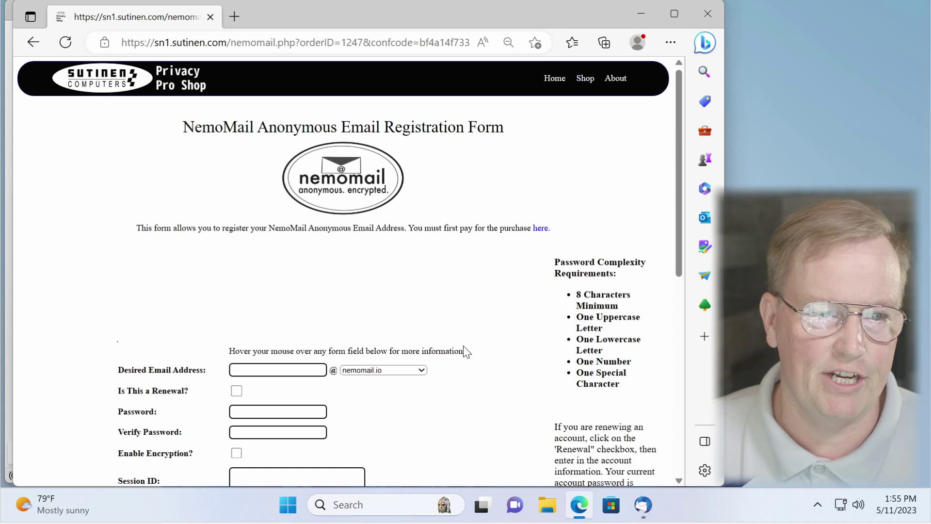
Step: Pick the swansonllc.com domain and enter the desired address name so its availability is checked
scroll(464, 351, down, 3)
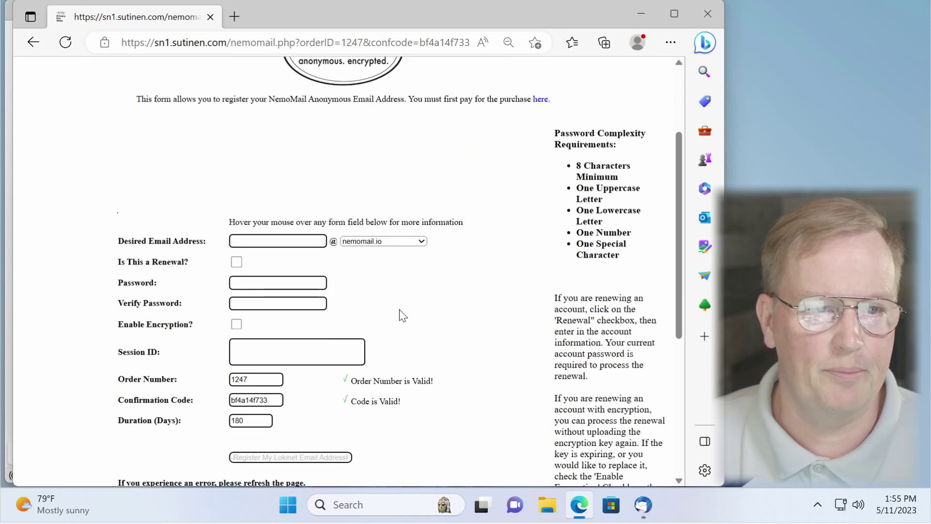
mouse_move(307, 241)
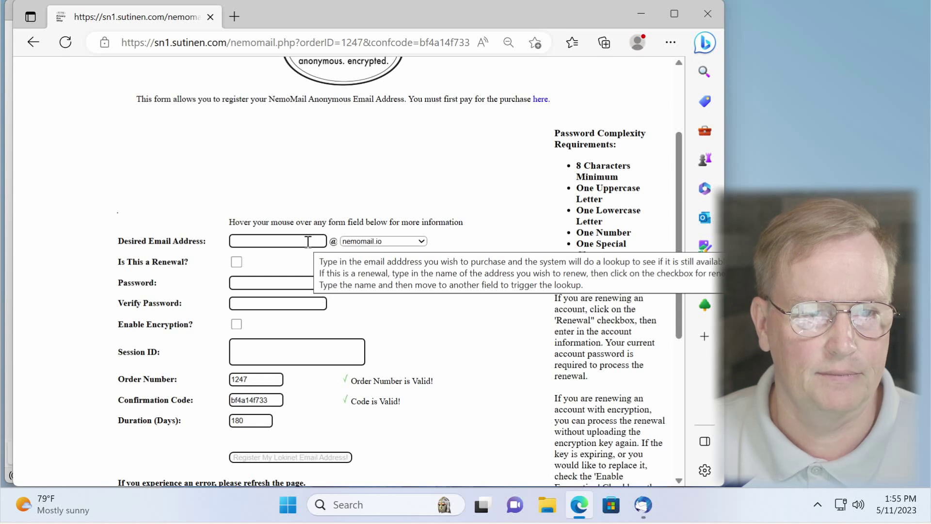
click(388, 241)
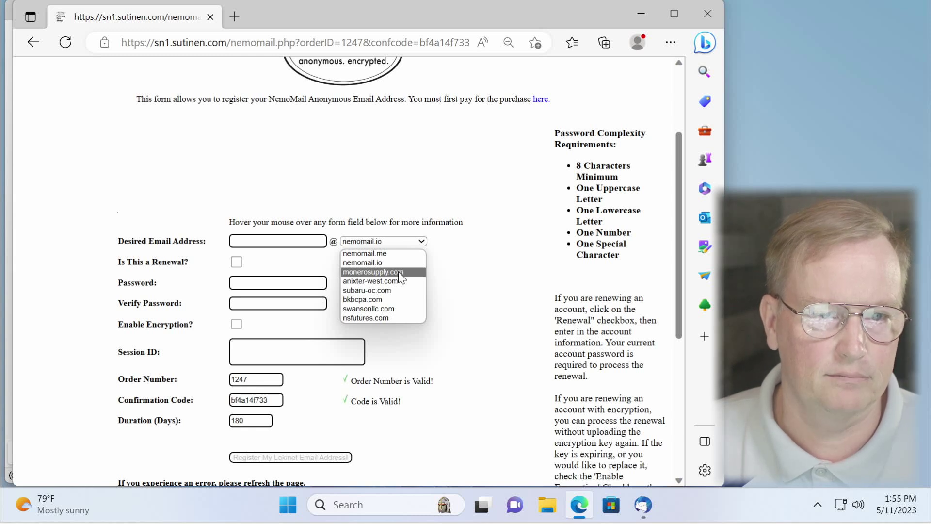
click(403, 310)
click(286, 239)
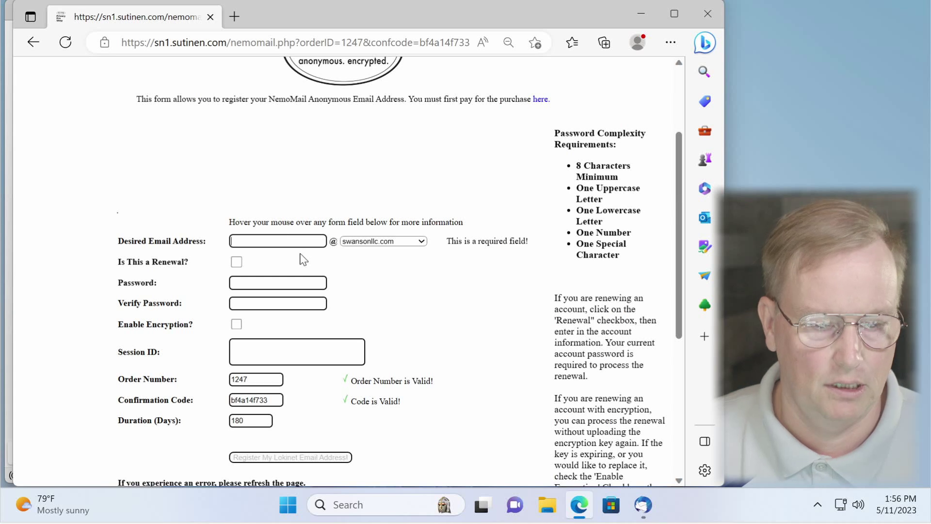
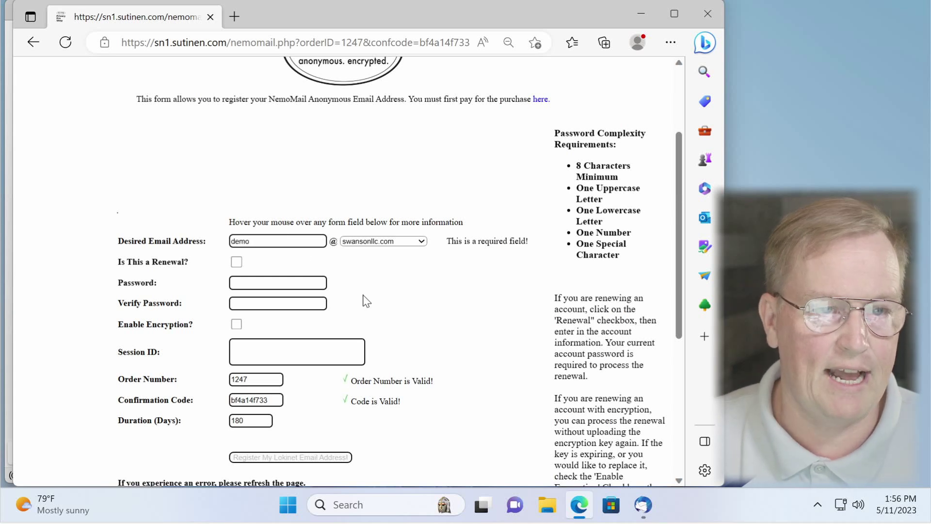
key(Tab)
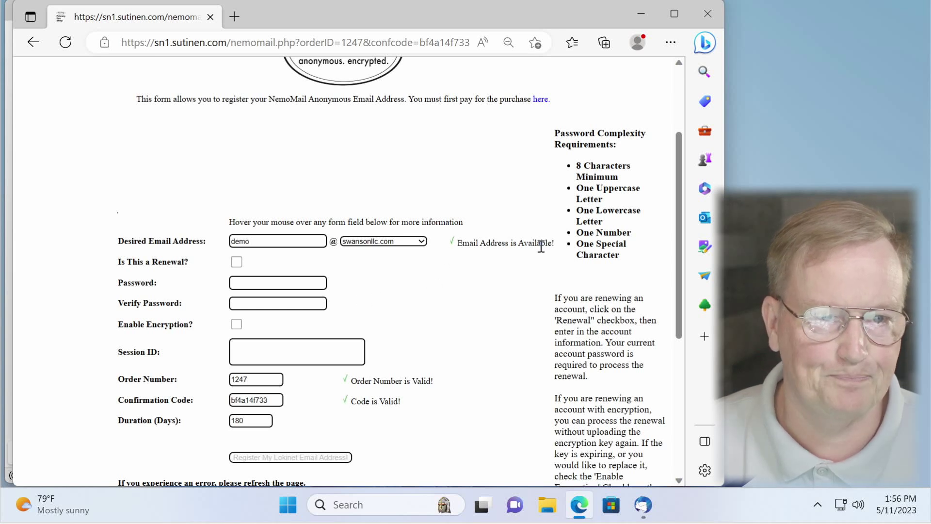
Step: Paste the account password into both password fields and check the complexity requirements
click(295, 282)
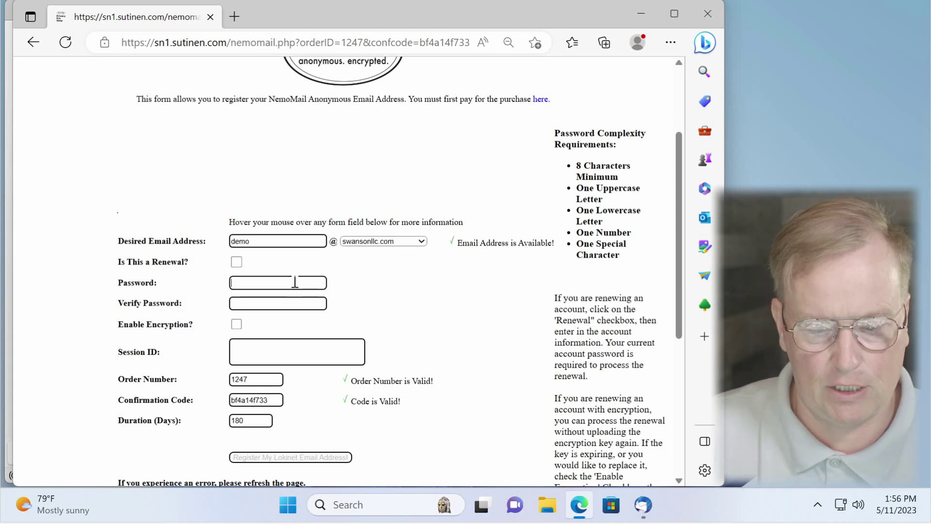
key(ctrl+v)
key(Tab)
key(ctrl+v)
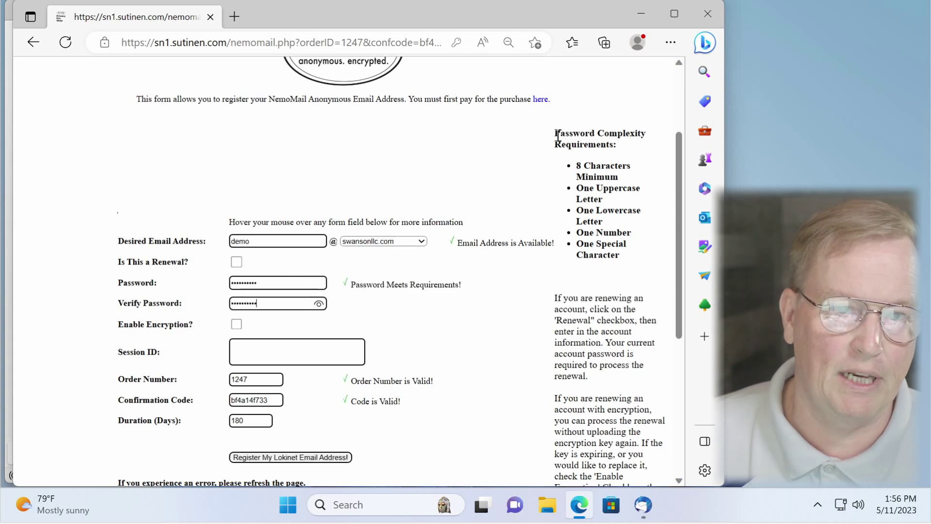
drag(556, 131, 647, 260)
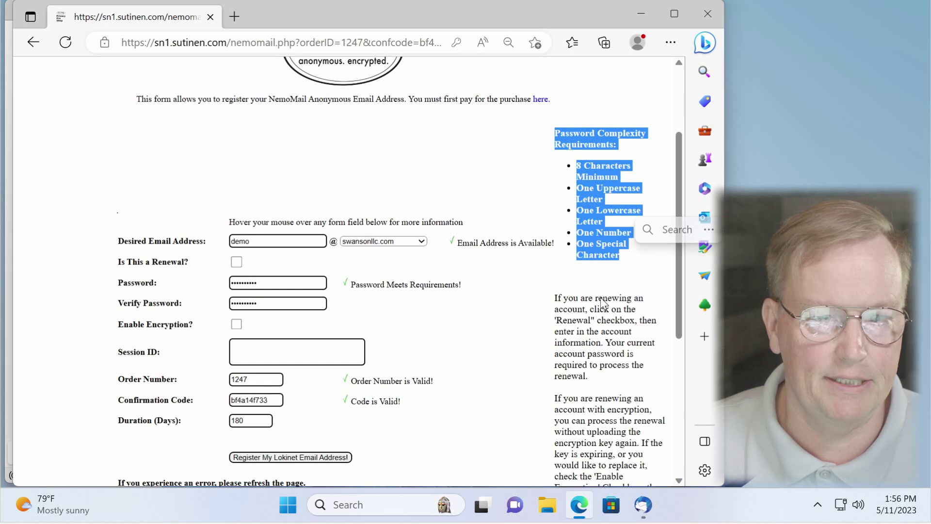
click(533, 316)
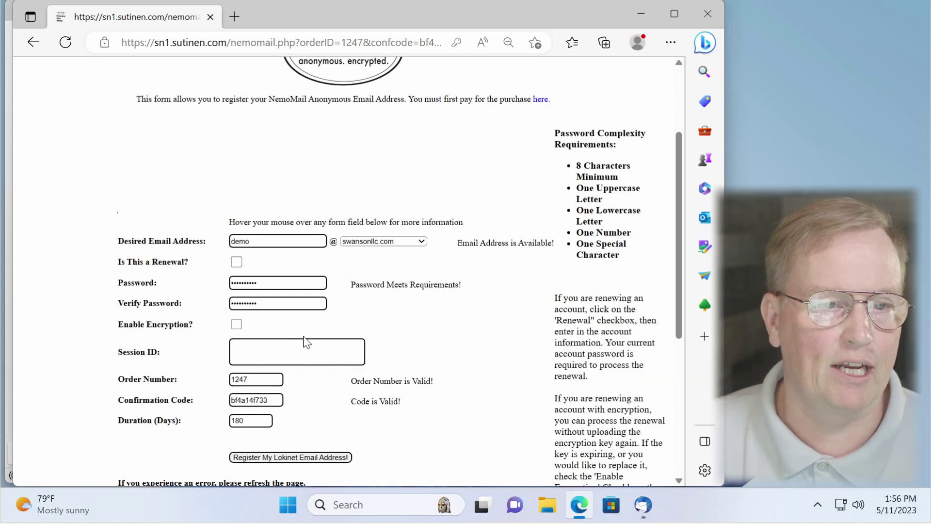
click(237, 324)
mouse_move(264, 286)
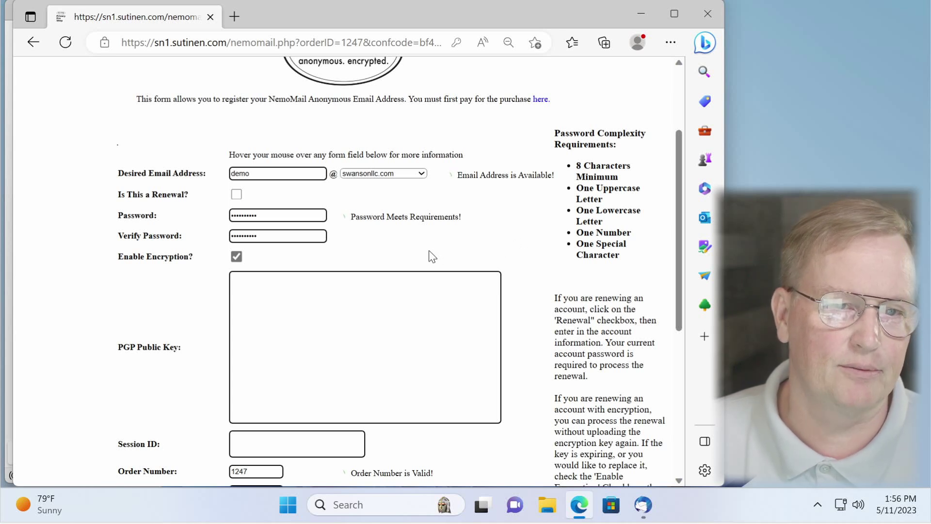
click(237, 256)
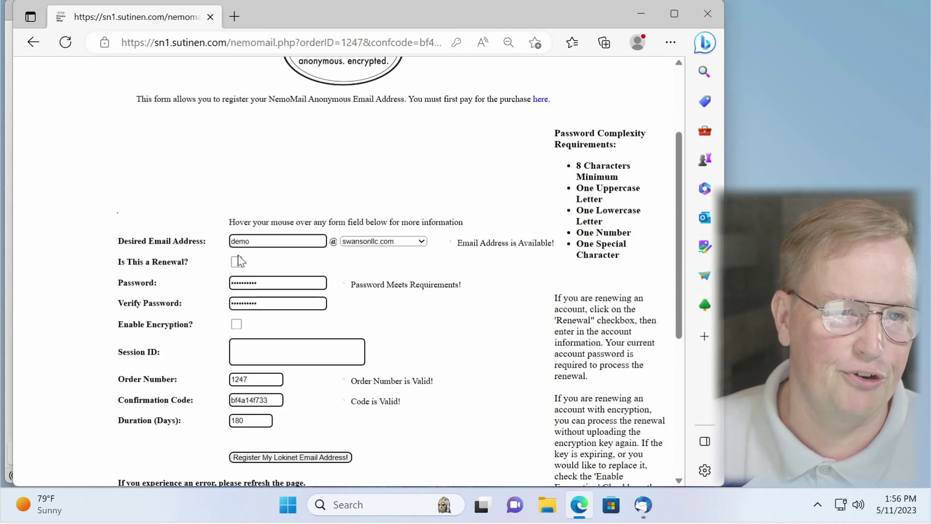
click(310, 353)
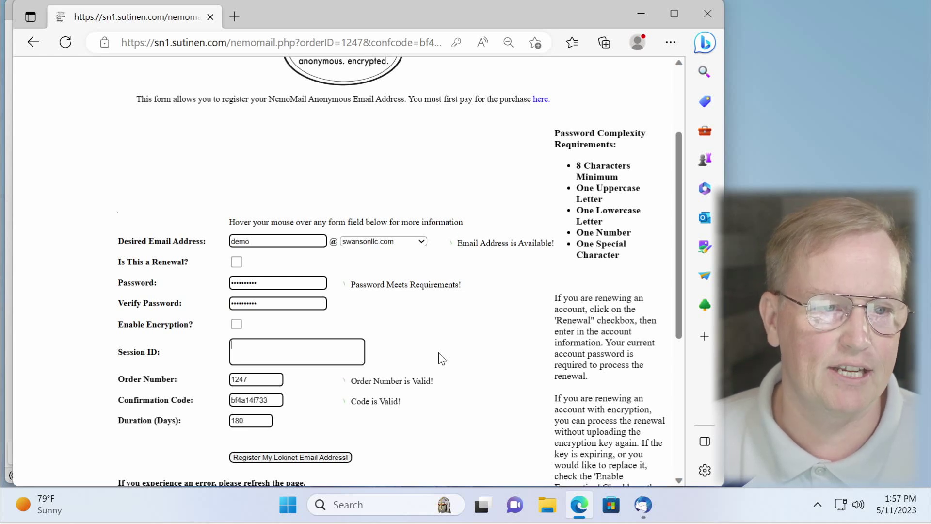
click(297, 458)
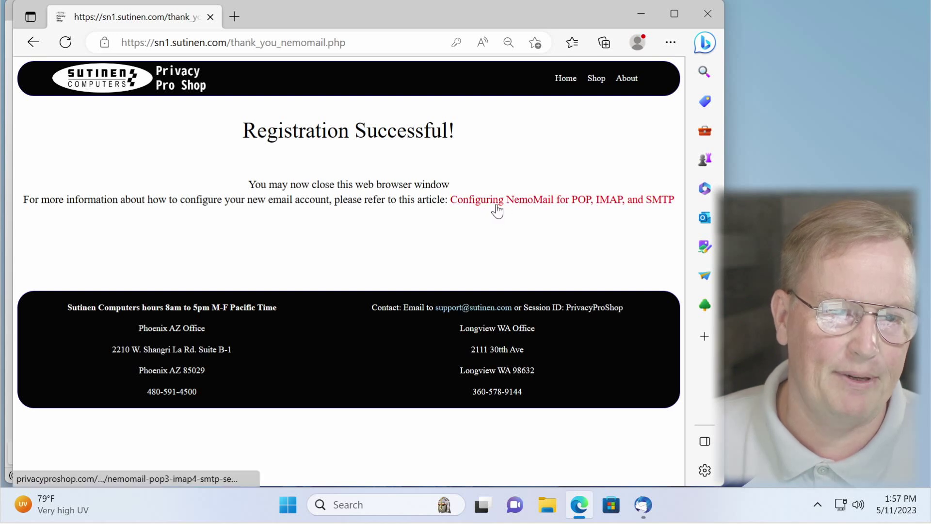
Step: Read the Configuring NemoMail for POP, IMAP and SMTP article listing the nemo.loki servers and ports
click(497, 209)
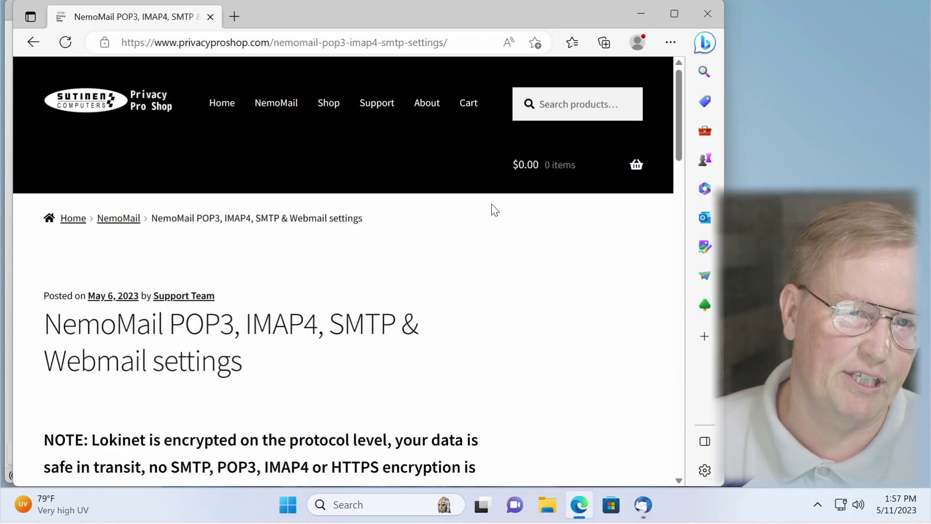
scroll(488, 242, down, 9)
scroll(489, 242, down, 8)
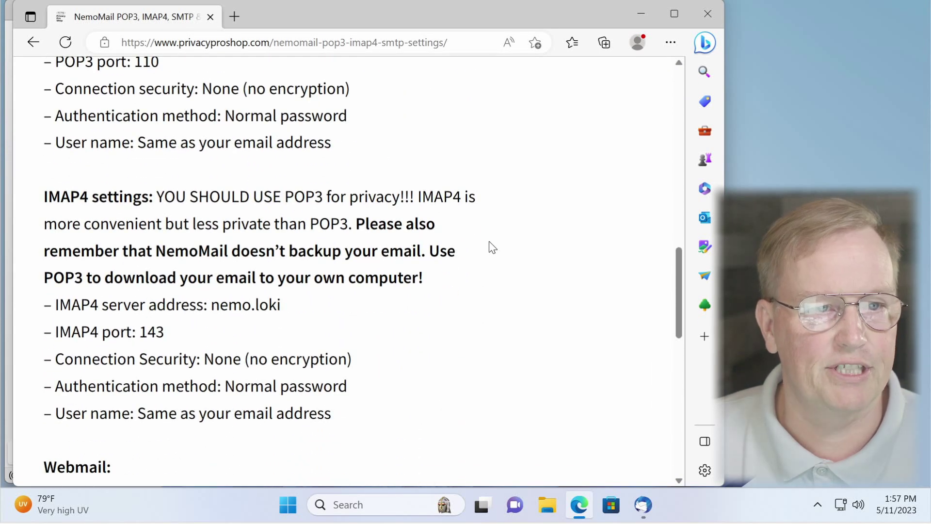
scroll(489, 243, up, 16)
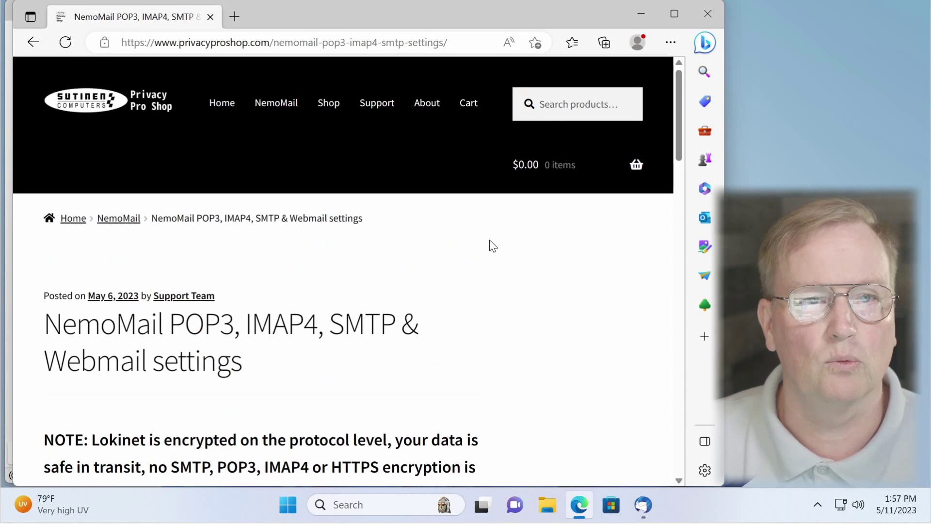
Step: In Thunderbird's Account Setup, enter the full name, the new swansonllc.com address and the password
click(643, 505)
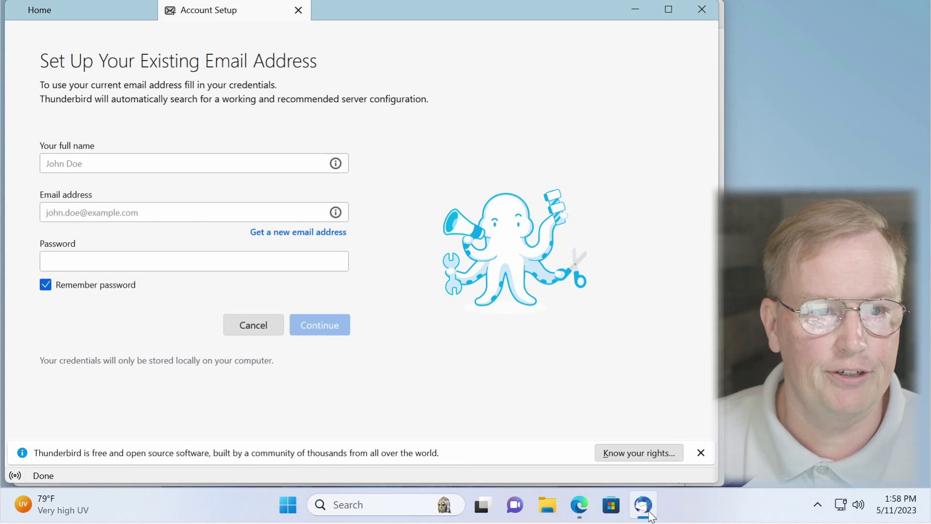
click(269, 164)
text(Demo )
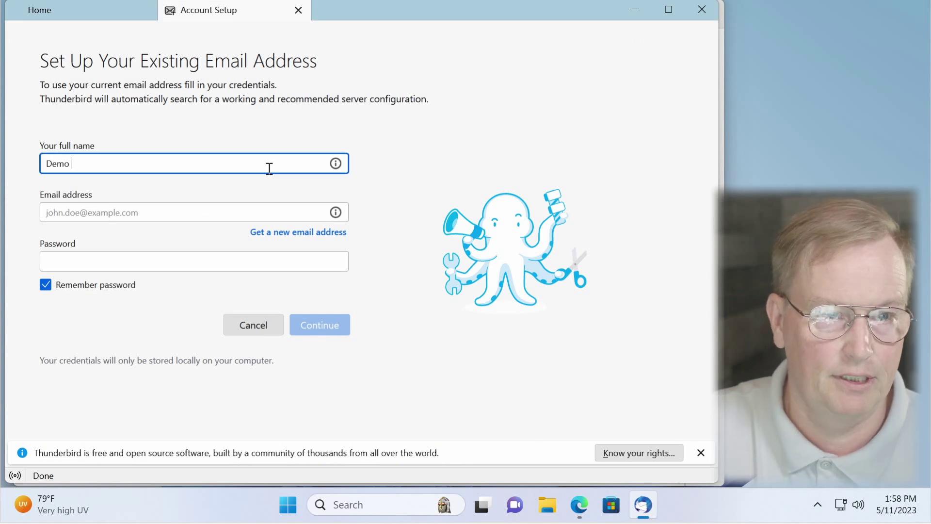
text(Nemo)
key(Tab)
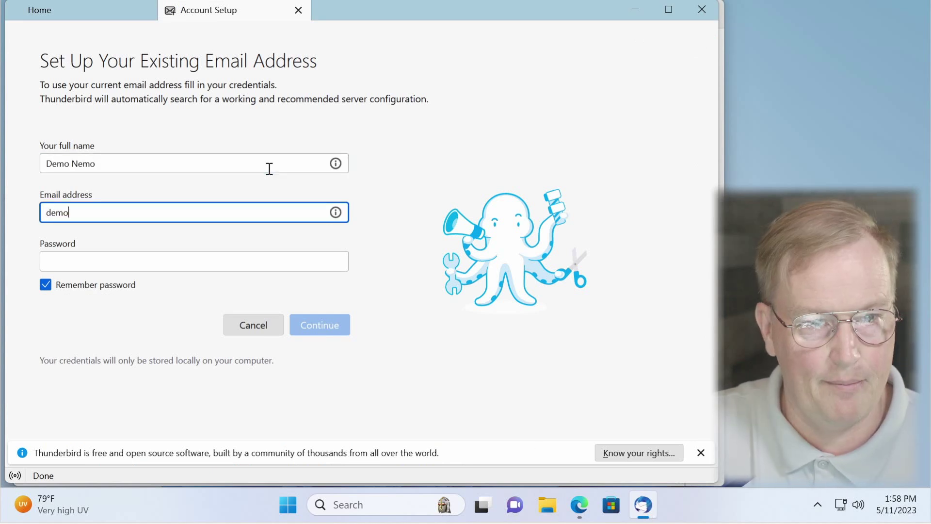
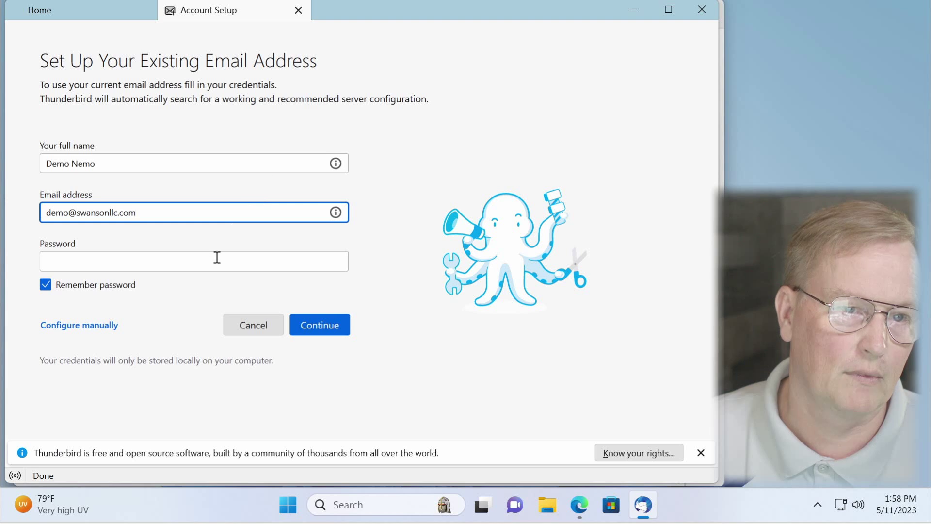
click(212, 258)
text(••••••••••)
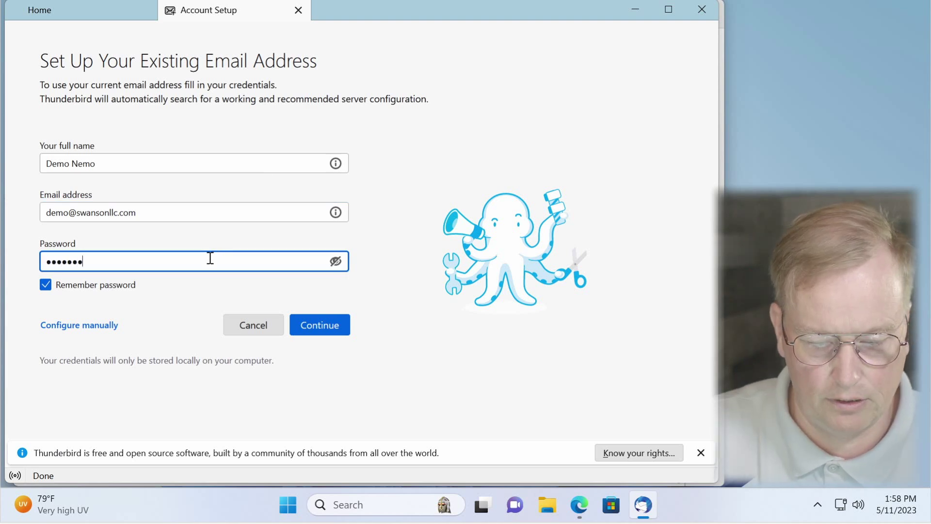
click(111, 326)
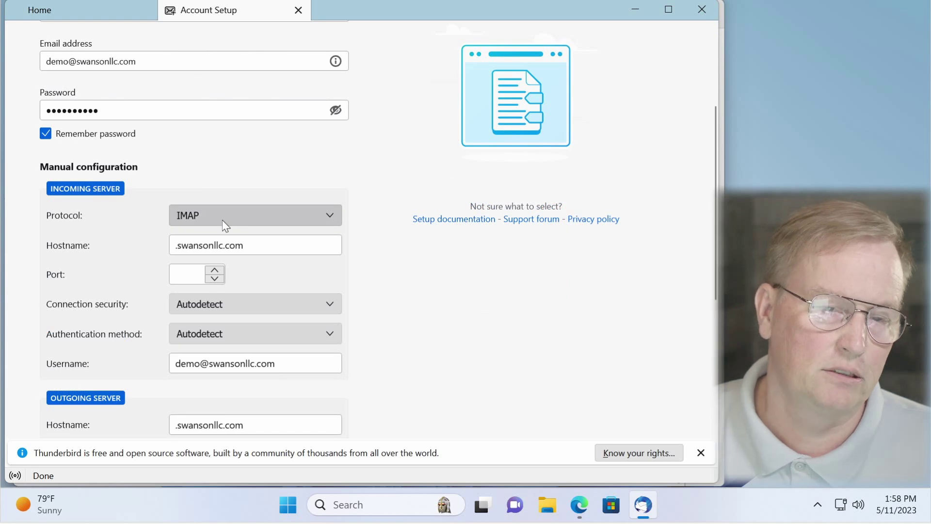
Step: Set the incoming server to IMAP nemo.loki port 143, security None, normal password
click(223, 221)
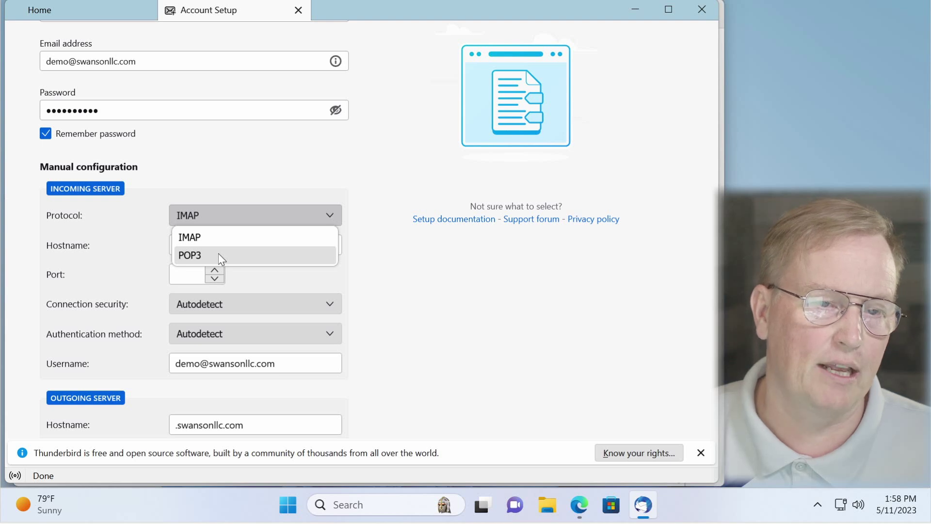
click(219, 255)
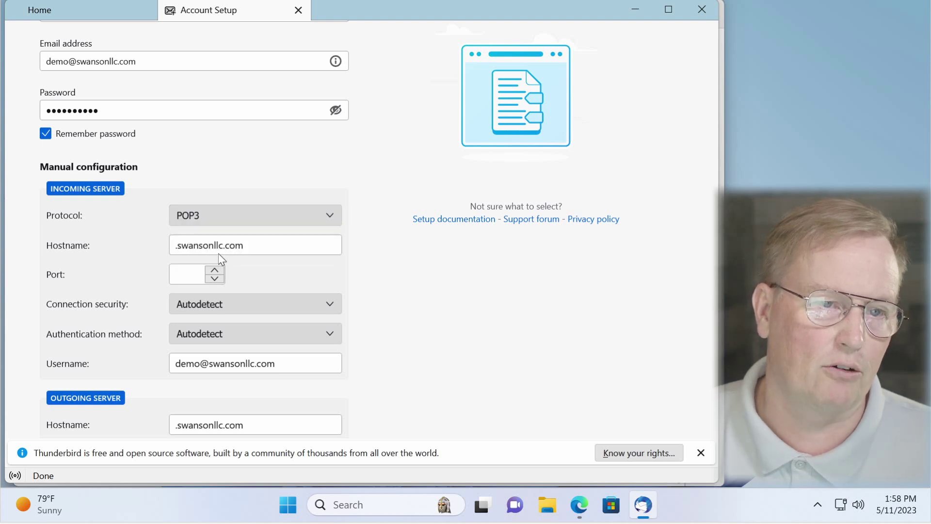
click(252, 220)
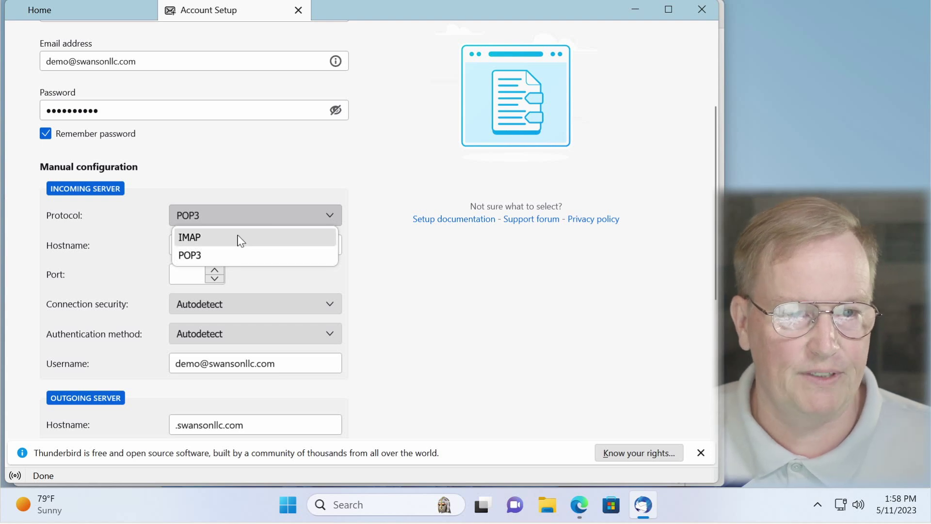
click(239, 238)
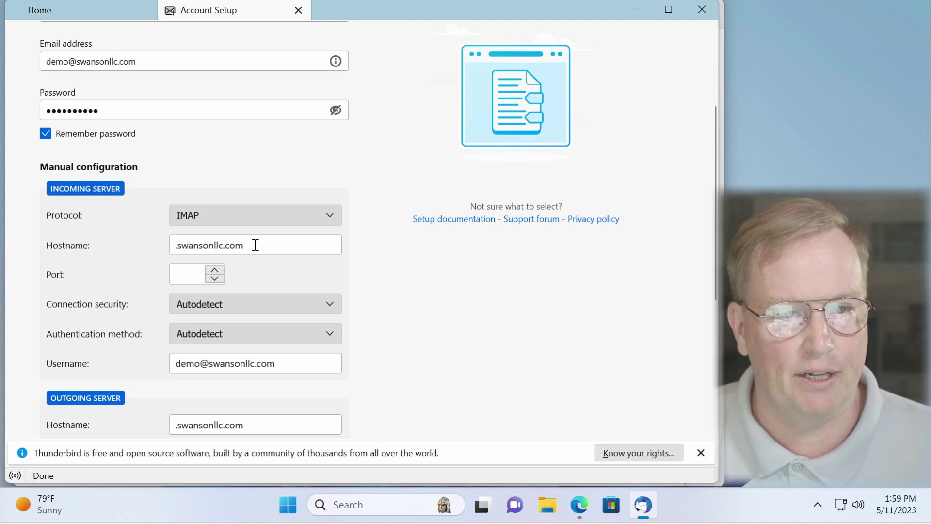
click(255, 245)
key(ctrl+a)
key(BackSpace)
text(nem)
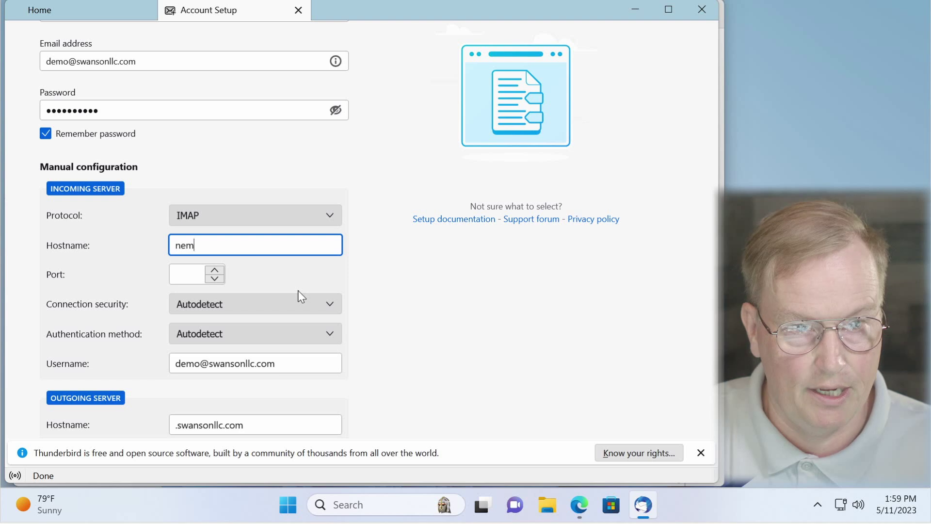
text(o.loki)
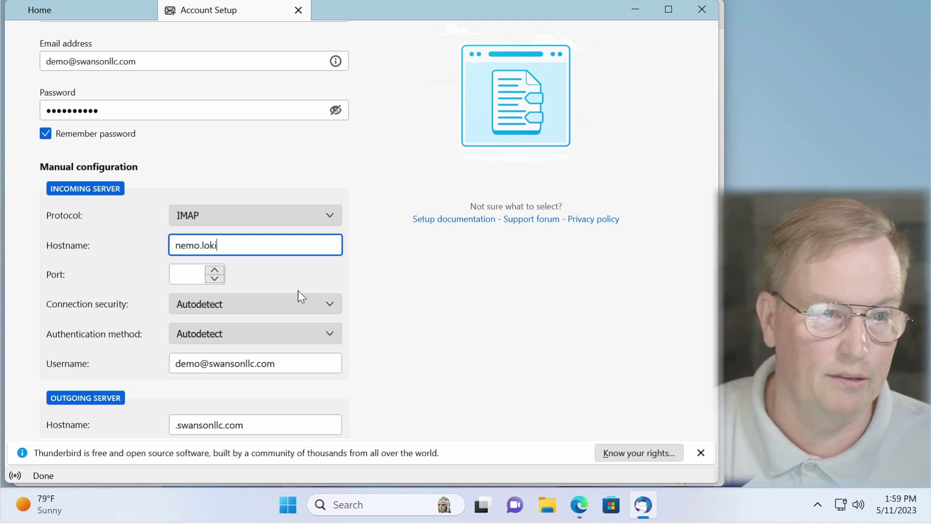
click(194, 278)
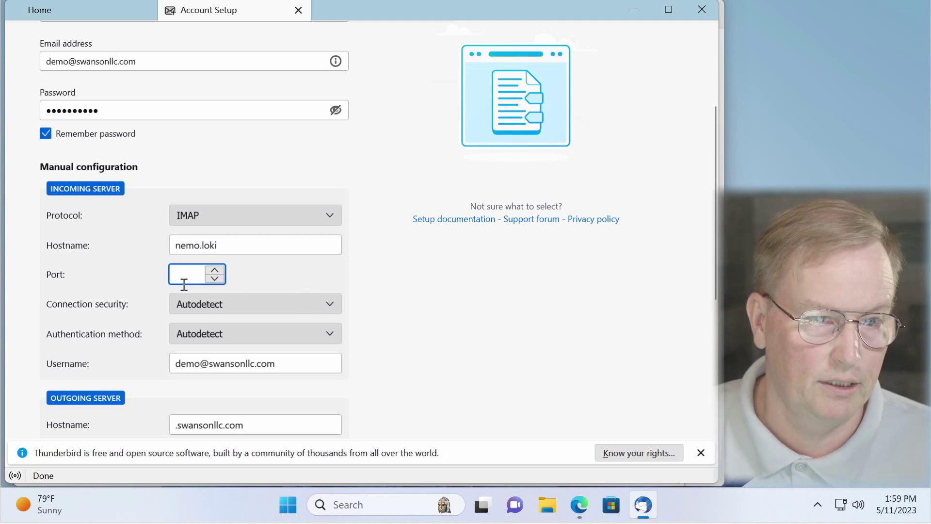
text(143)
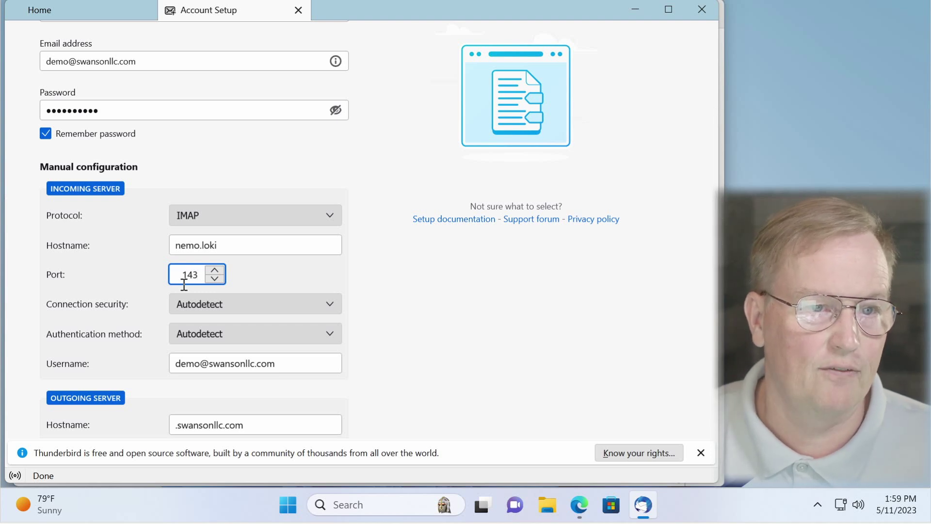
click(285, 314)
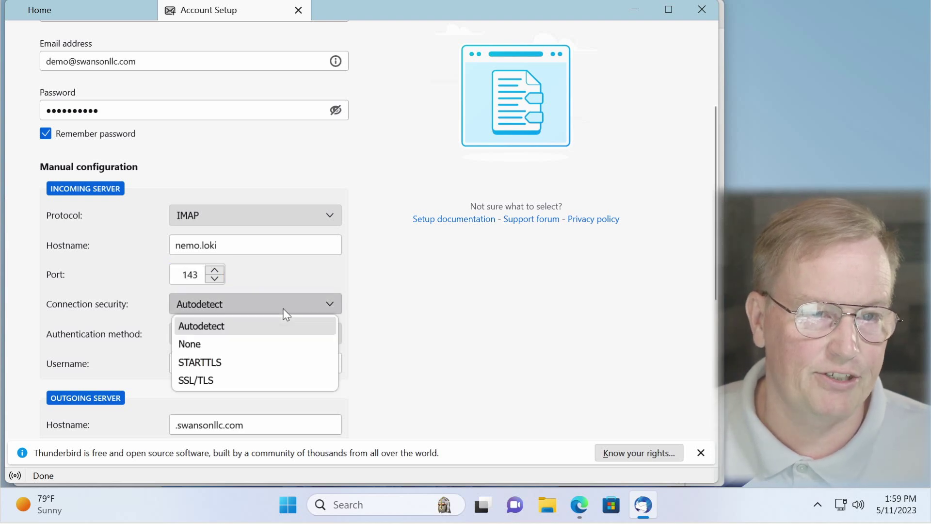
click(238, 349)
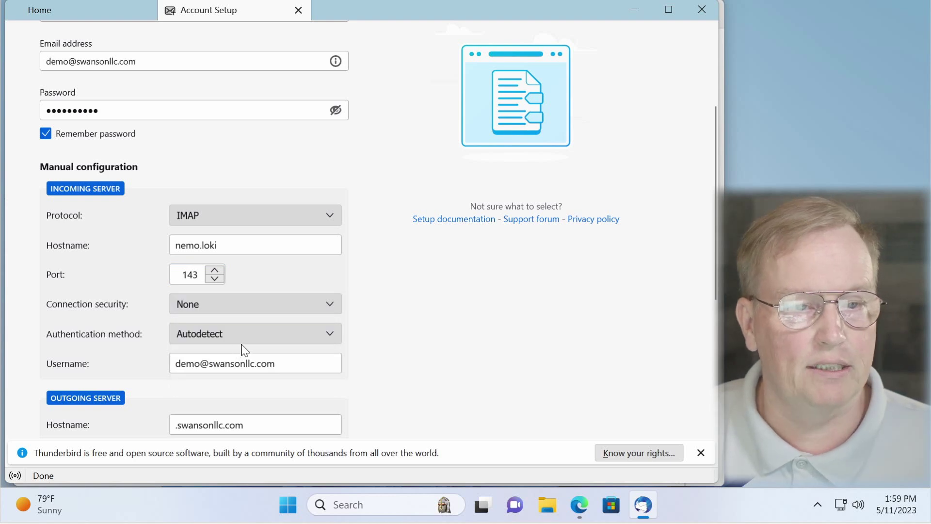
click(286, 338)
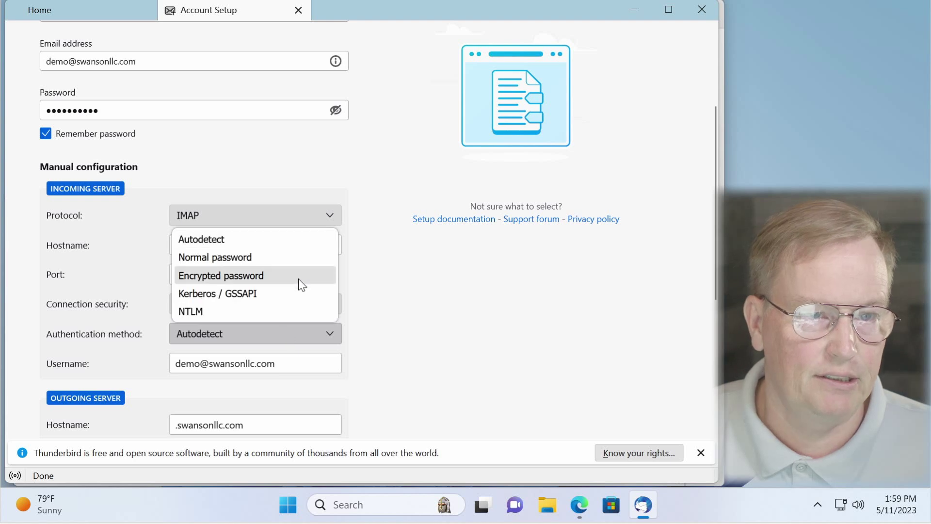
key(Escape)
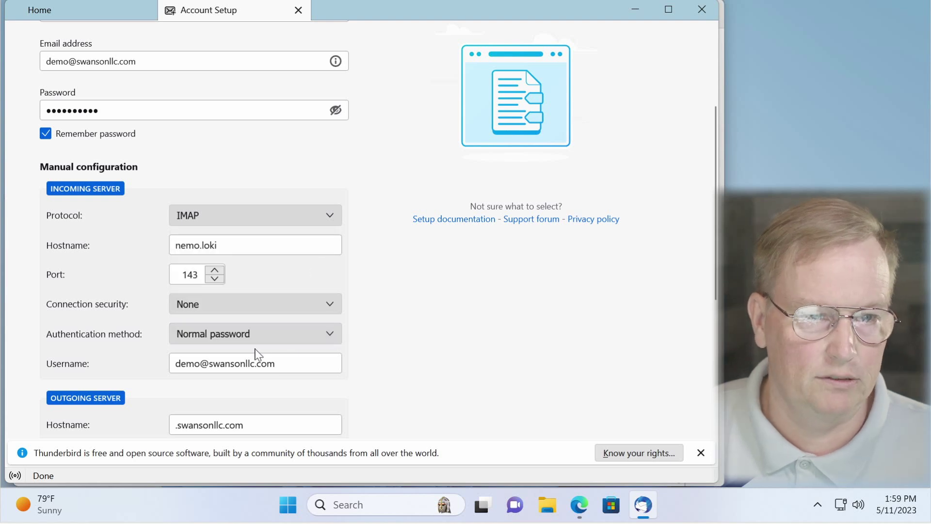
Step: Set the outgoing server to nemo.loki port 587, security None, normal password, and create the account
drag(296, 368, 166, 357)
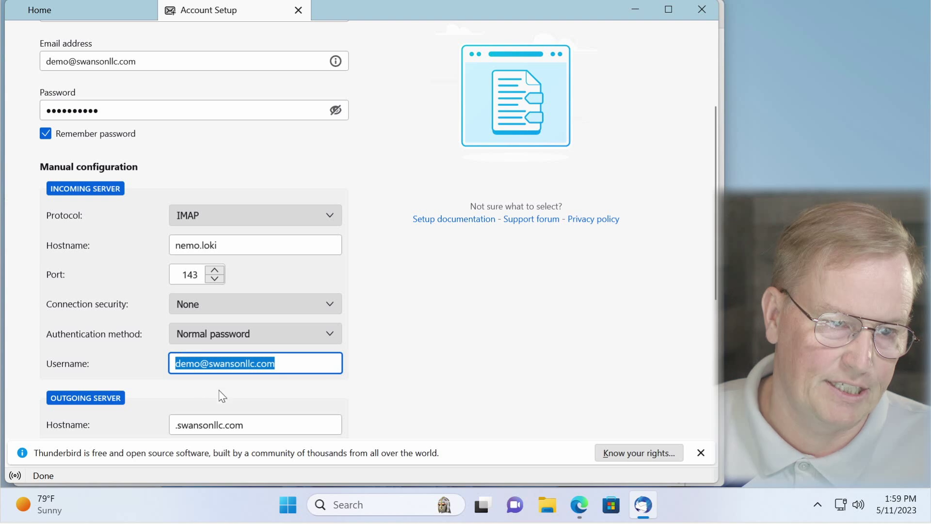
scroll(480, 359, down, 5)
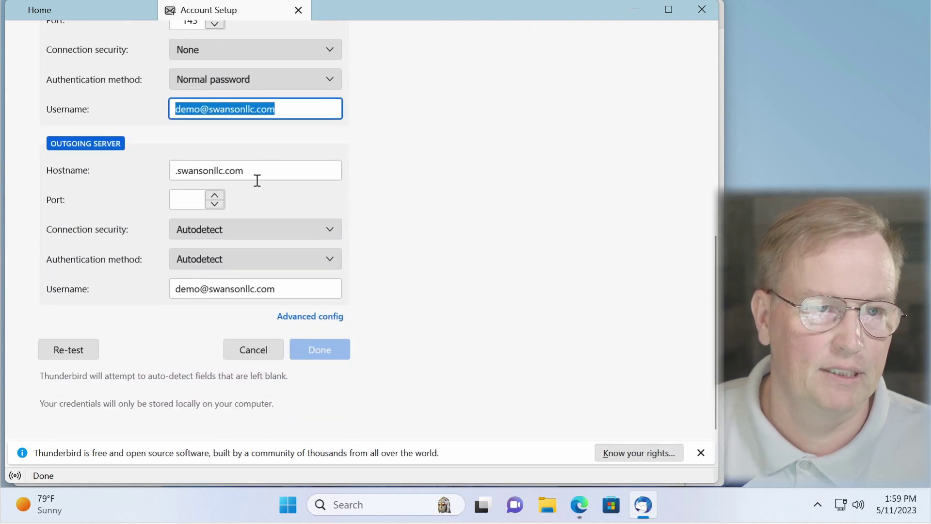
drag(257, 170, 103, 163)
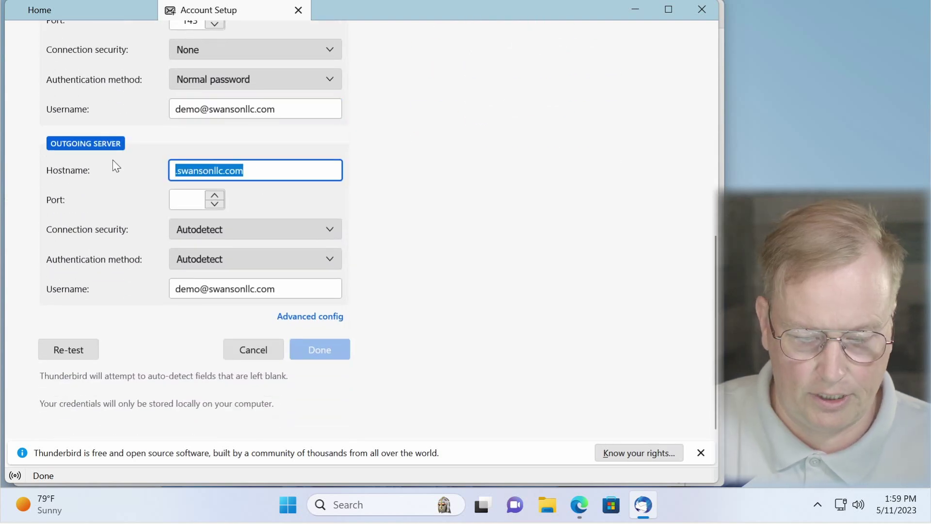
text(nemo.loki)
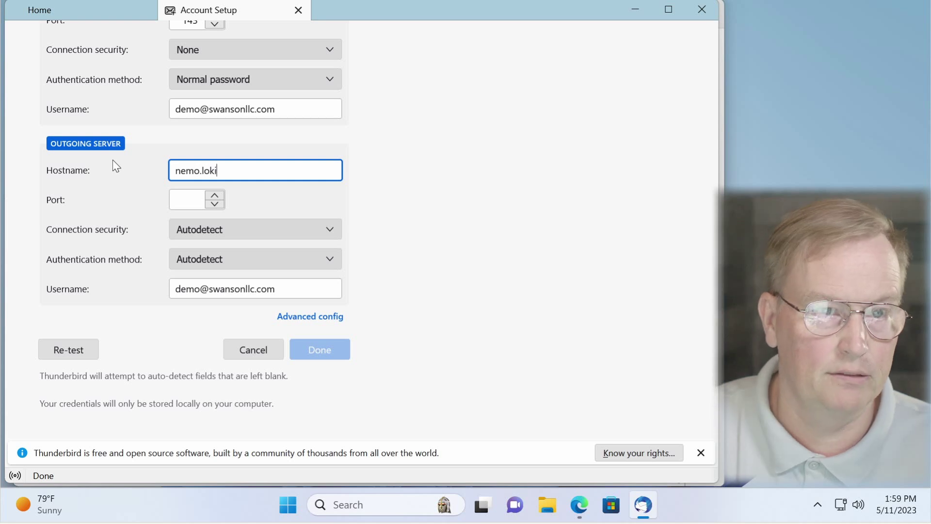
click(179, 198)
text(587)
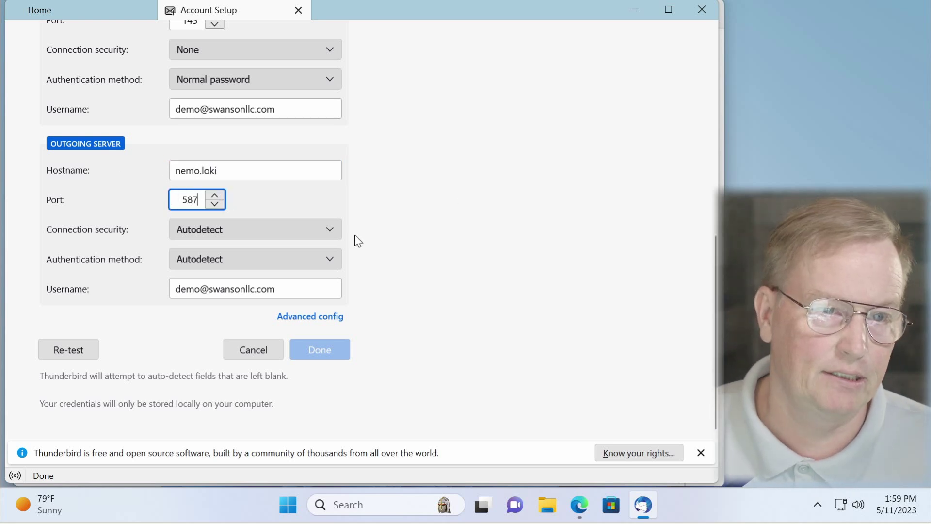
click(328, 230)
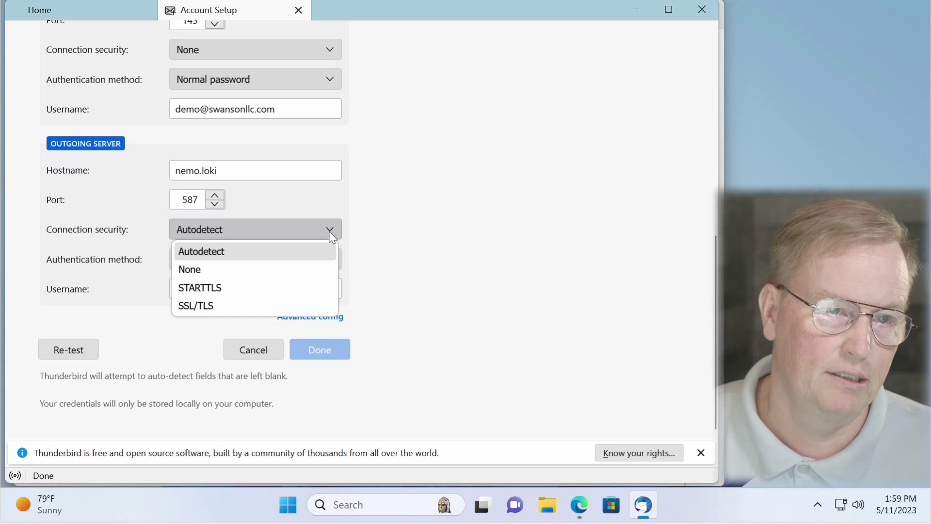
click(294, 270)
click(306, 256)
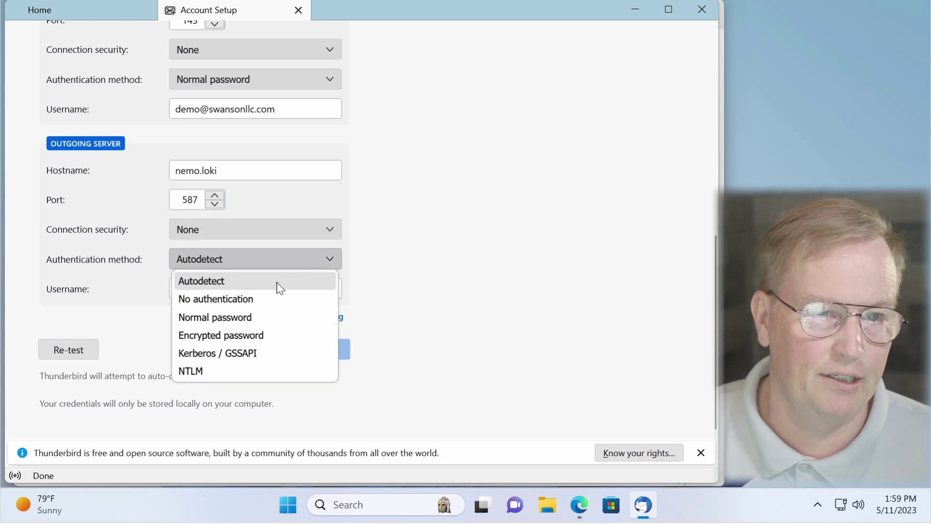
click(266, 322)
scroll(361, 312, up, 2)
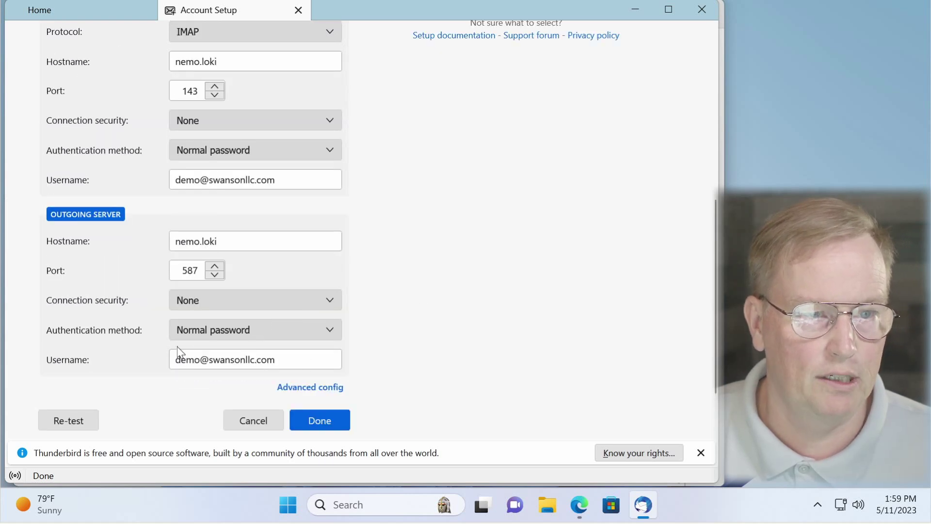
click(333, 388)
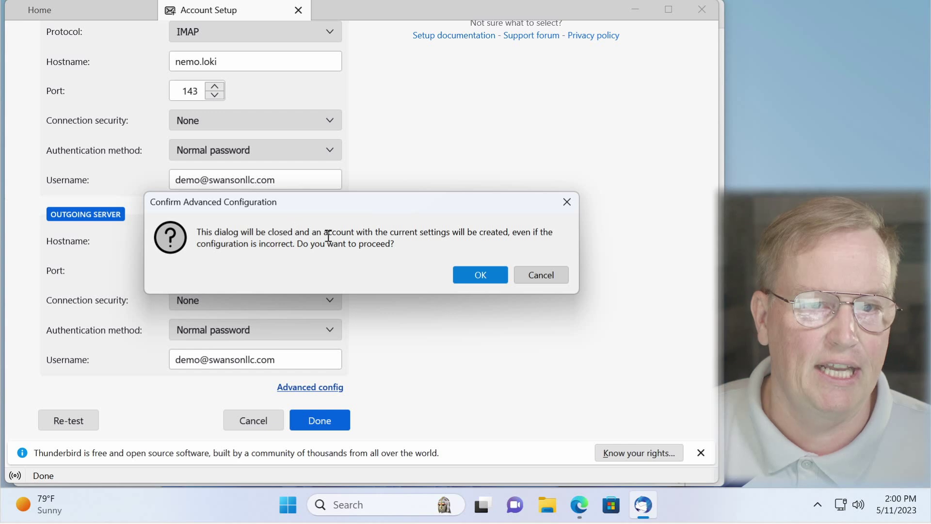
click(480, 275)
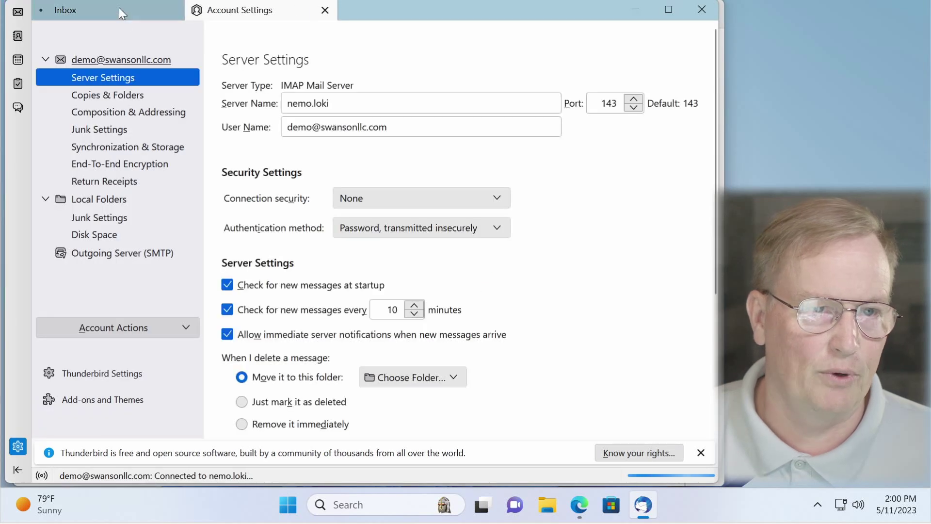
click(119, 10)
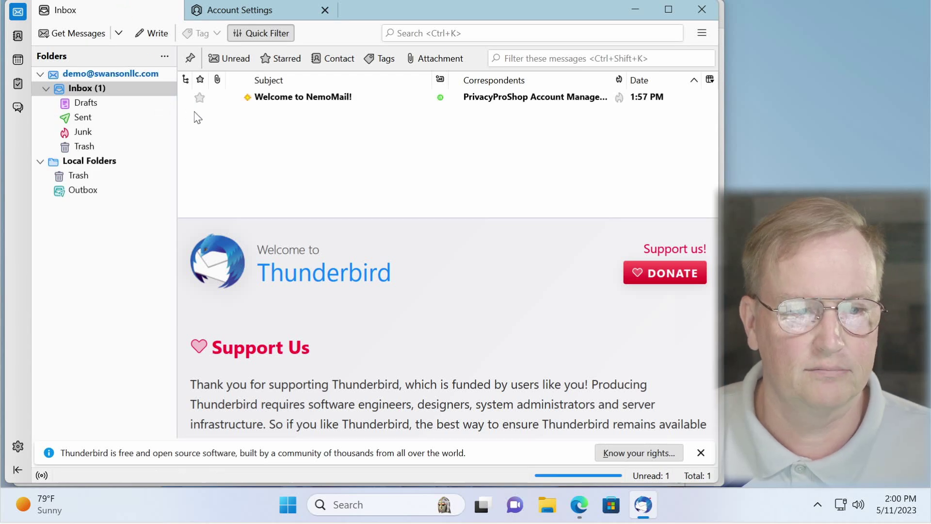
click(324, 99)
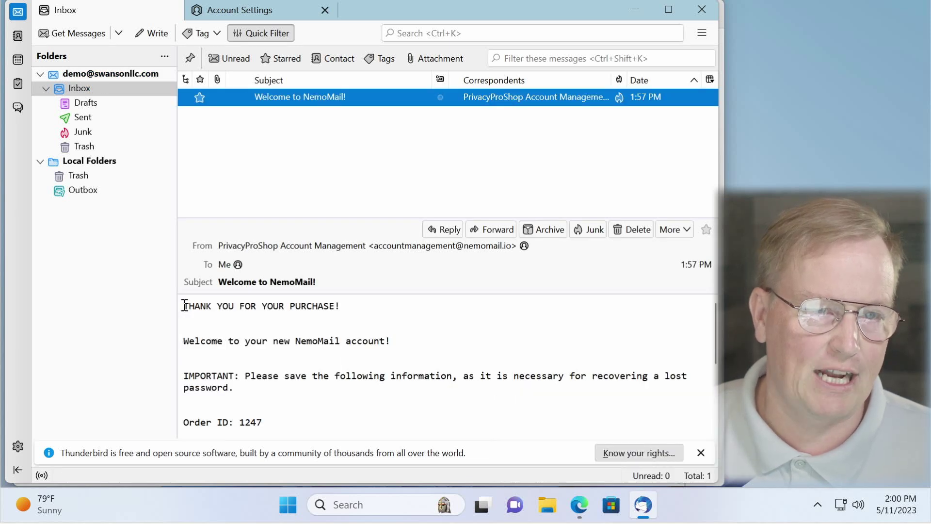
drag(184, 306, 316, 415)
click(316, 413)
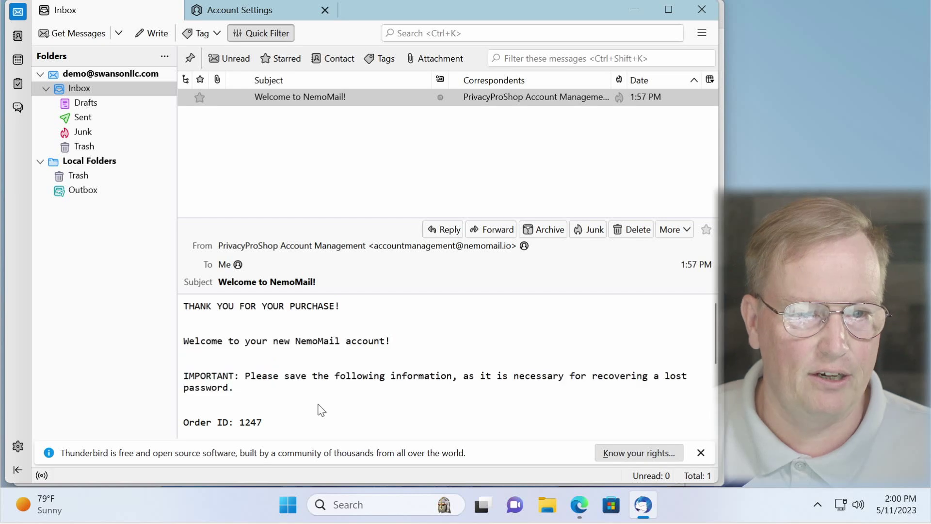
scroll(320, 409, down, 3)
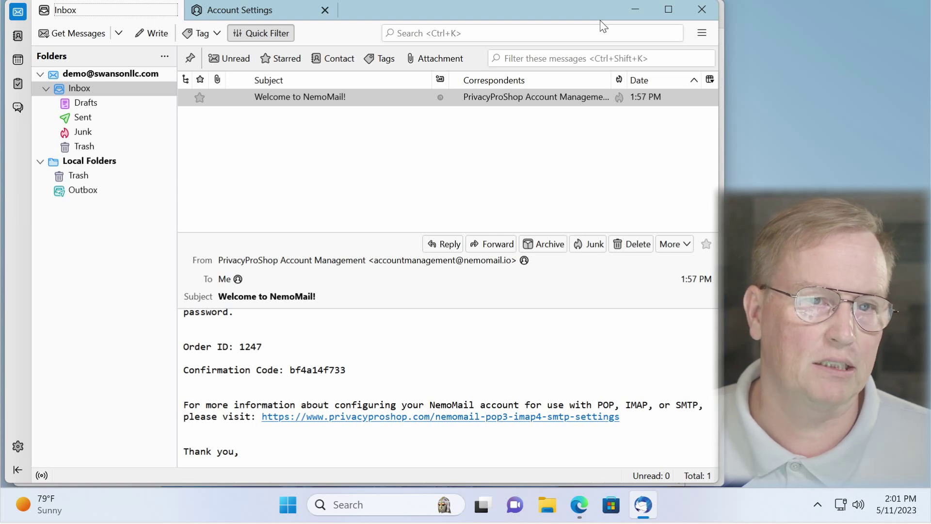
click(128, 75)
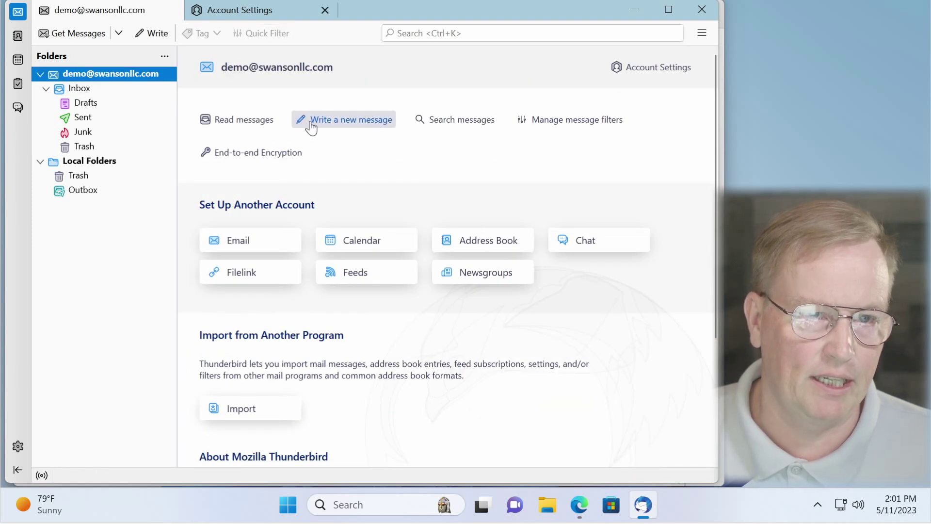
Step: Generate a new OpenPGP key with no expiry for the account in End-to-end Encryption
click(285, 162)
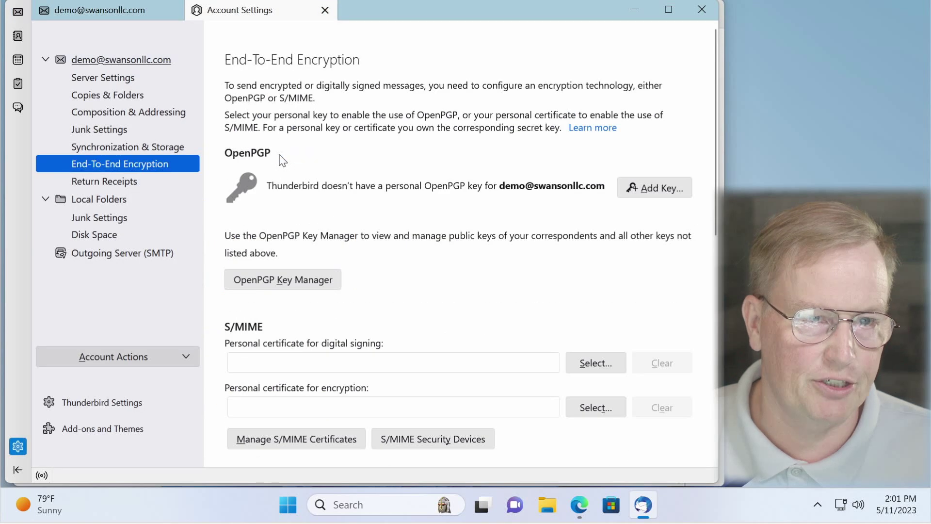
click(655, 194)
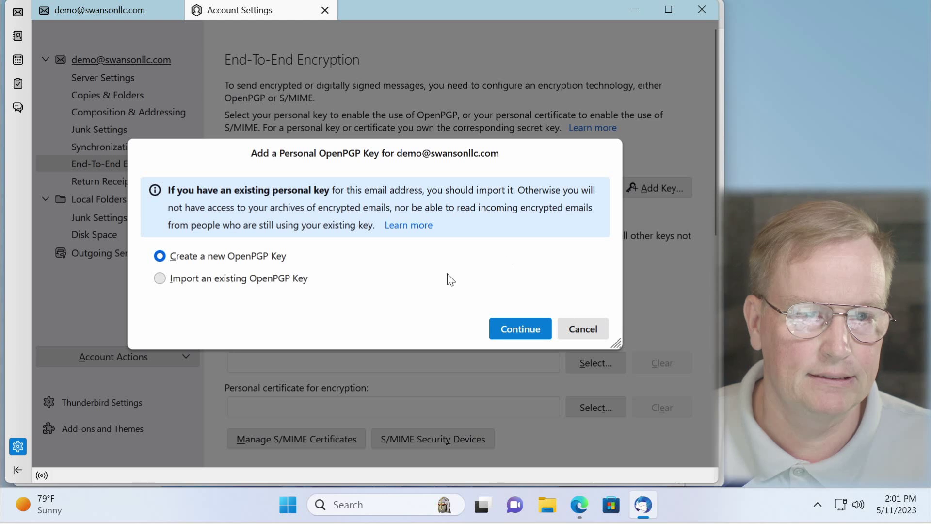
click(164, 259)
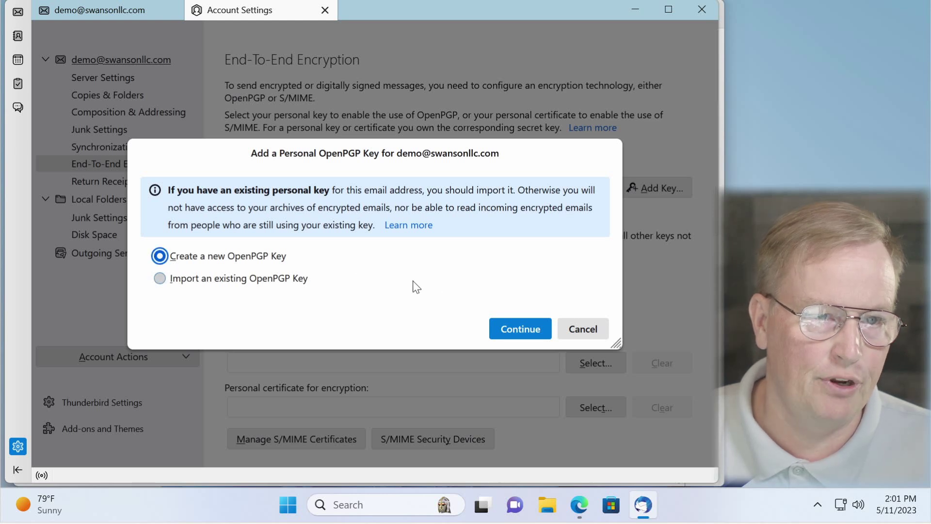
click(514, 333)
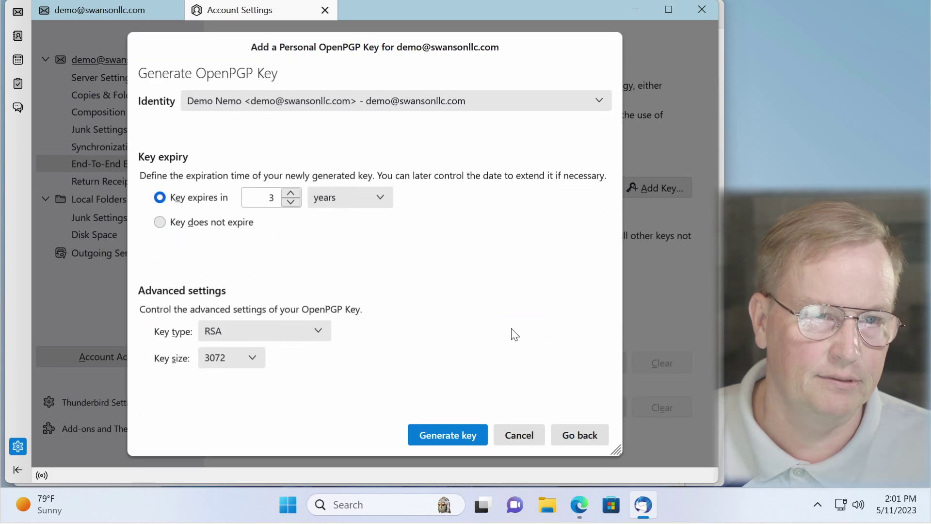
click(161, 223)
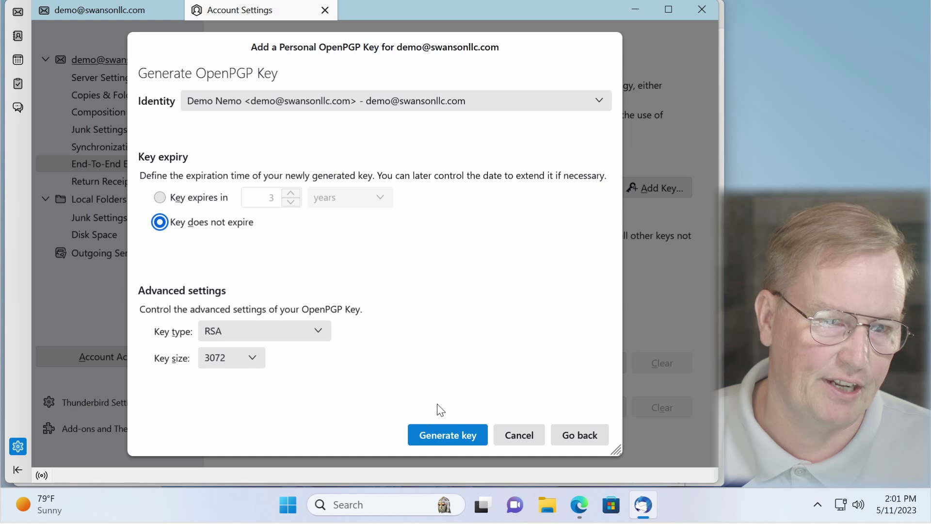
click(446, 438)
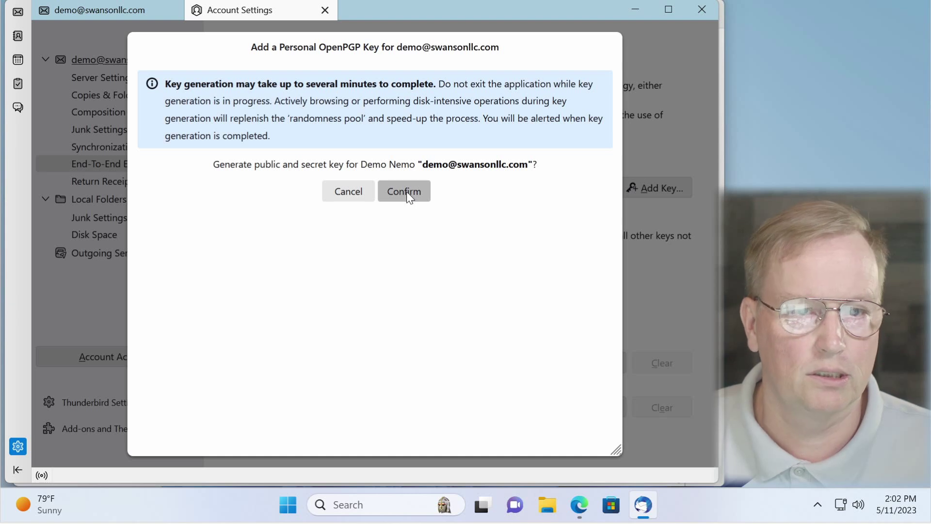
click(406, 191)
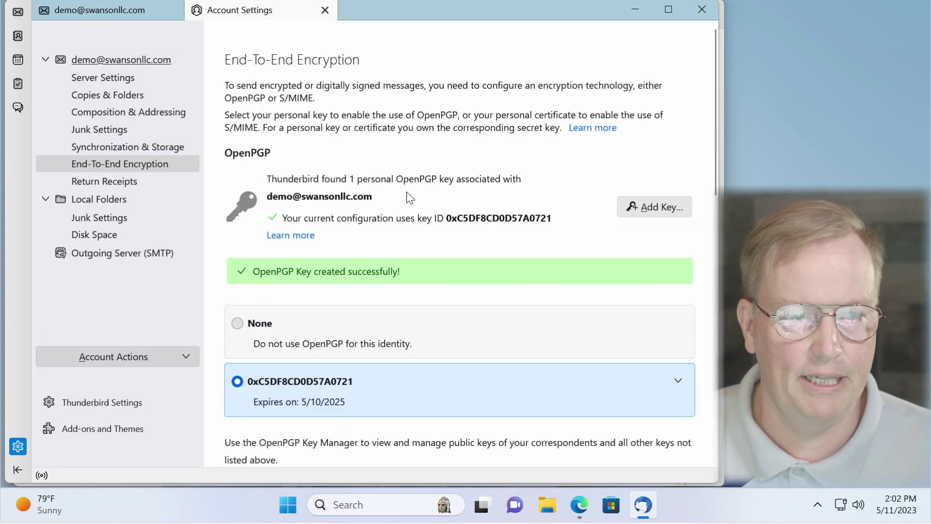
Step: Export the new key's public key to a file in Documents
click(678, 381)
scroll(674, 373, down, 5)
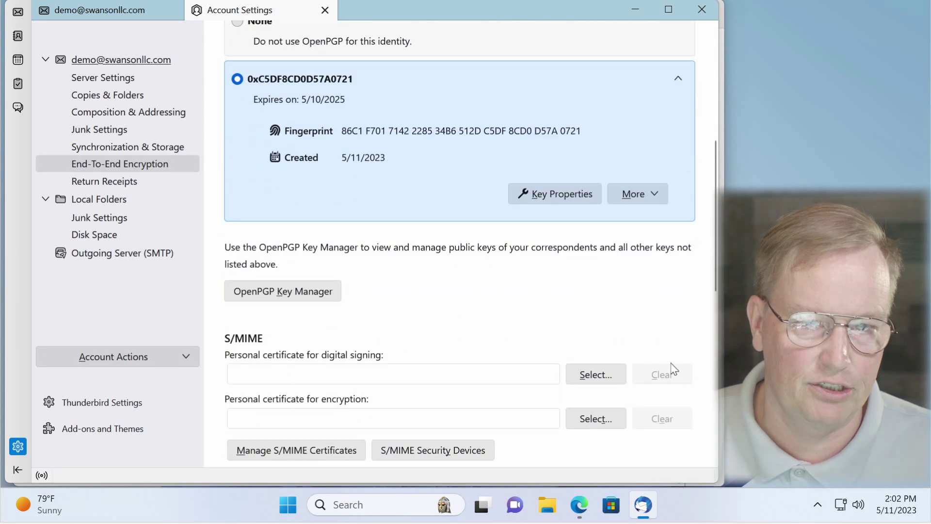
click(655, 204)
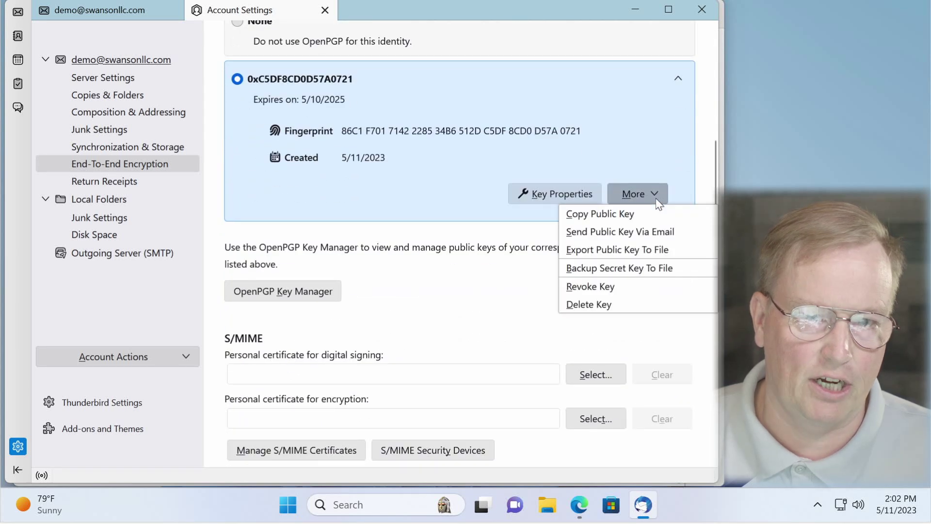
click(651, 250)
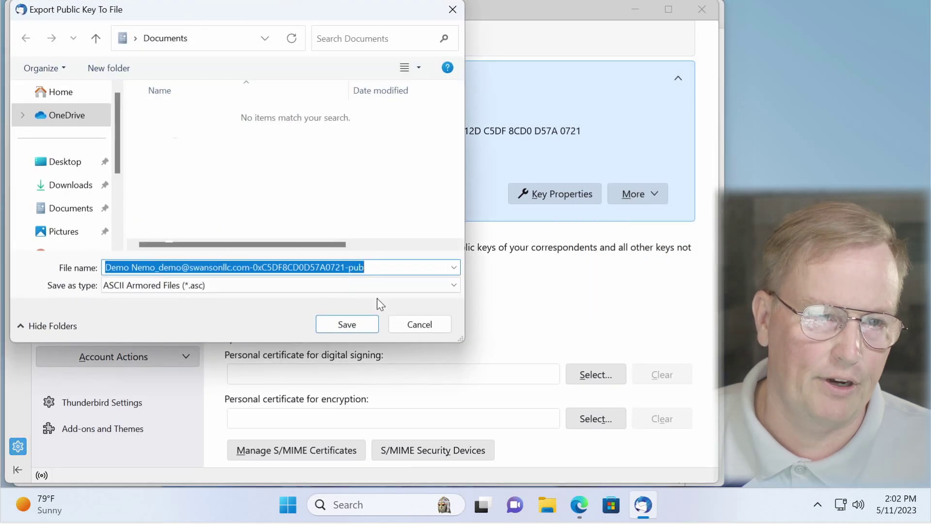
click(355, 324)
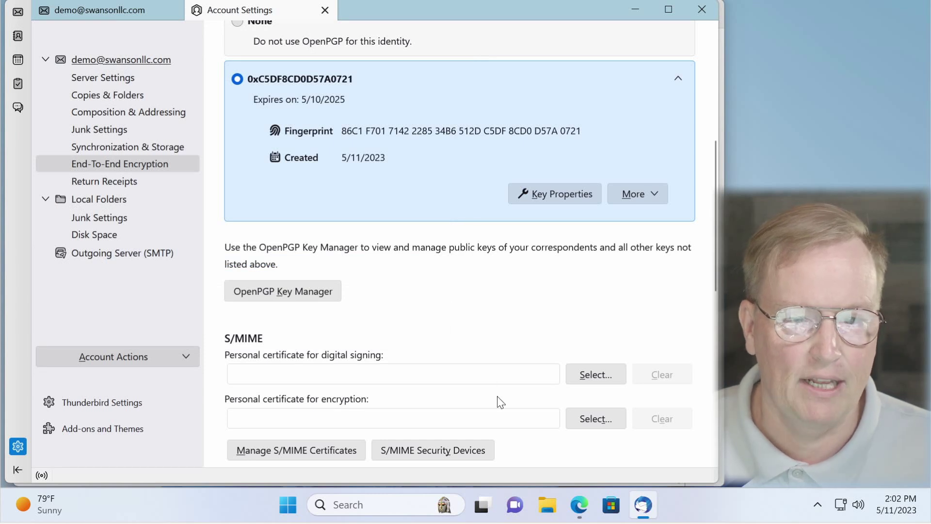
Step: From the shop's Support page, open the NemoMail PGP Key Update Form
click(578, 507)
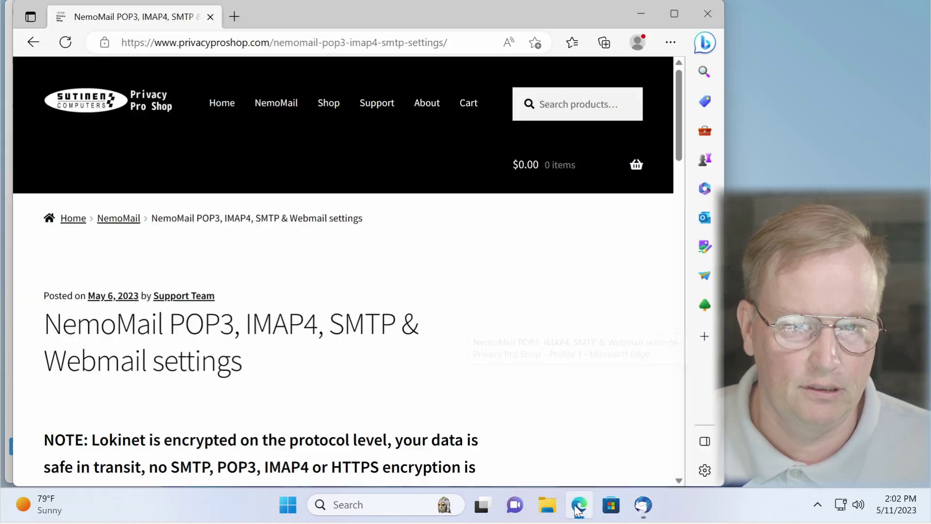
click(382, 105)
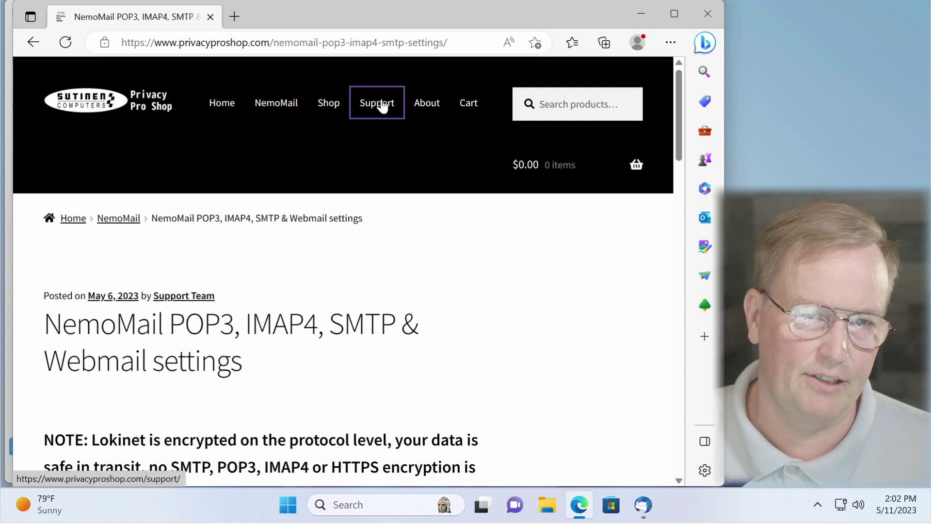
scroll(420, 143, down, 1)
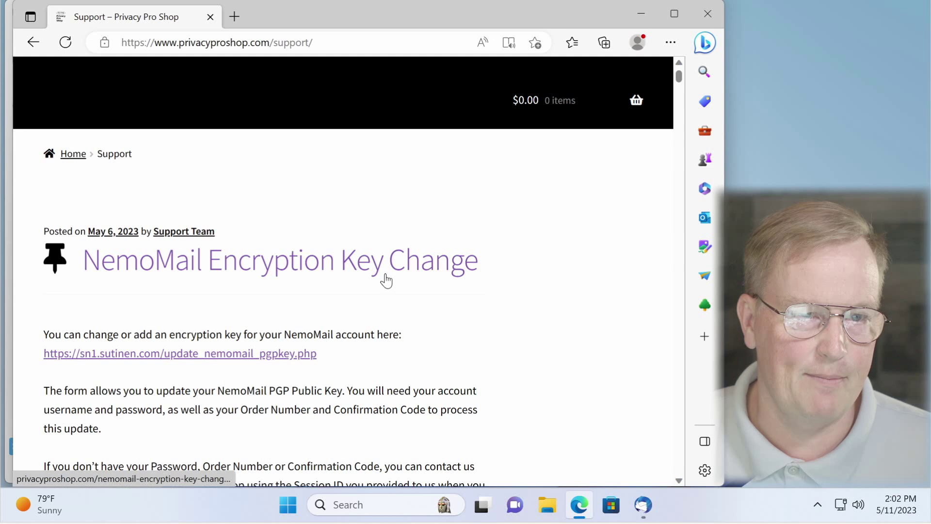
scroll(449, 279, down, 3)
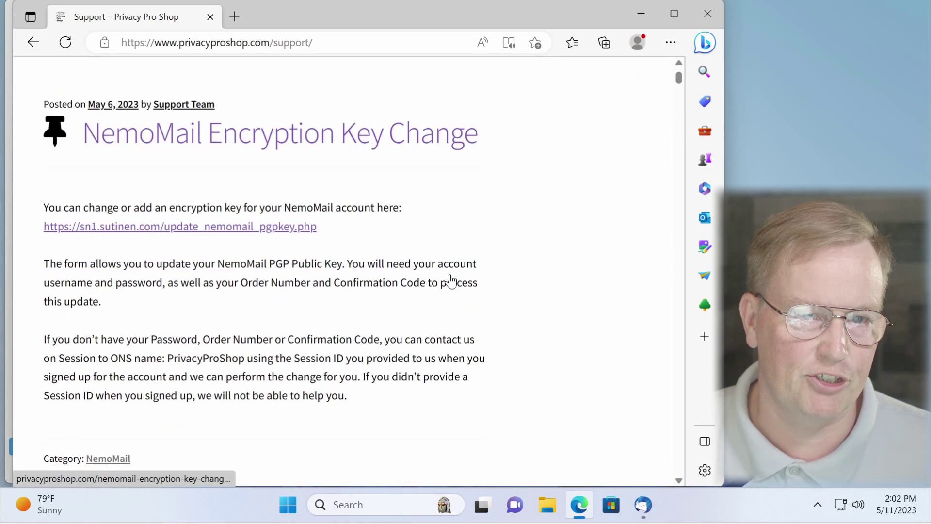
click(176, 227)
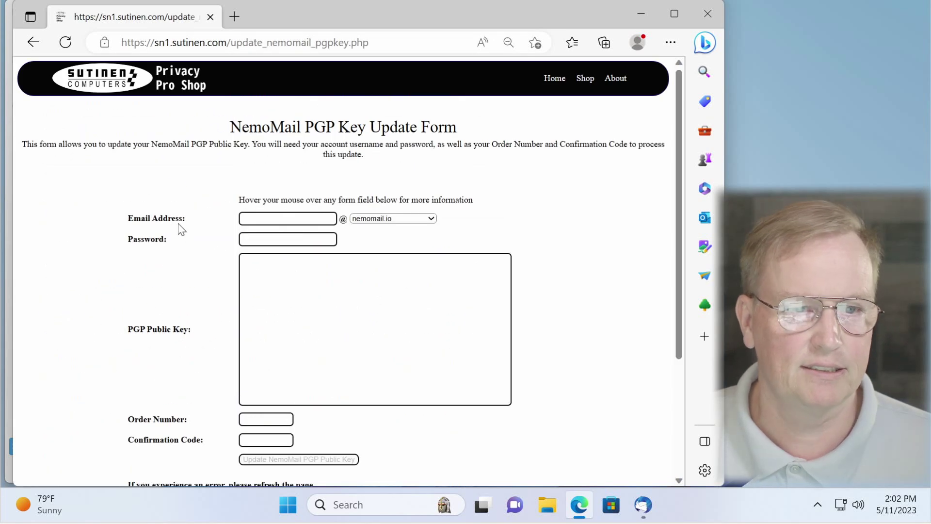
scroll(182, 229, down, 1)
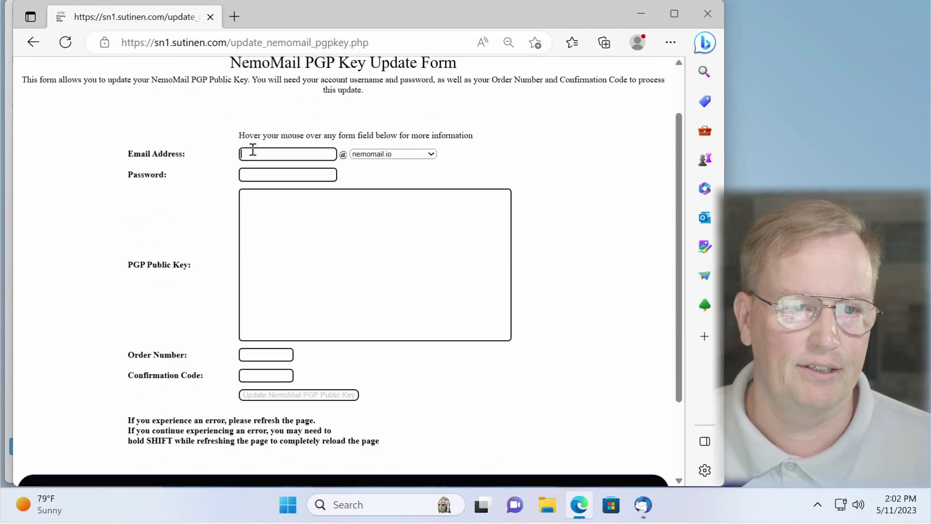
Step: Fill the form with the address name at swansonllc.com and the account password
click(401, 155)
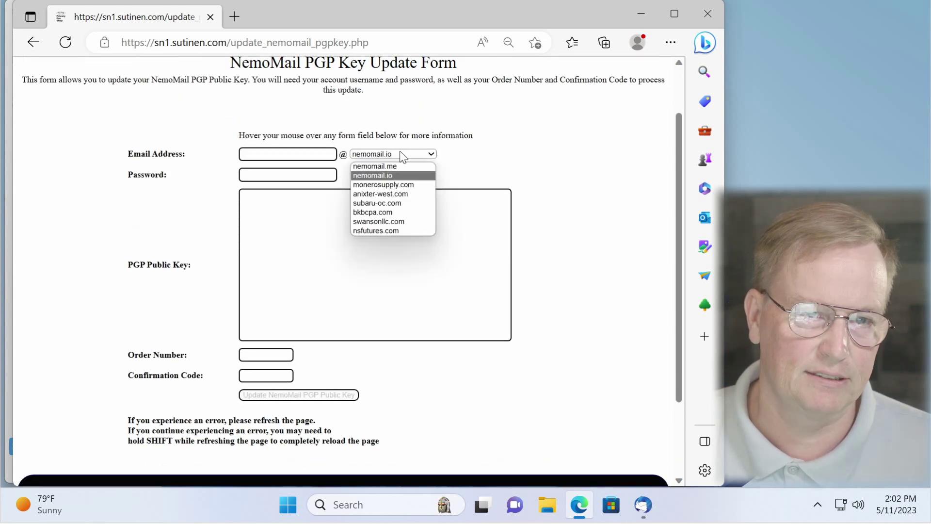
click(396, 221)
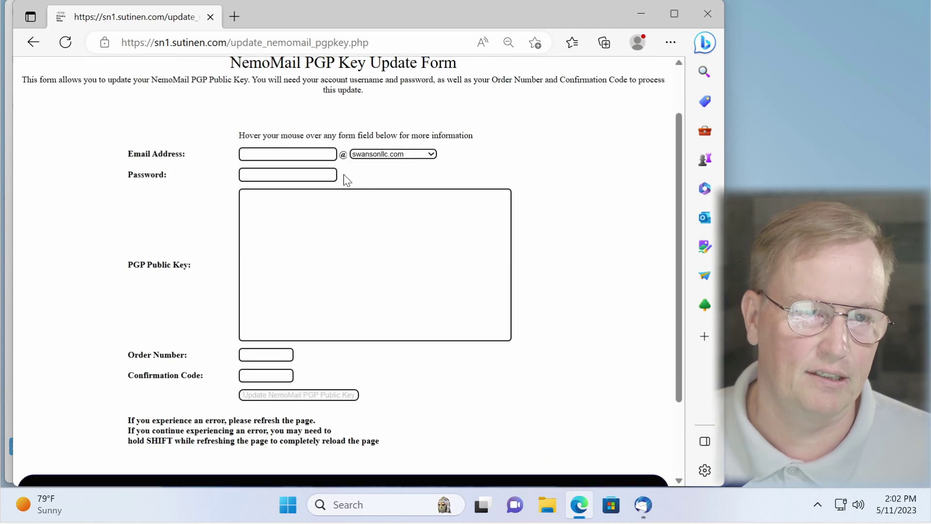
click(314, 152)
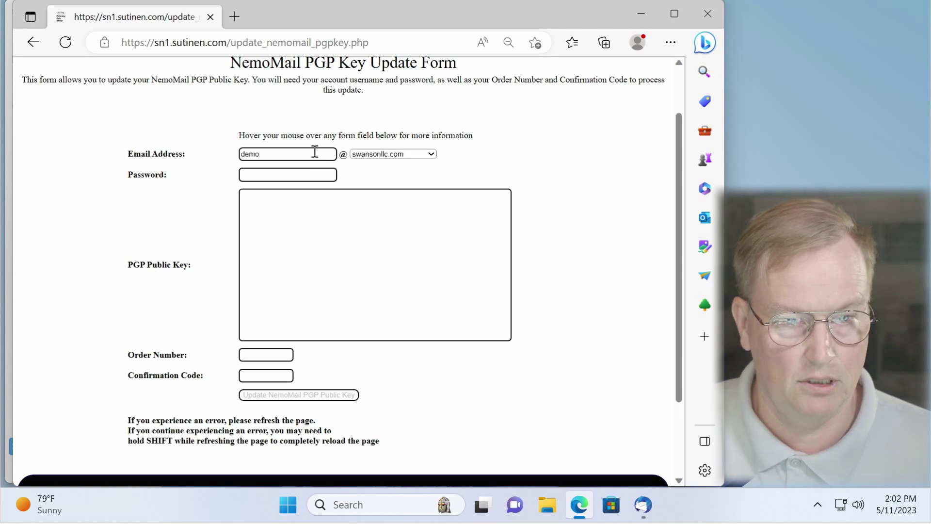
key(Tab)
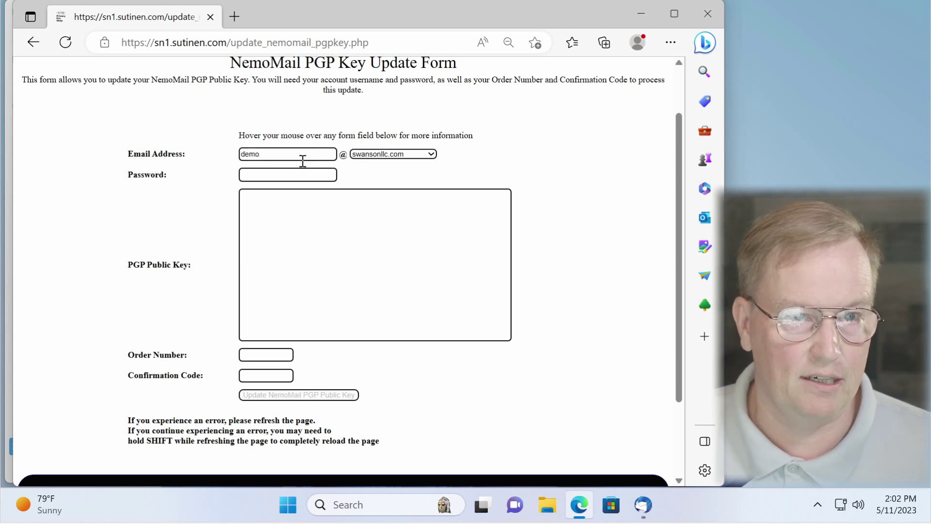
click(297, 173)
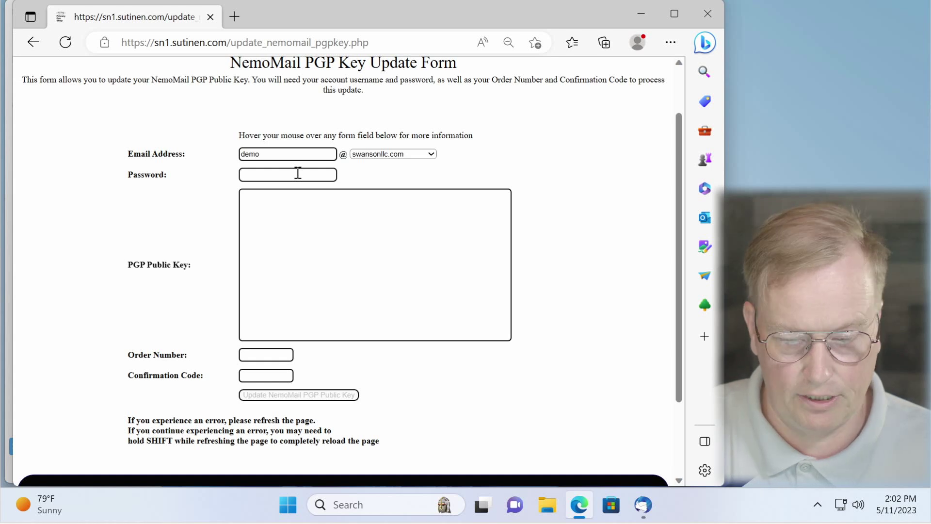
text(••••••••••)
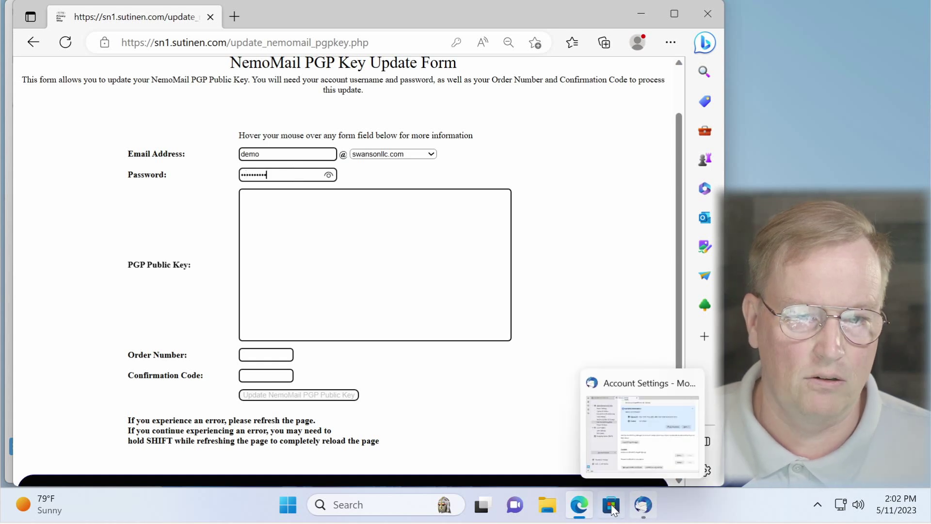
Step: Open the exported .asc public key file from Documents in Notepad
click(553, 511)
click(246, 262)
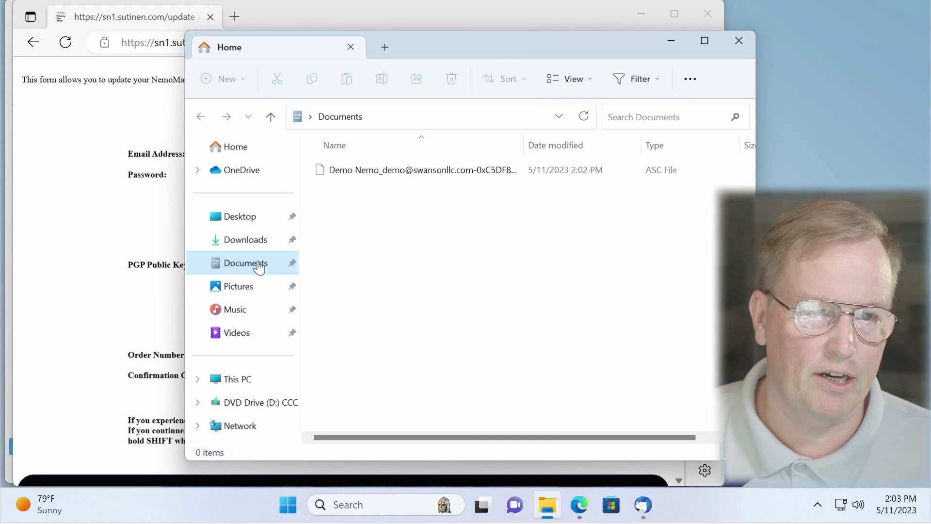
right_click(416, 166)
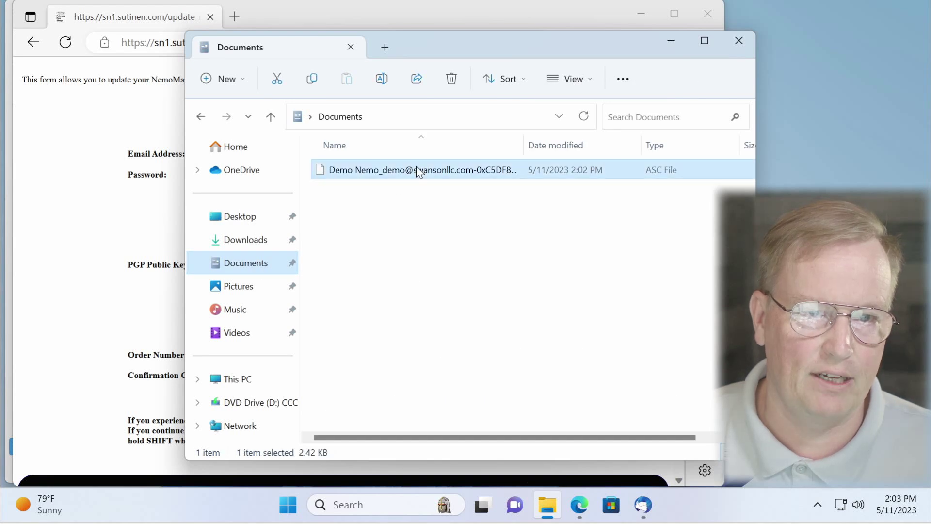
click(456, 214)
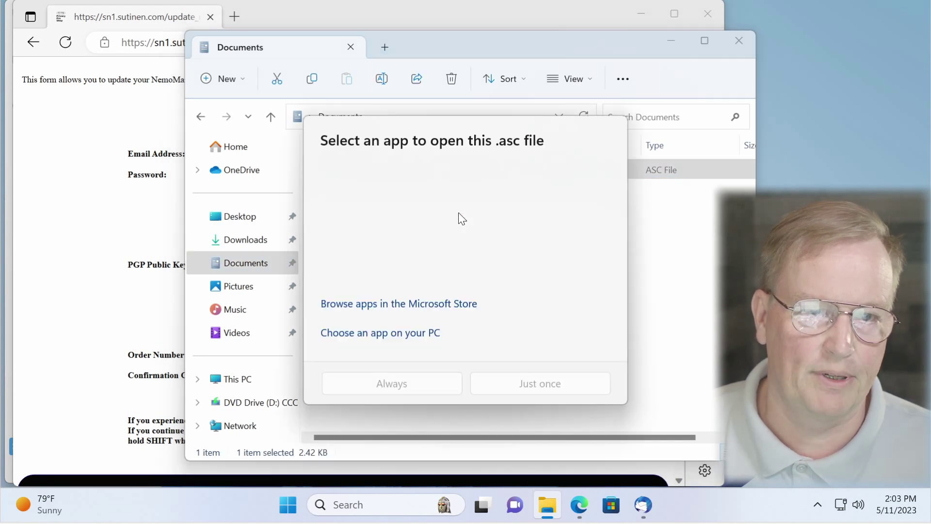
double_click(411, 223)
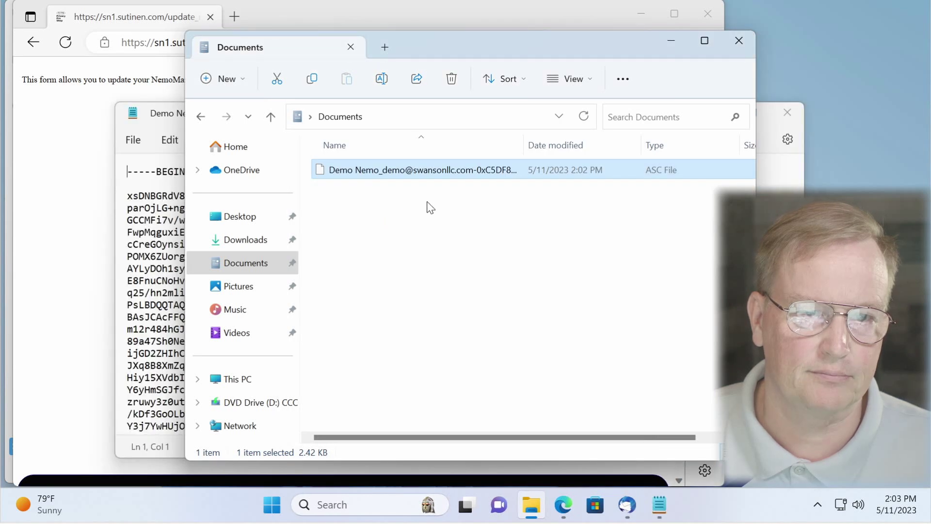
click(739, 43)
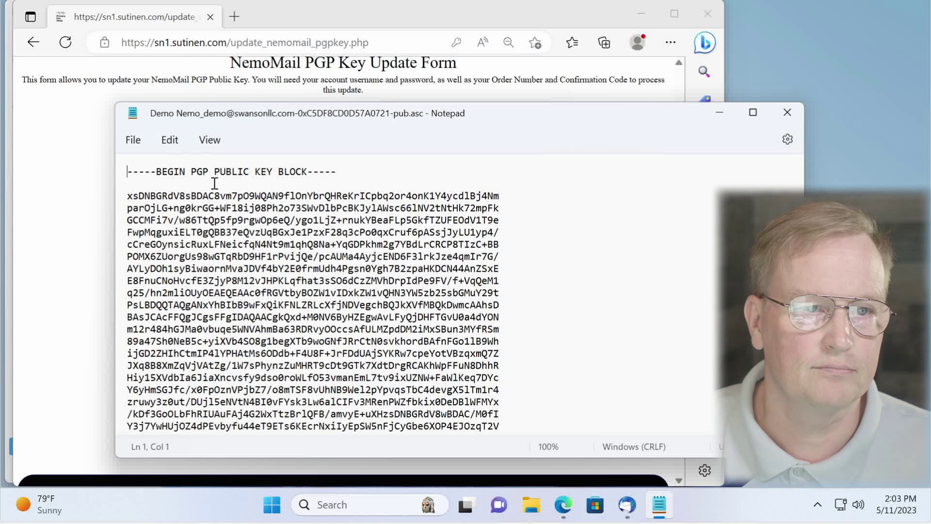
Step: Copy the whole PGP public key block and paste it into the form's PGP Public Key box
drag(128, 171, 306, 431)
right_click(306, 430)
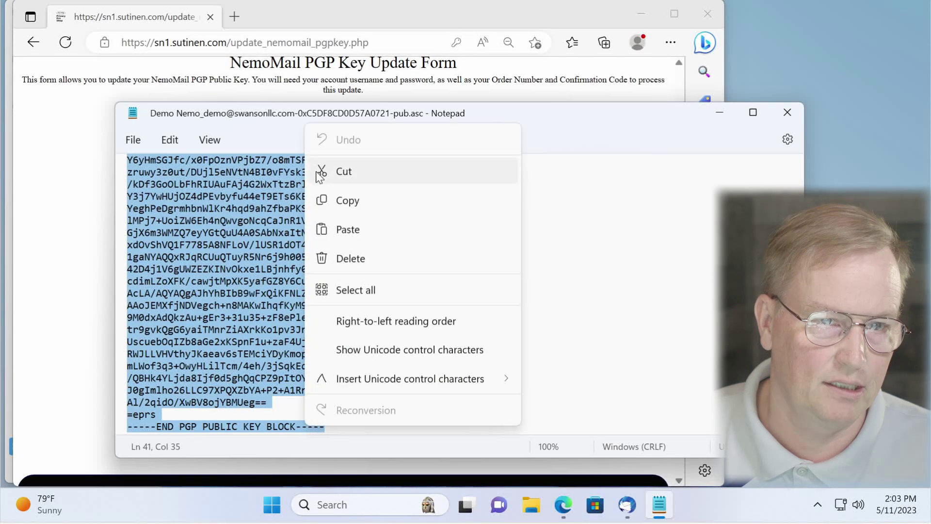
click(352, 200)
click(720, 112)
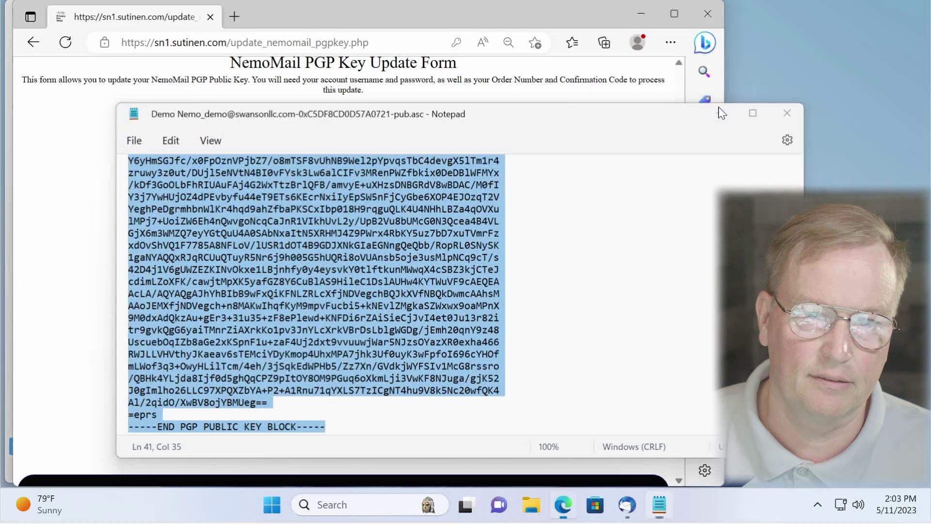
right_click(266, 220)
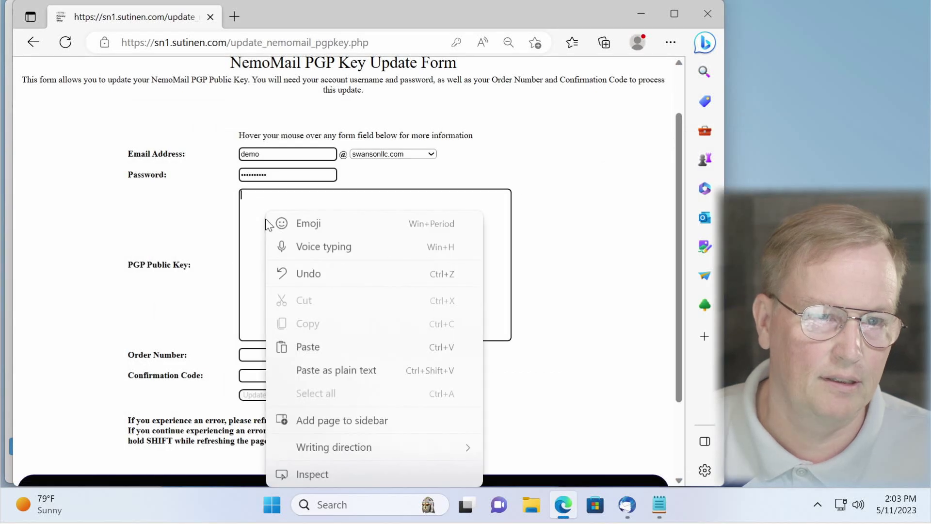
click(310, 347)
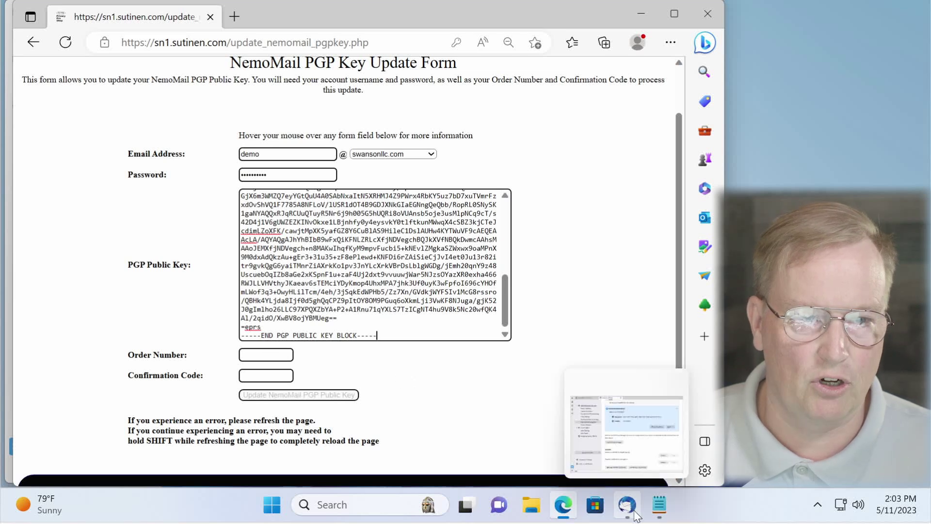
Step: Switch to Thunderbird and open the Inbox showing the Welcome to NemoMail! message
click(625, 436)
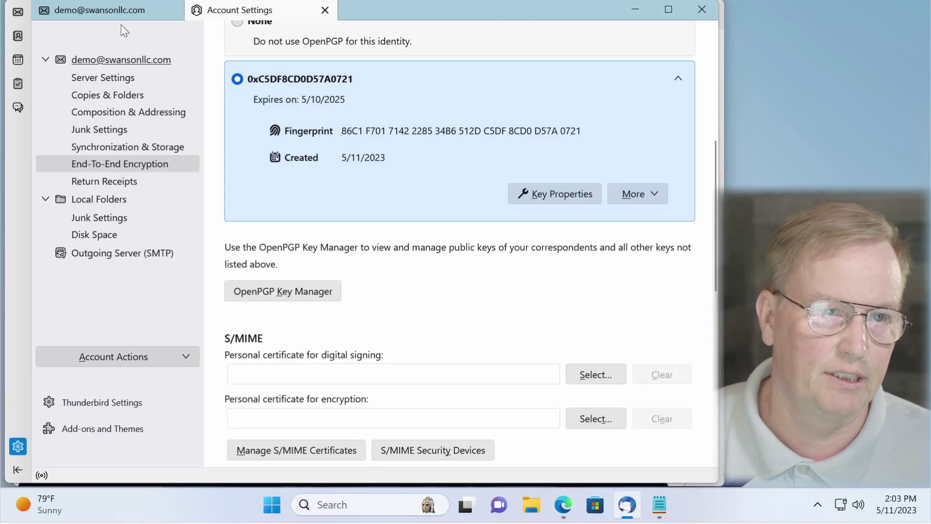
click(106, 10)
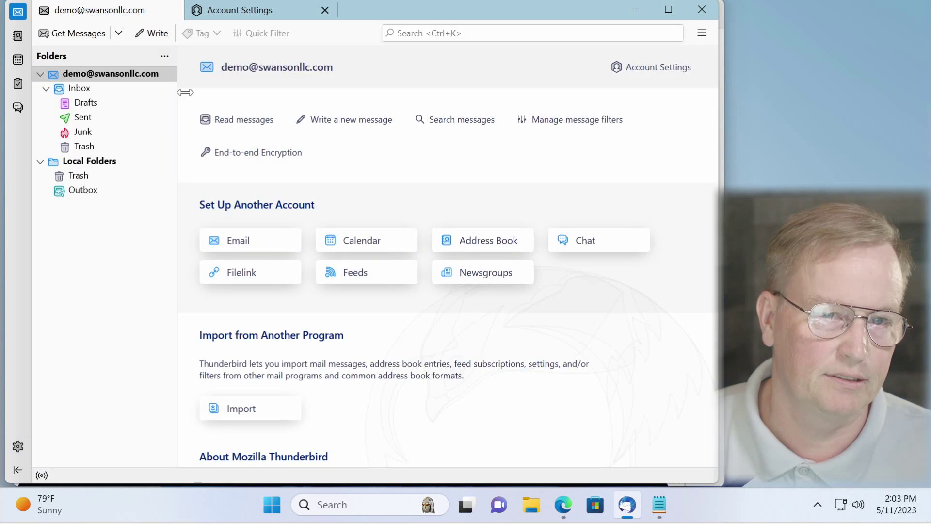
click(100, 88)
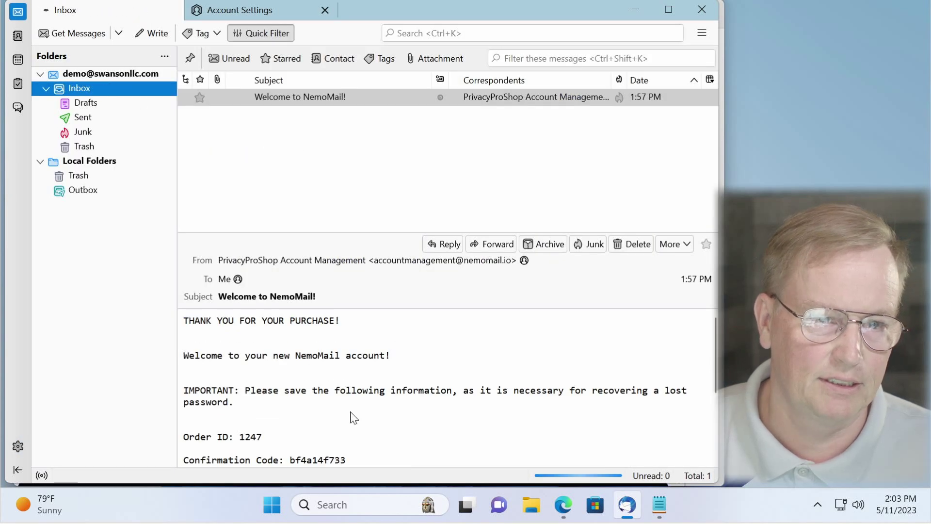
Step: Copy the order number from the welcome email into the form's Order Number field as plain text
scroll(245, 369, down, 3)
double_click(247, 345)
key(ctrl+c)
key(alt+Tab)
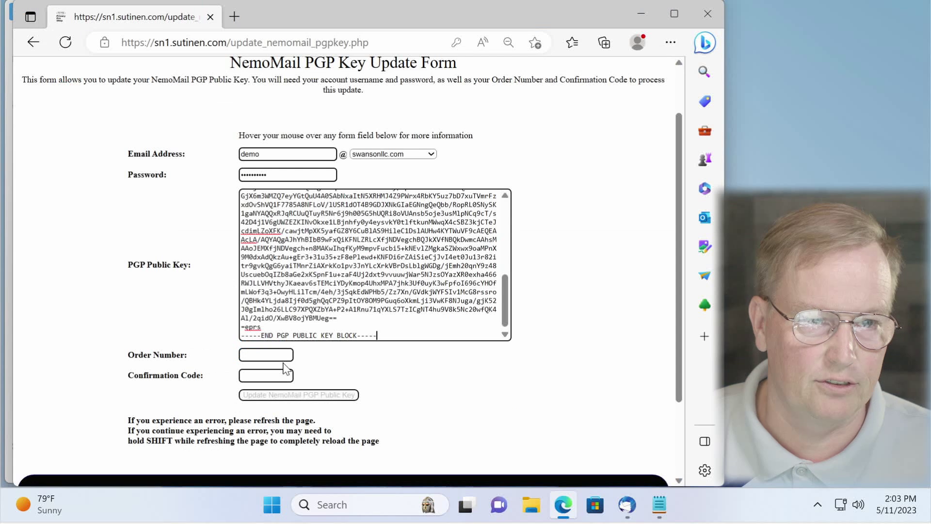
click(283, 355)
right_click(284, 357)
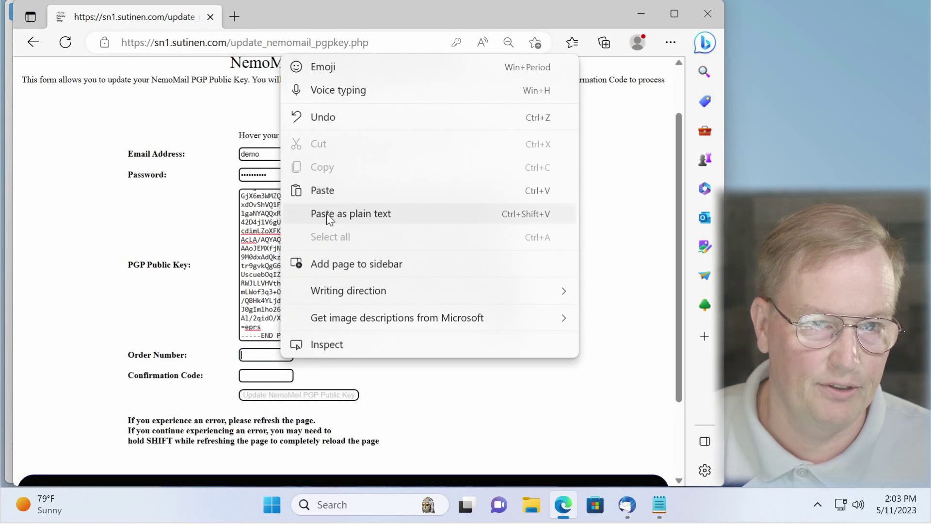
click(326, 214)
Step: Copy the confirmation code from the welcome email into the Confirmation Code field
click(272, 371)
key(alt+Tab)
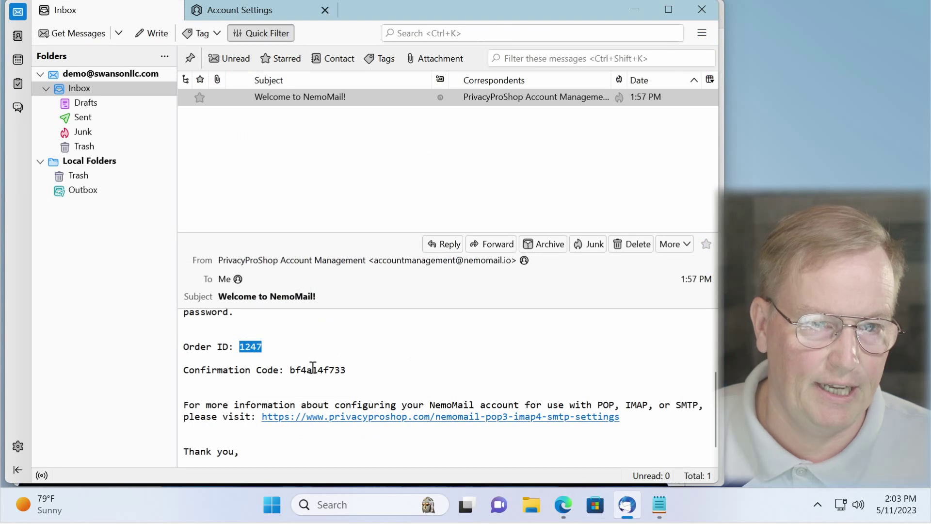
double_click(313, 369)
right_click(314, 369)
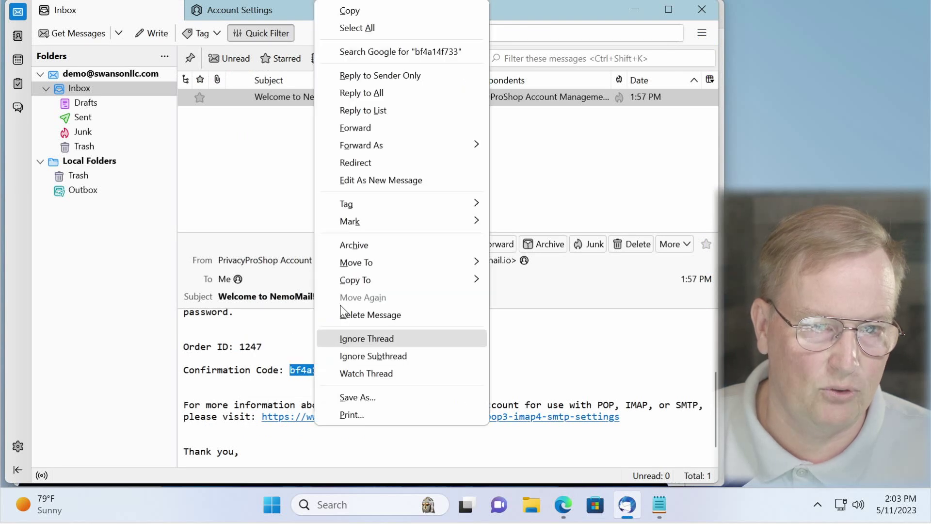
click(350, 10)
click(564, 515)
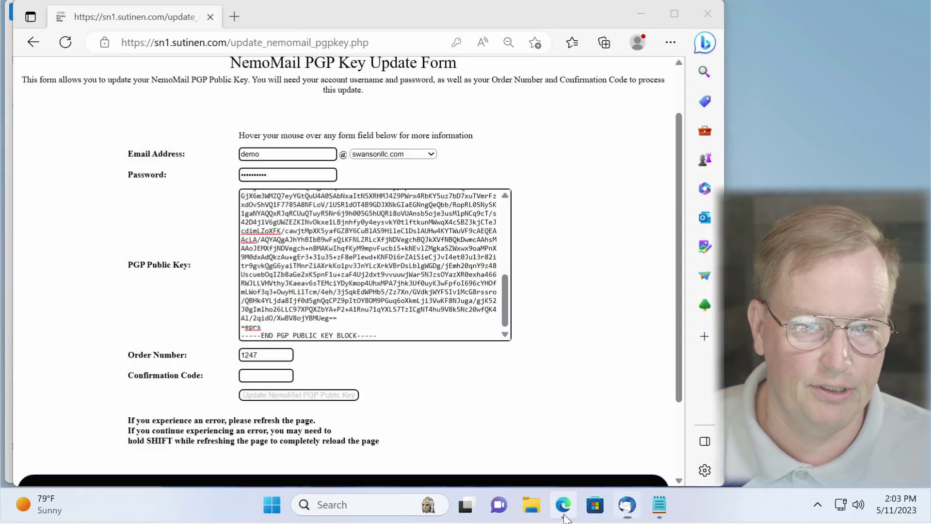
right_click(250, 375)
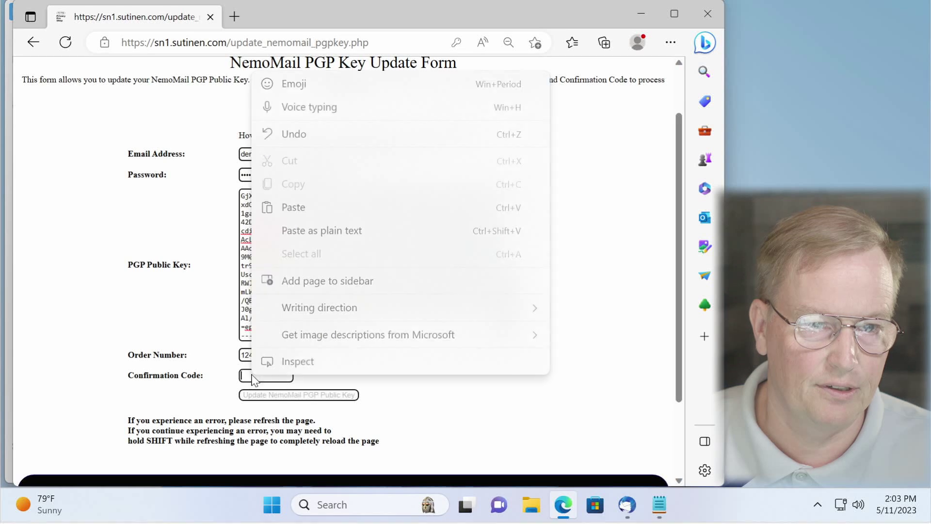
click(306, 228)
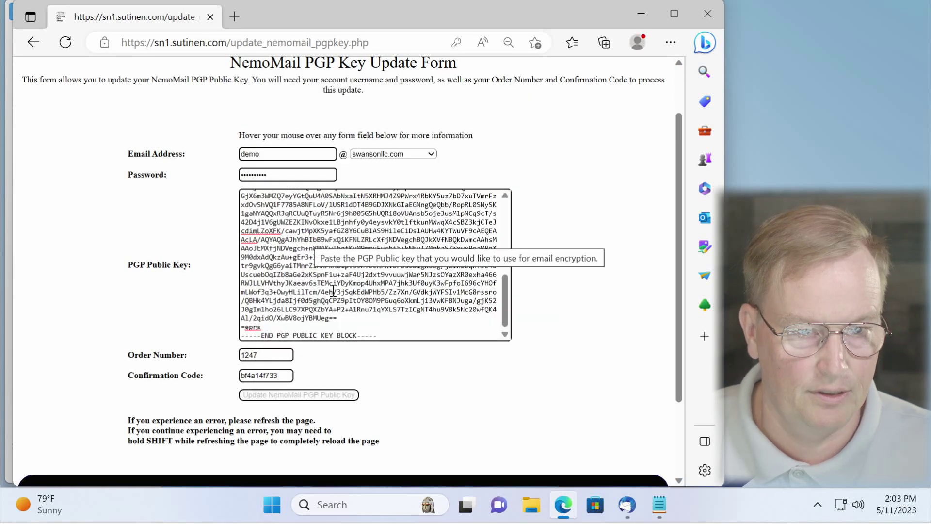
Step: Submit the NemoMail PGP public key update, decline saving the password, and return to Thunderbird
scroll(334, 290, down, 1)
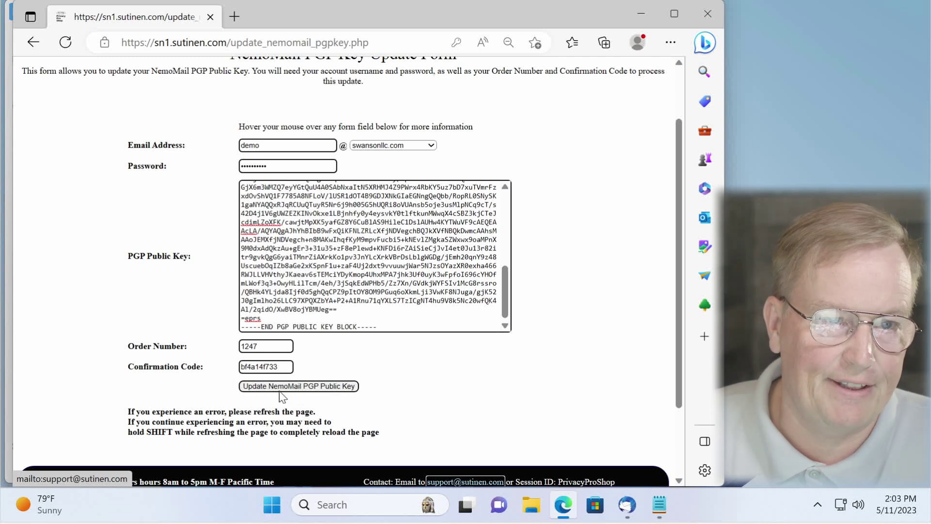
click(323, 389)
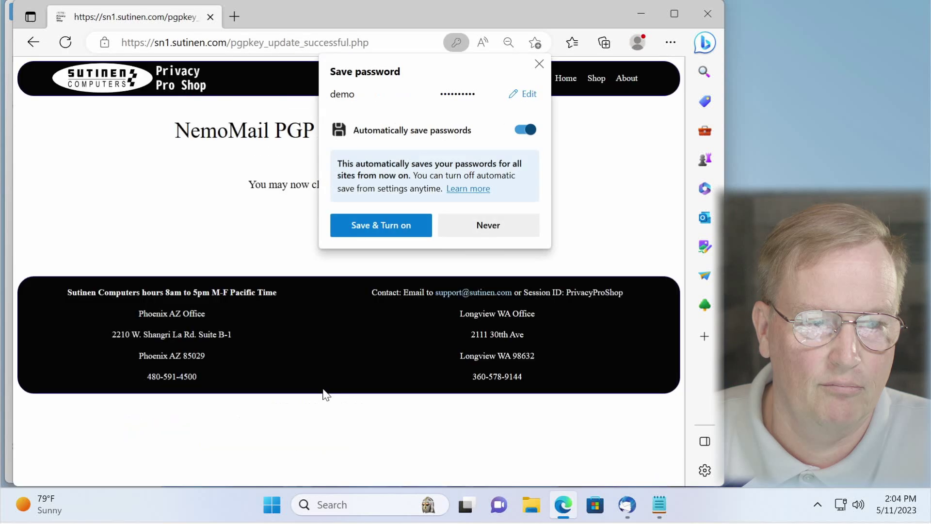
click(539, 64)
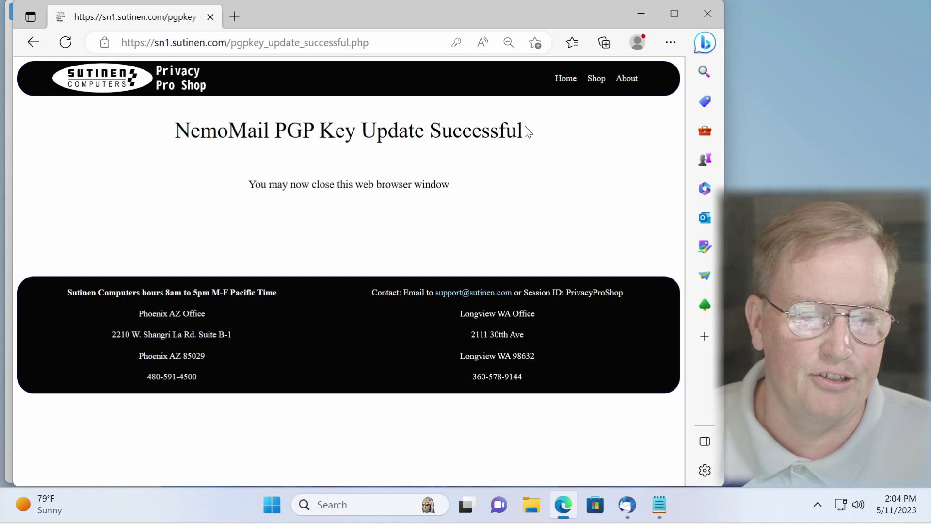
click(628, 506)
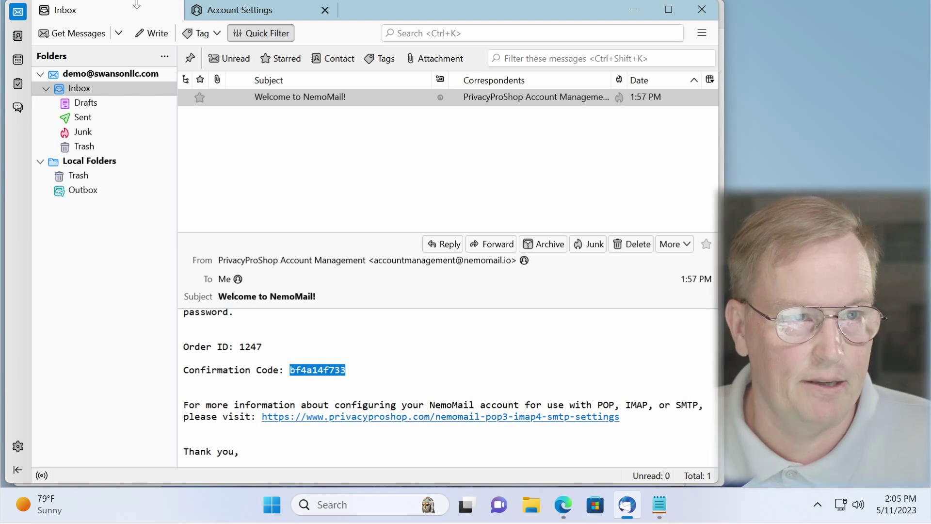
Step: Fetch new mail and read the 'Test encryption - did it work?' message, decrypted via OpenPGP
click(78, 34)
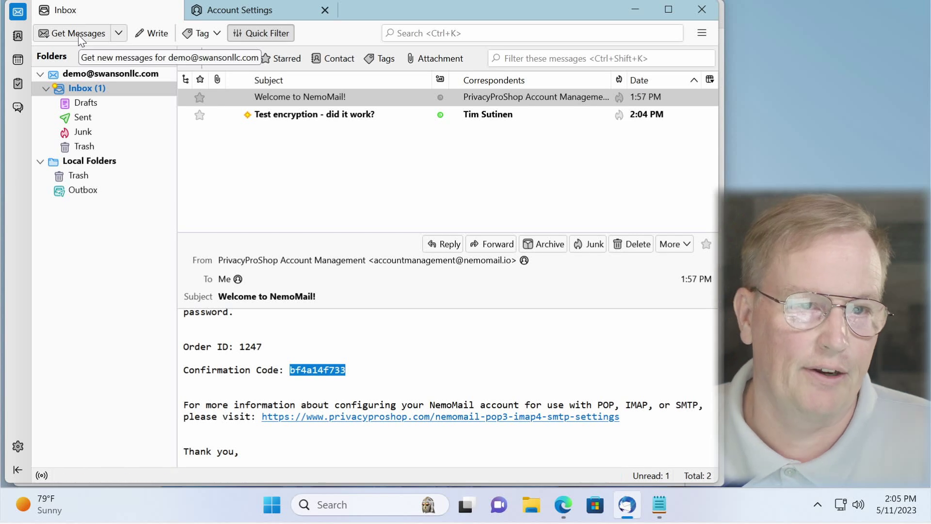
click(352, 116)
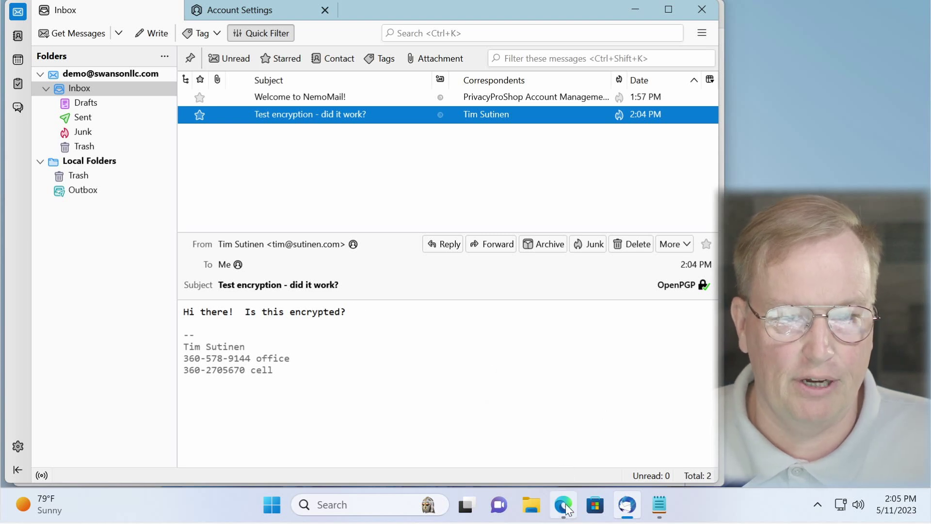
mouse_move(568, 510)
click(558, 422)
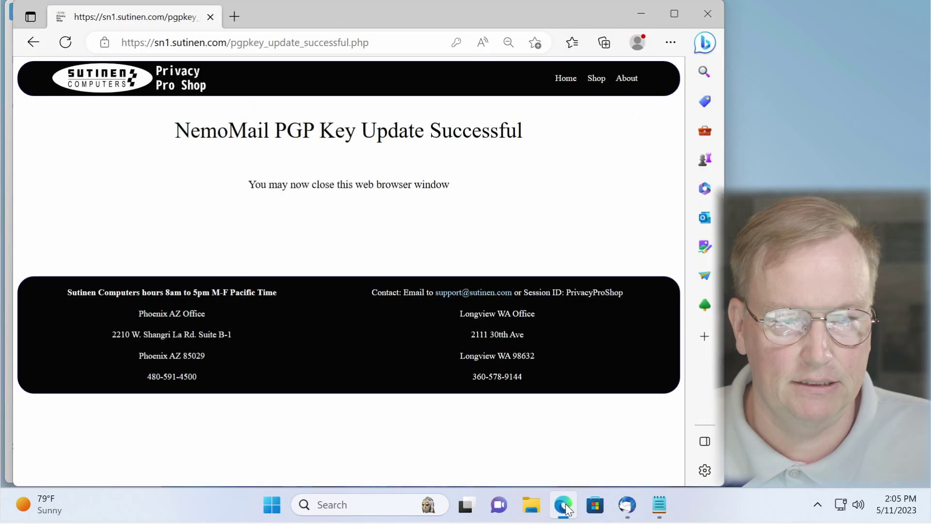
click(281, 42)
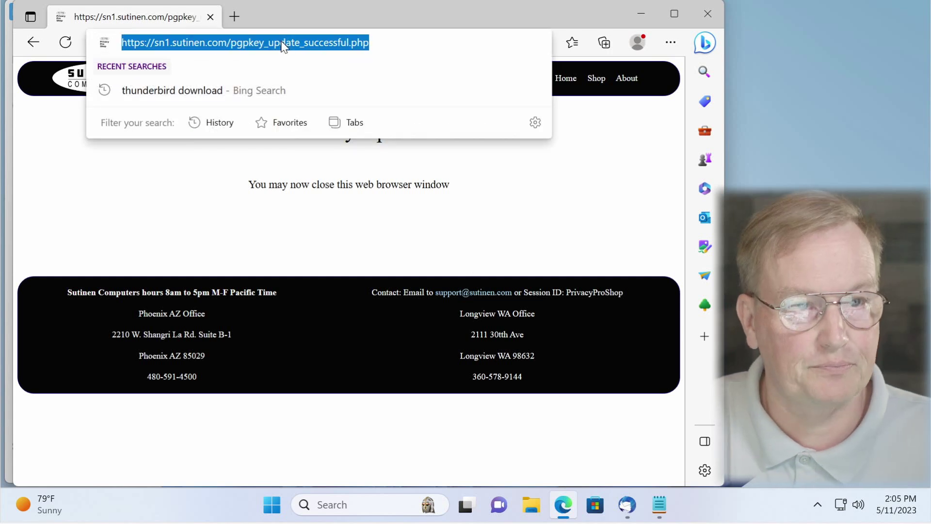
text(n)
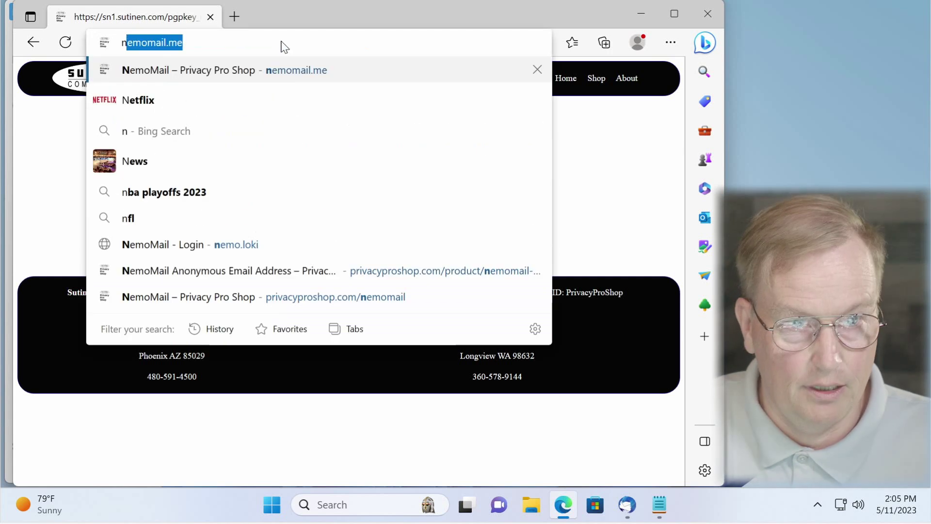
key(BackSpace)
key(BackSpace)
text(http://)
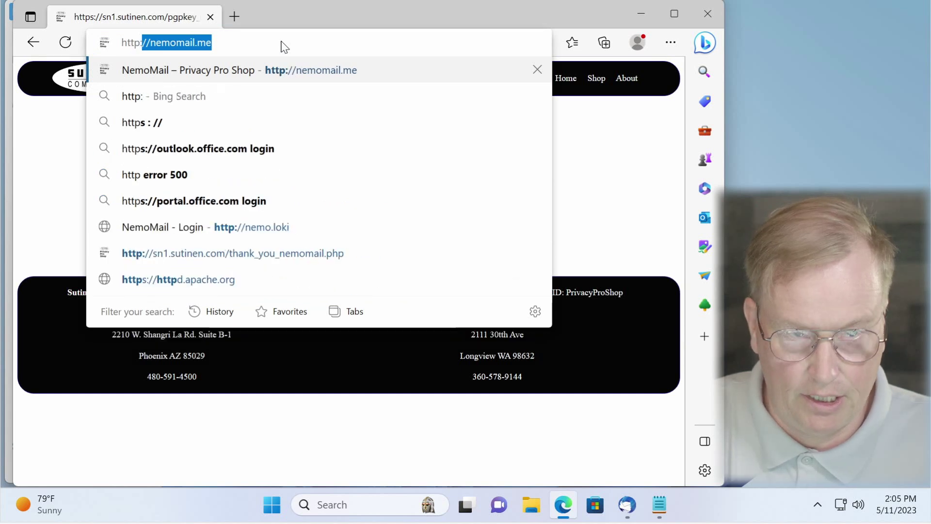
text(nemo.lok)
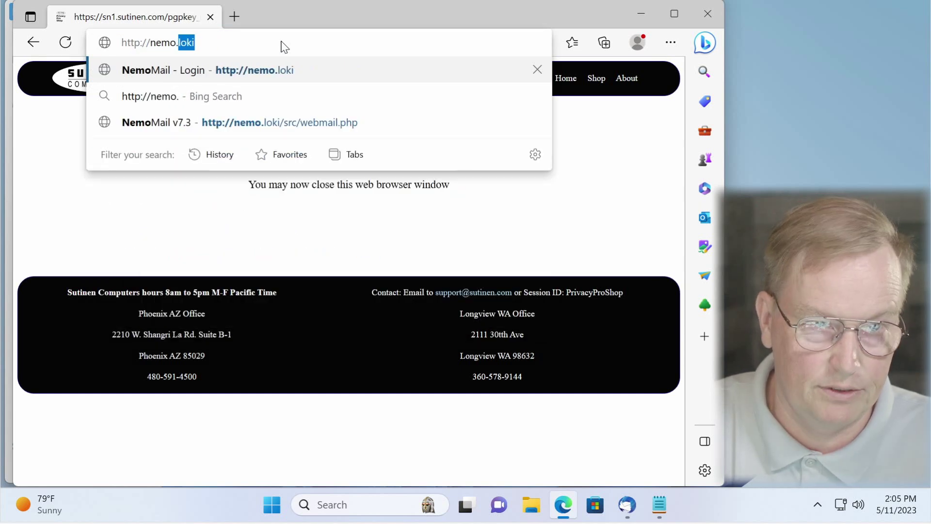
key(Return)
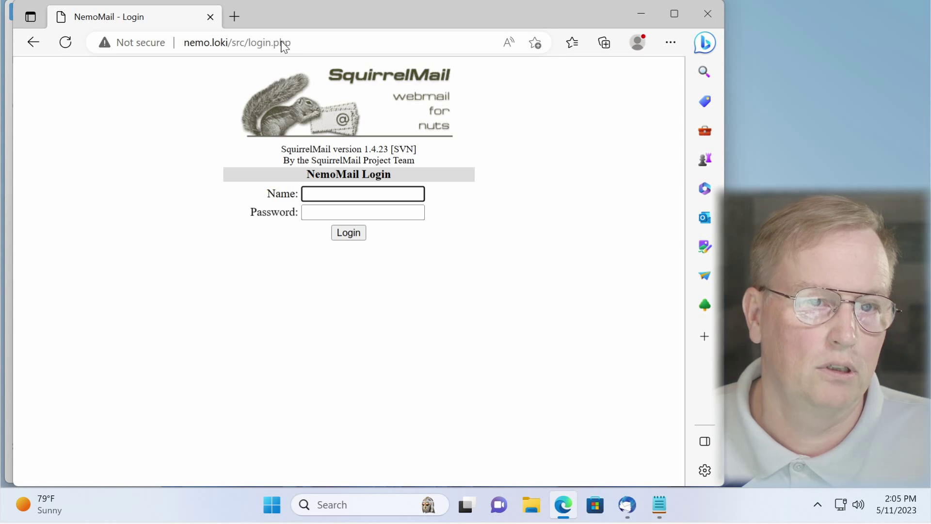
Step: Log in to the webmail with the account's e-mail address and password
key(Tab)
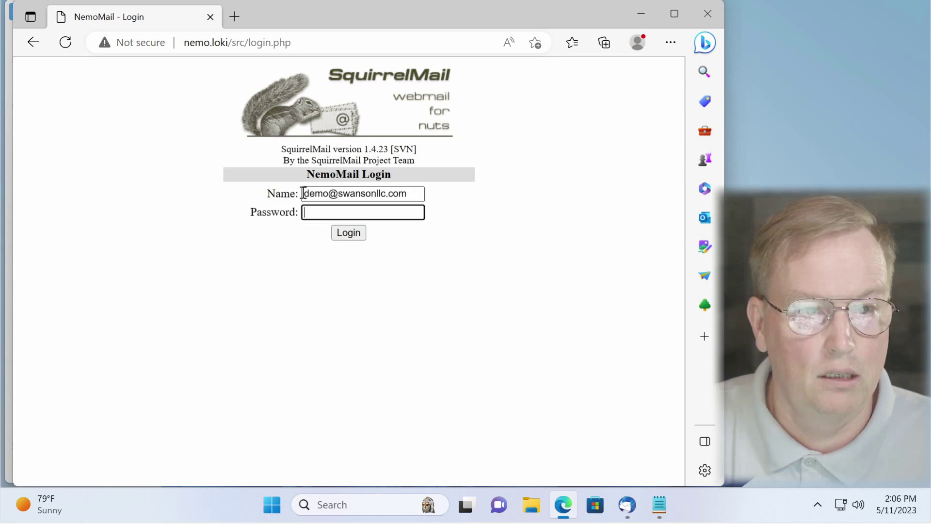
text(**********)
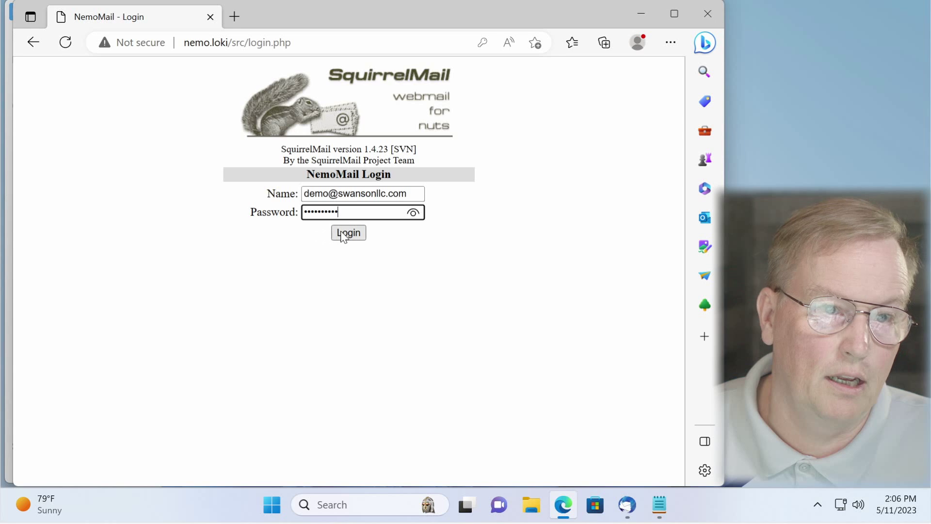
click(344, 234)
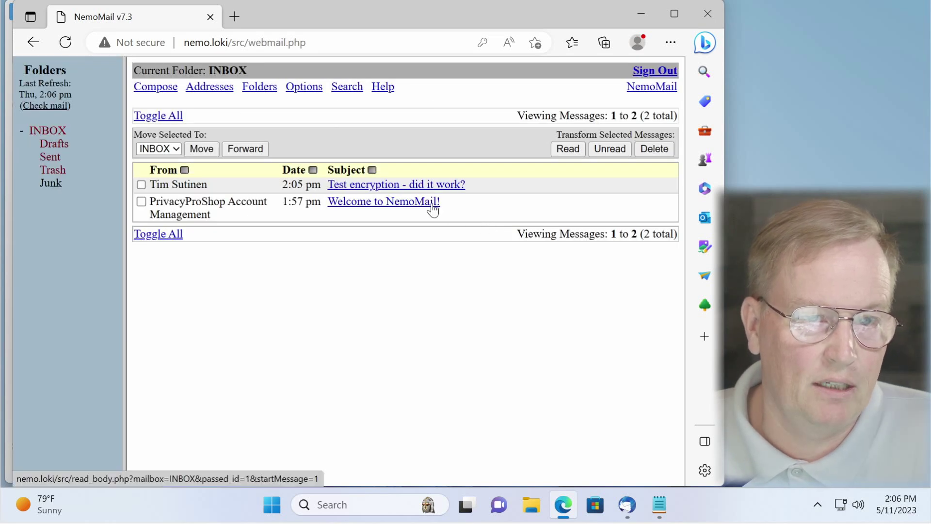
Step: View the Welcome to NemoMail! message, then open 'Test encryption - did it work?' from the inbox
click(432, 209)
scroll(525, 269, down, 1)
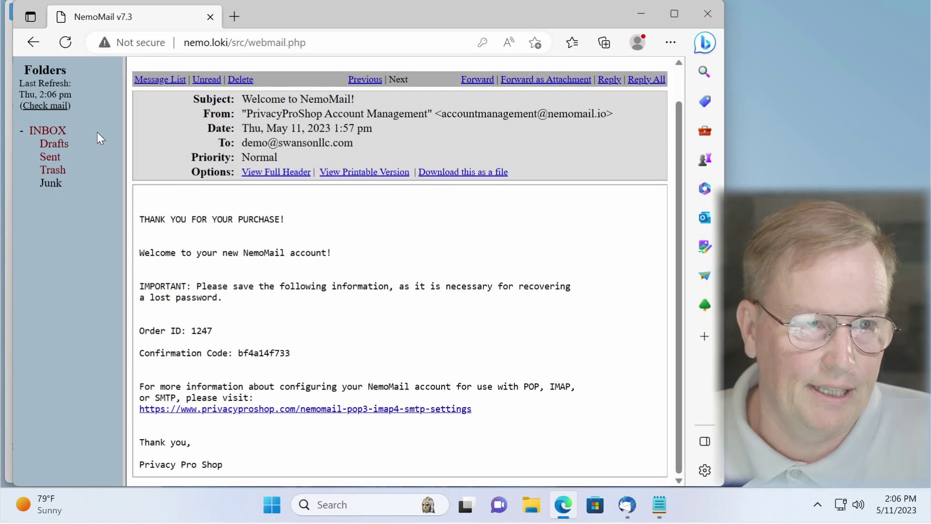
click(52, 129)
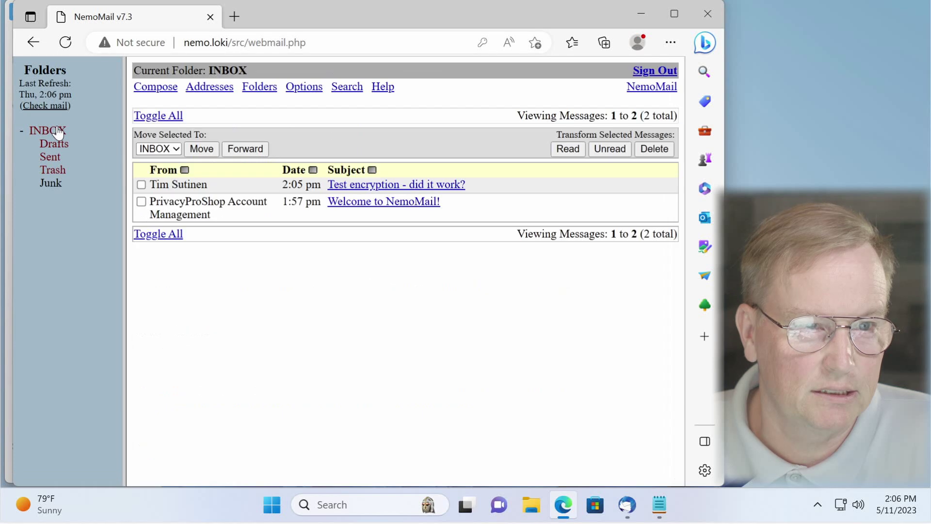
click(420, 187)
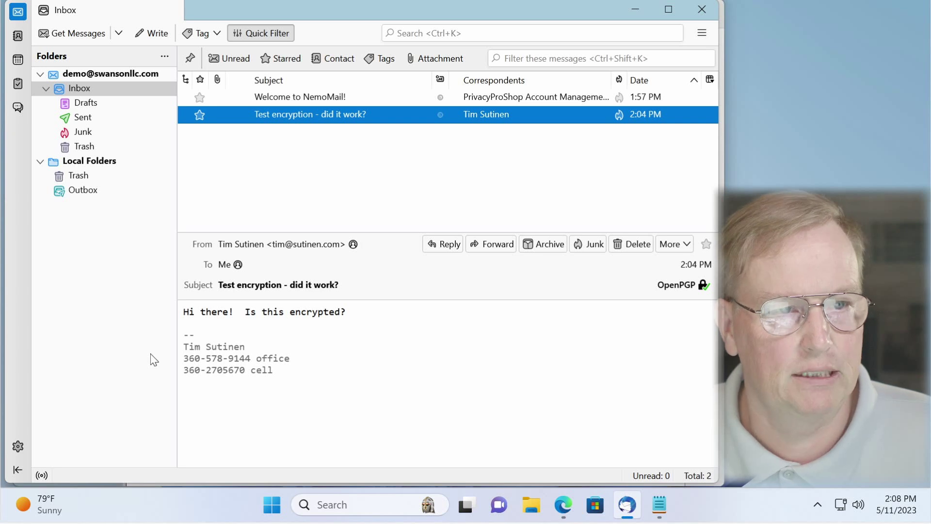
Step: In Account Settings > Copies & Folders, save sent copies to Local Folders, then close settings
click(19, 445)
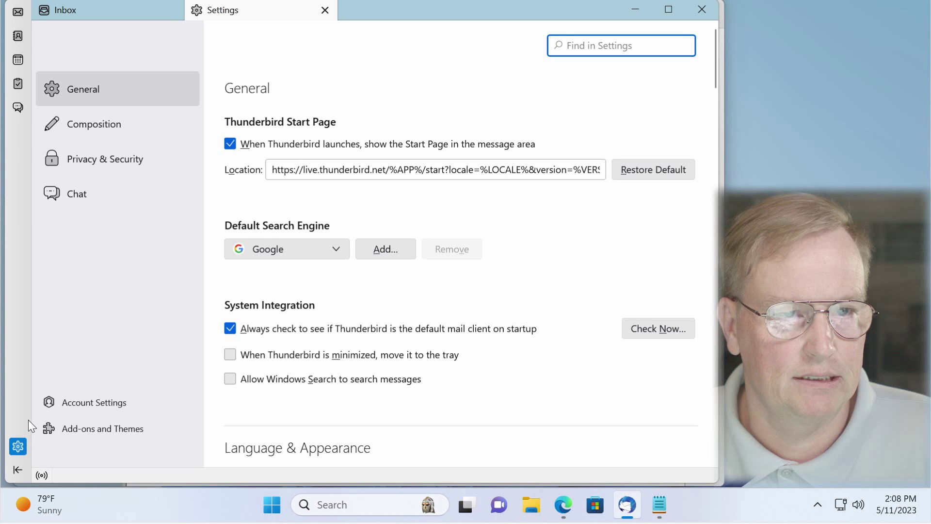
click(109, 402)
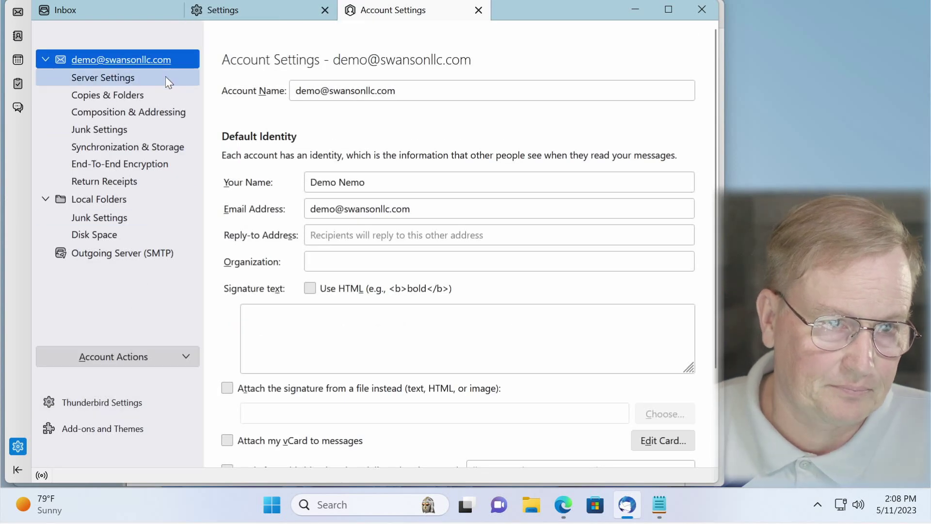
click(138, 90)
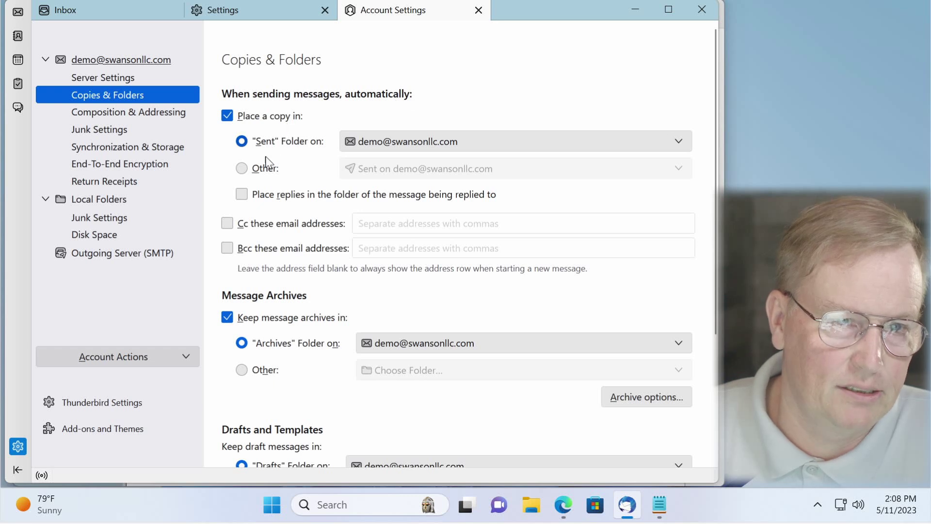
click(455, 140)
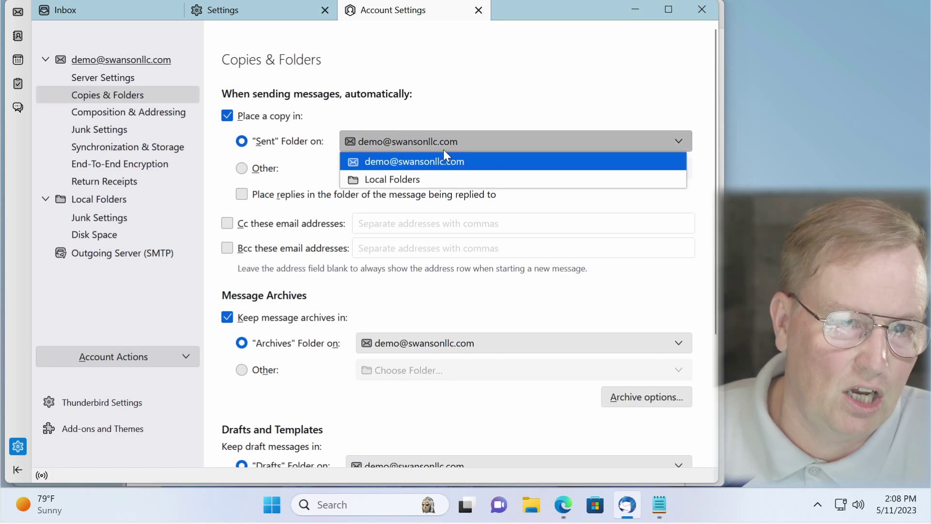
click(423, 178)
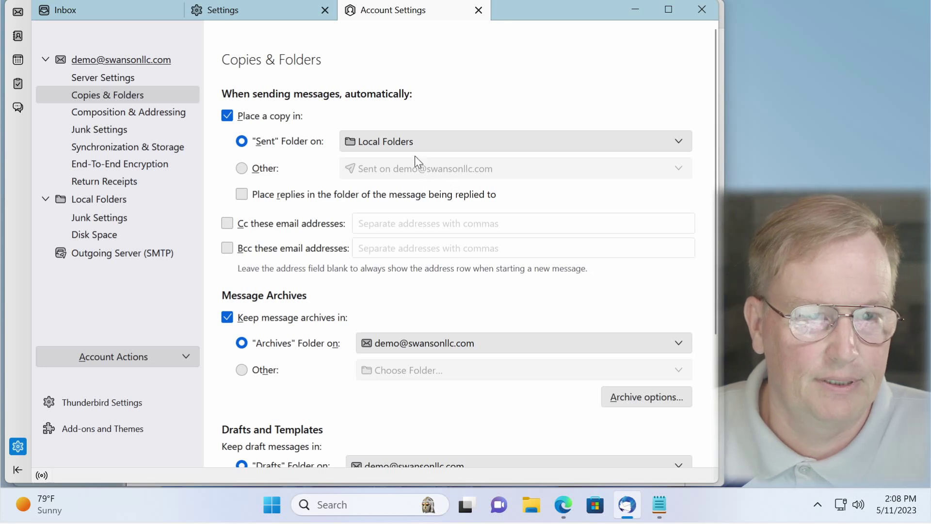
click(478, 11)
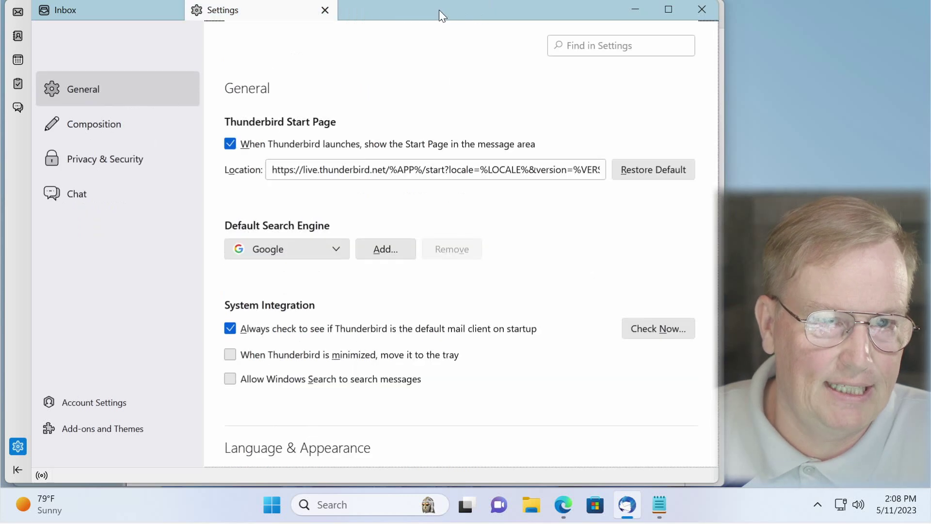
click(325, 10)
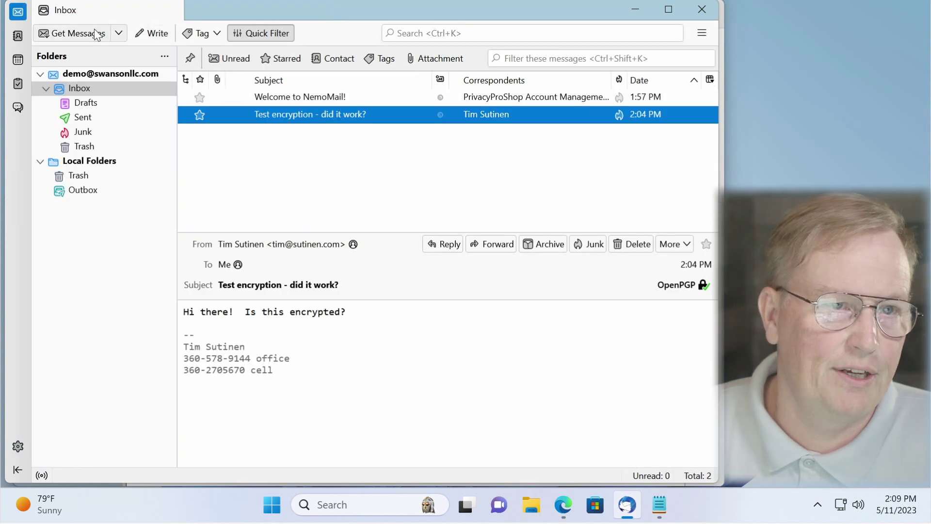
Step: Send an unencrypted reply saying 'This is a response' to the test encryption message
click(145, 33)
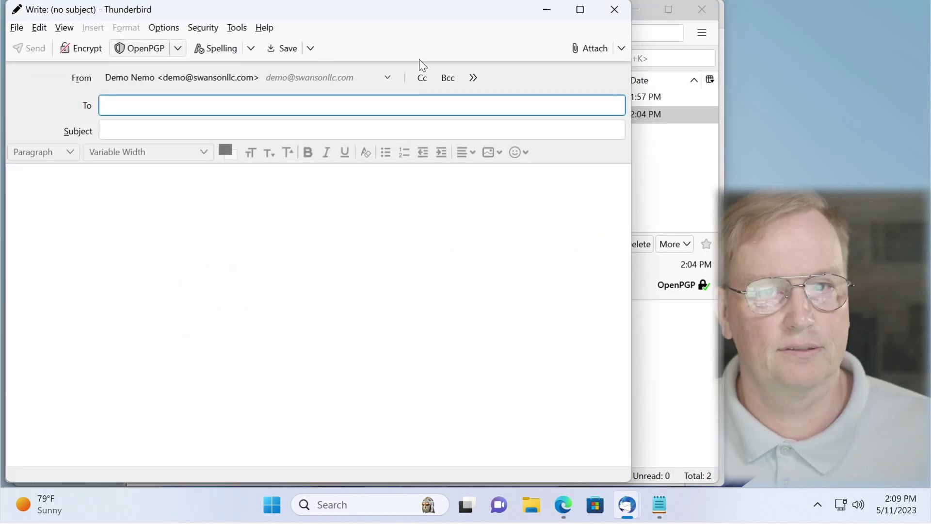
click(614, 11)
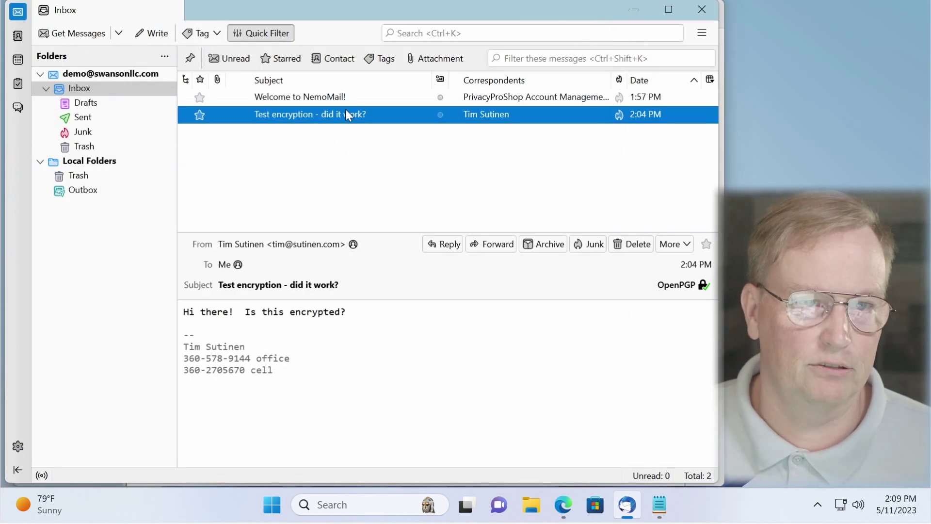
click(446, 246)
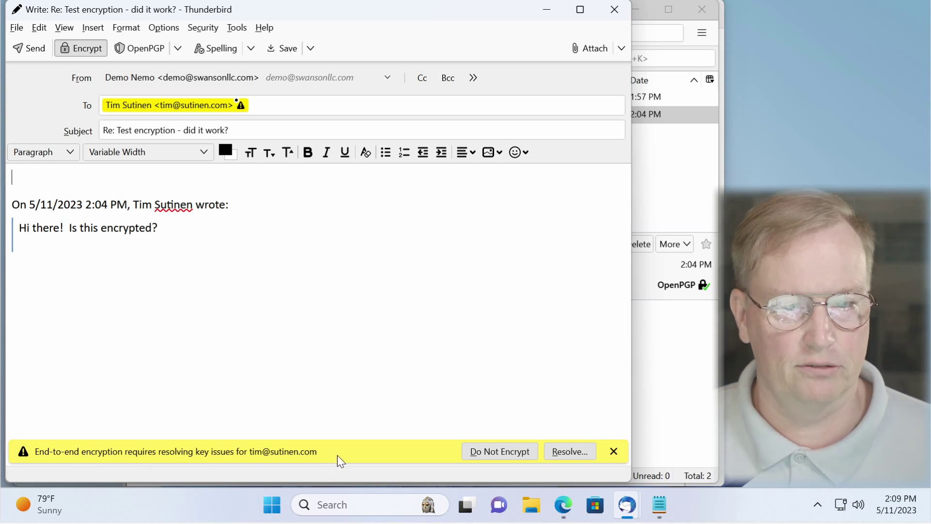
click(502, 455)
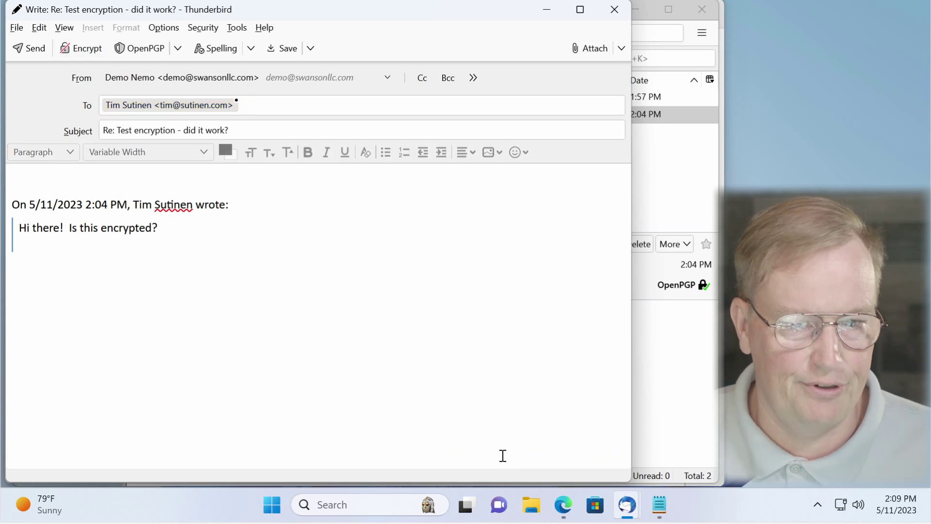
click(70, 177)
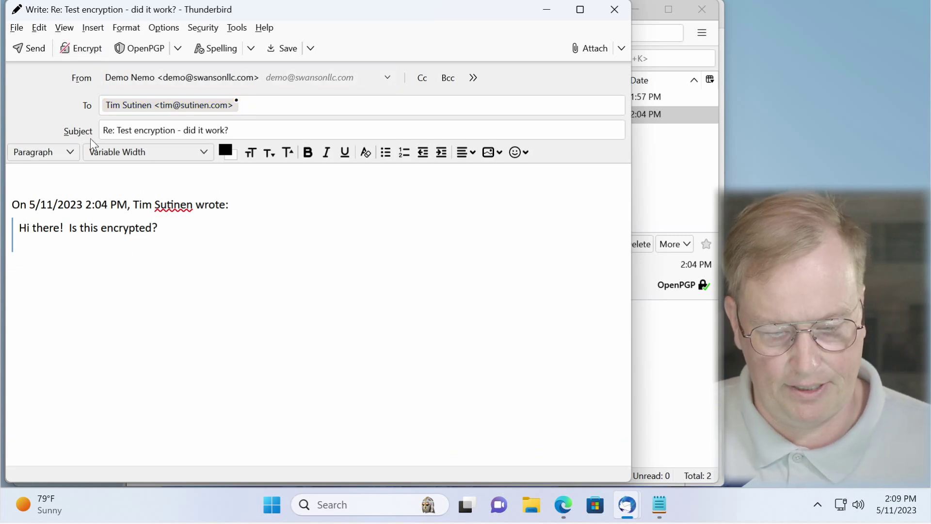
text(This is)
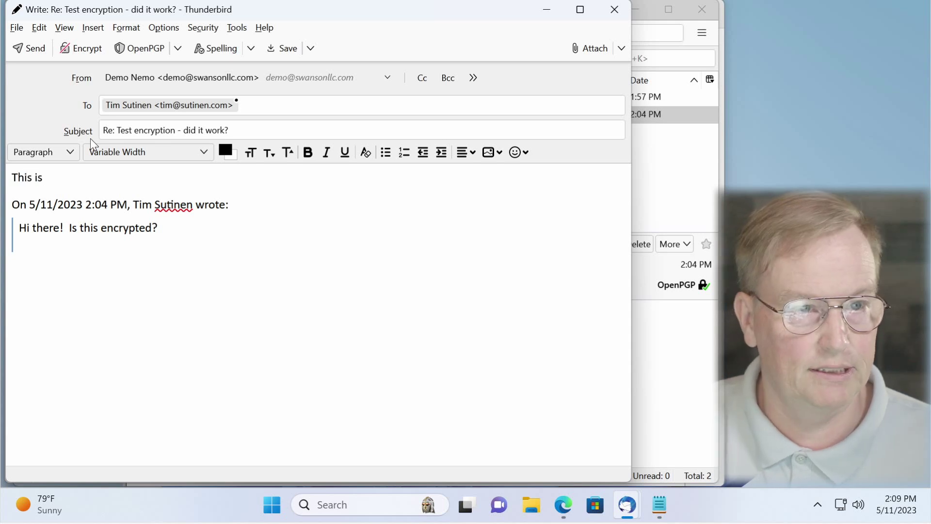
text( a respo)
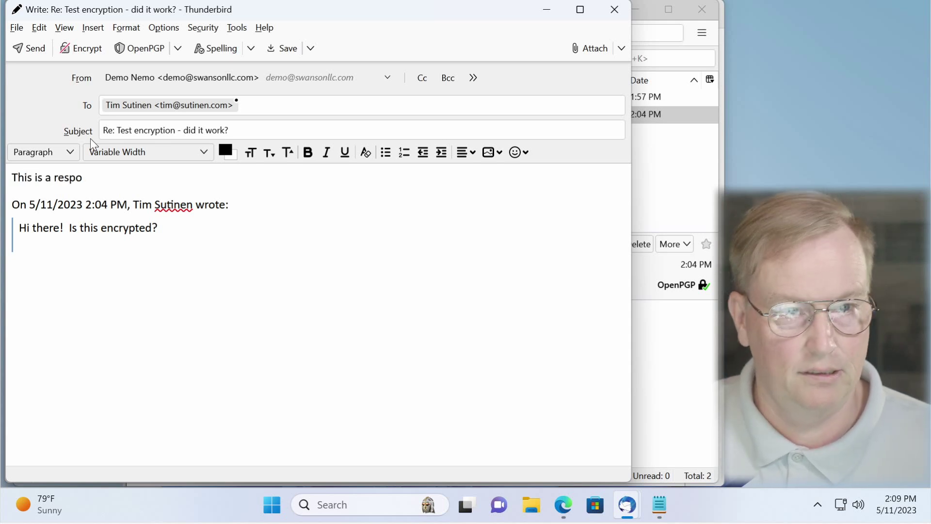
text(nse)
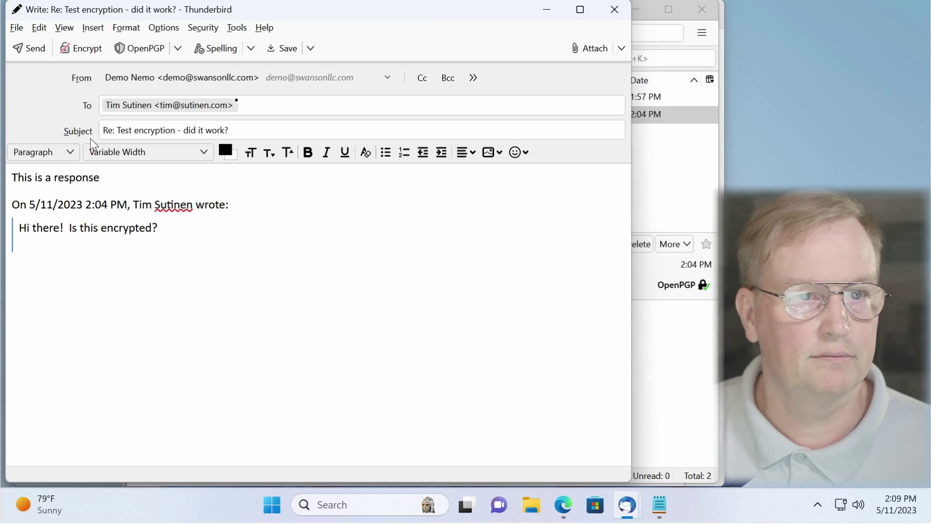
click(39, 48)
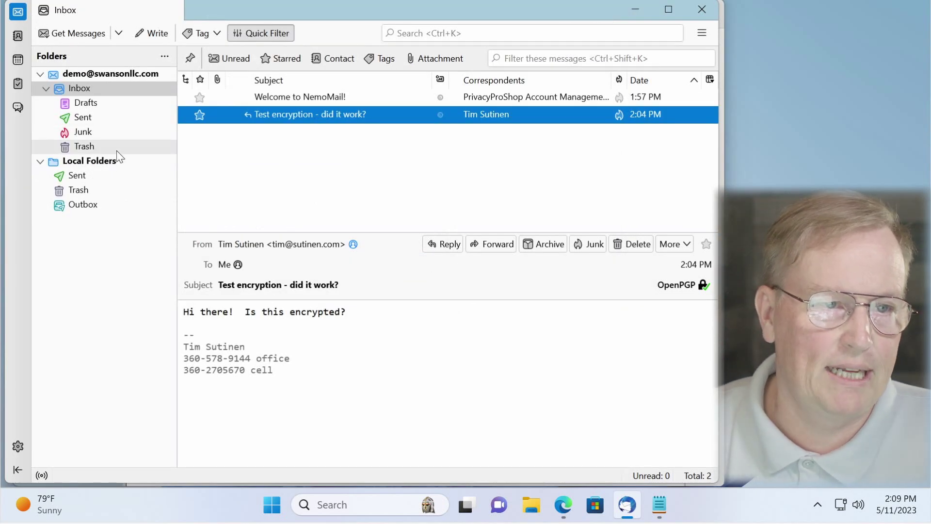
Step: Compare the account's Sent folder with Local Folders > Sent, which holds 'Re: Test encryption - did it work?'
click(89, 175)
click(371, 99)
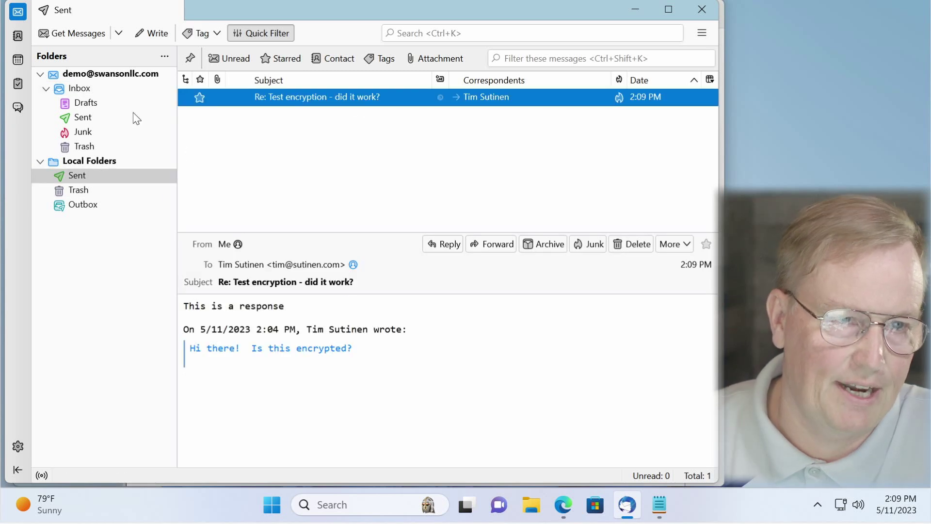
click(96, 116)
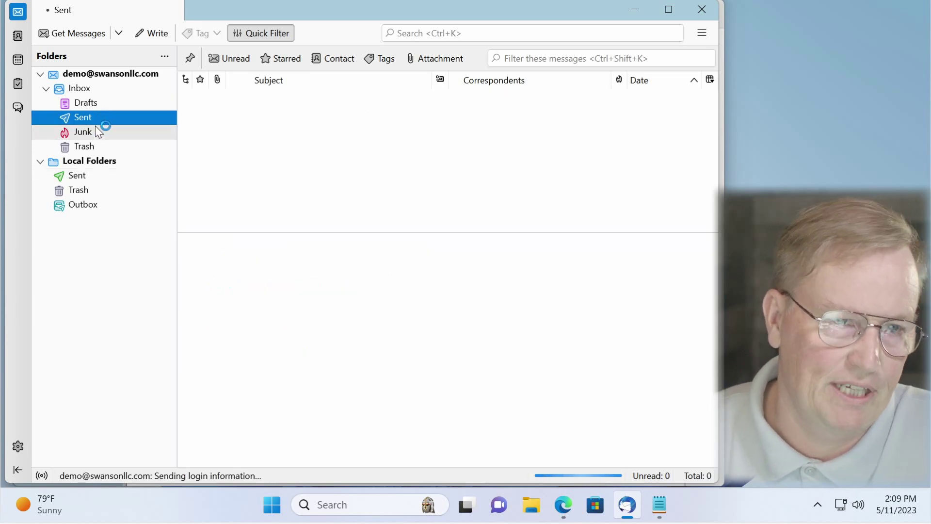
click(105, 175)
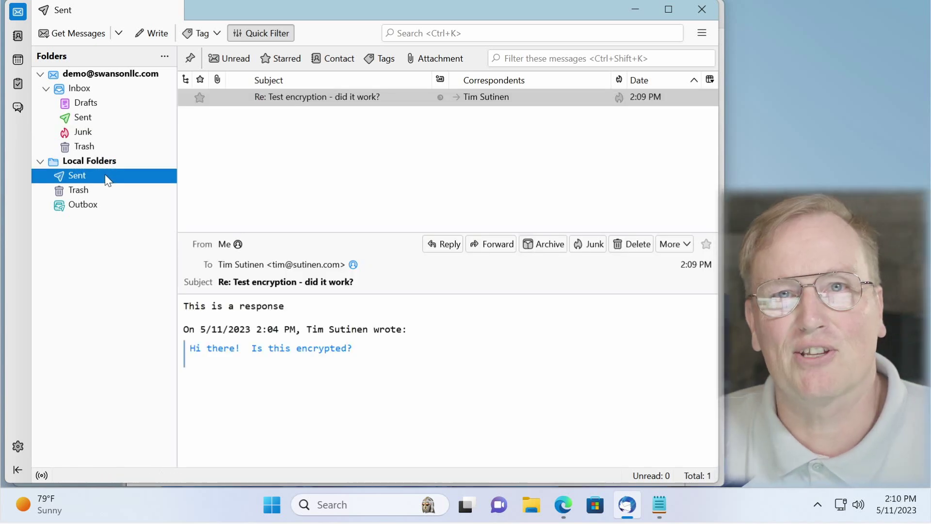